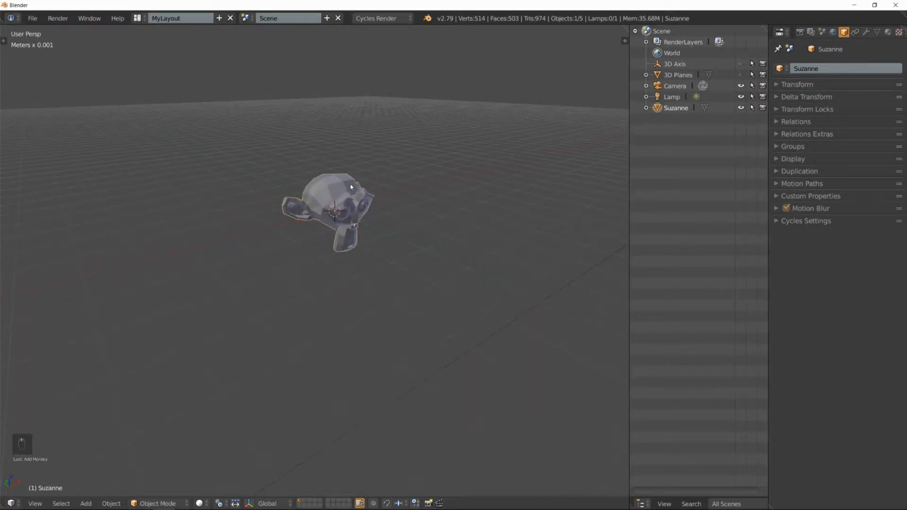
Delete the Suzanne monkey head from the scene
key(x)
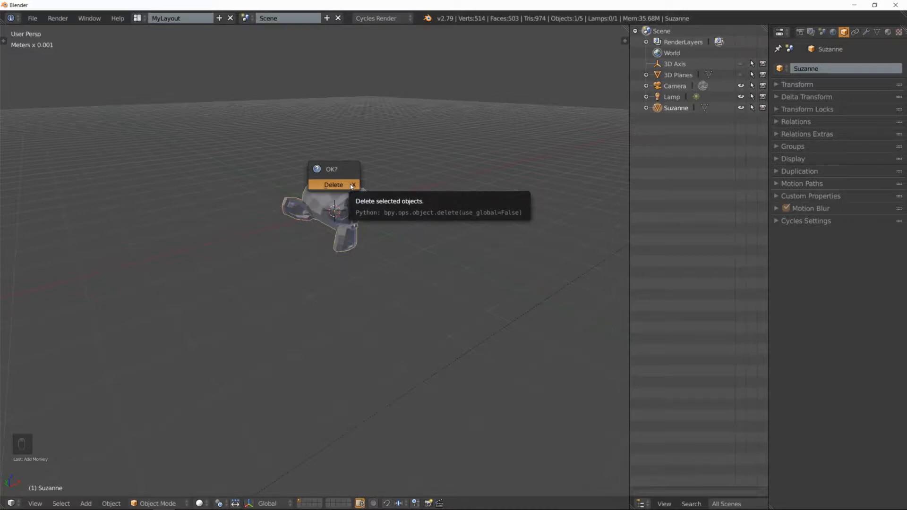
click(352, 186)
mouse_move(327, 213)
middle_down()
mouse_move(303, 217)
mouse_move(334, 223)
middle_up()
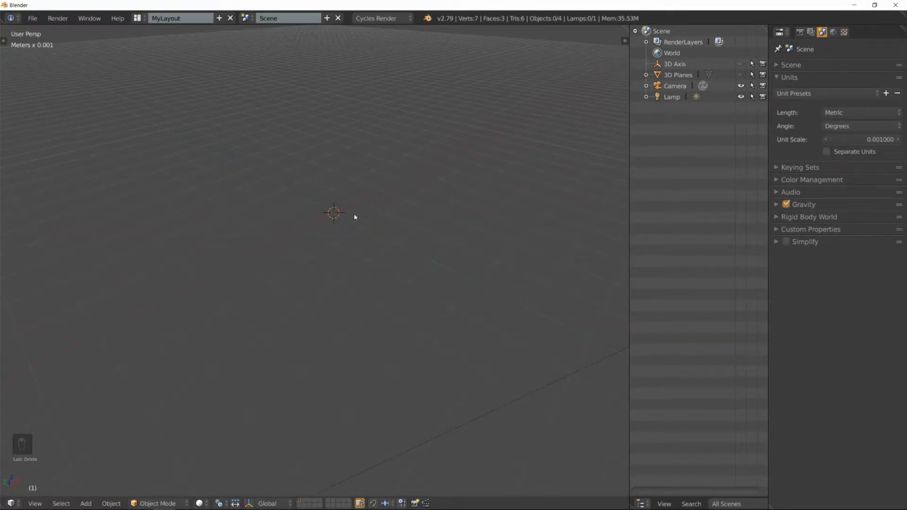
Add a cube mesh to the empty scene and delete it again
key(shift+a)
mouse_move(356, 217)
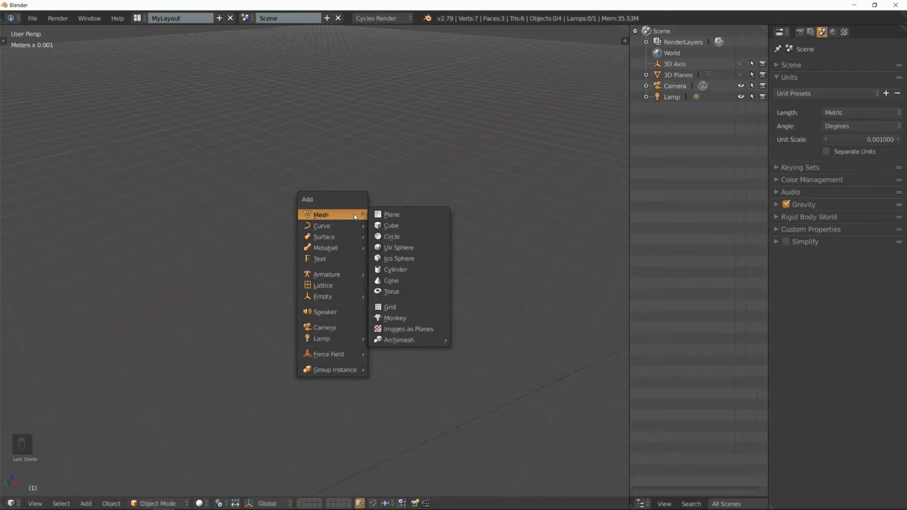
click(409, 227)
key(x)
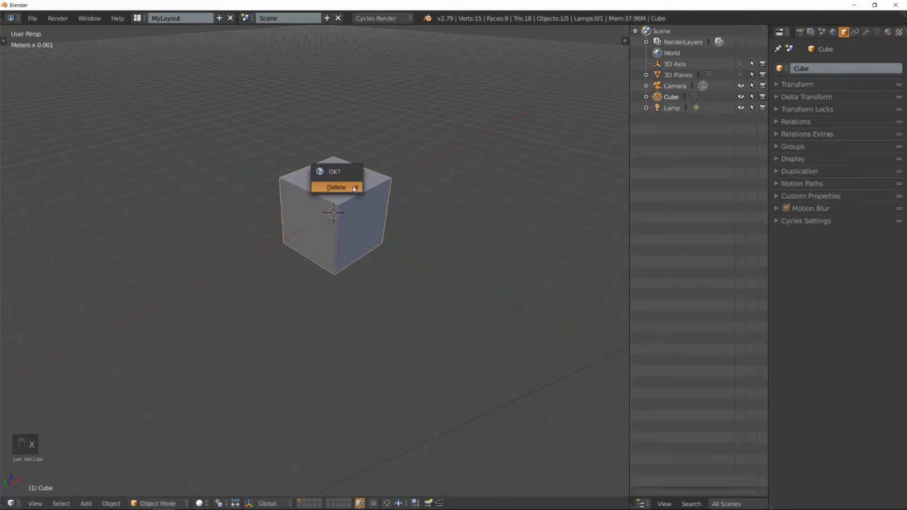
click(353, 188)
Add a UV sphere mesh and delete it again
key(shift+a)
mouse_move(354, 187)
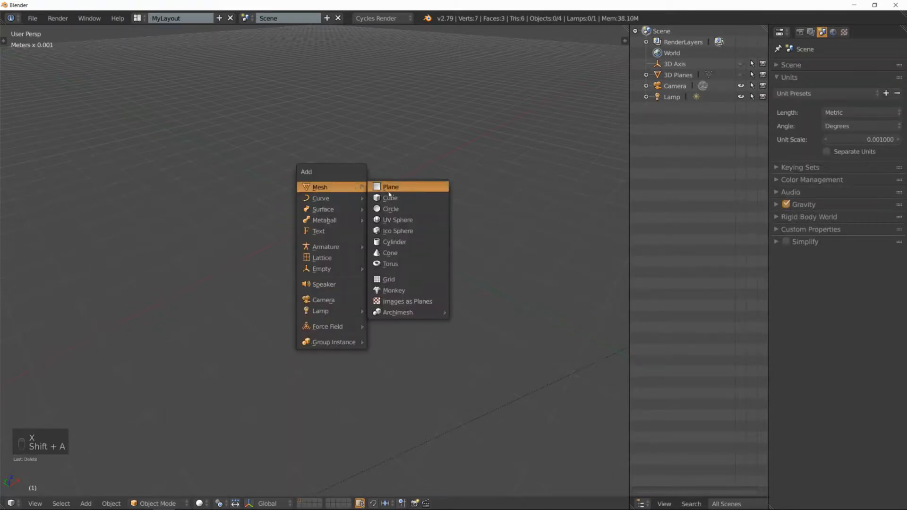
click(395, 219)
key(x)
click(370, 199)
key(shift+a)
mouse_move(371, 198)
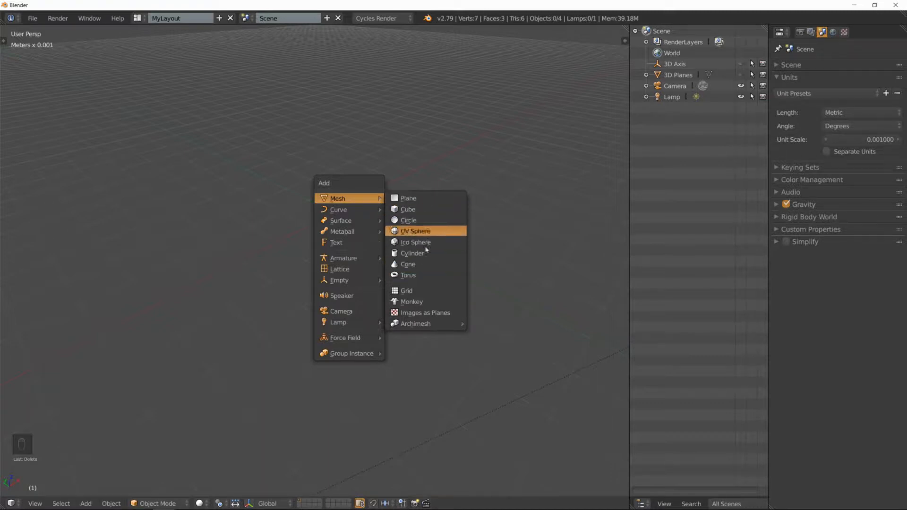
key(Escape)
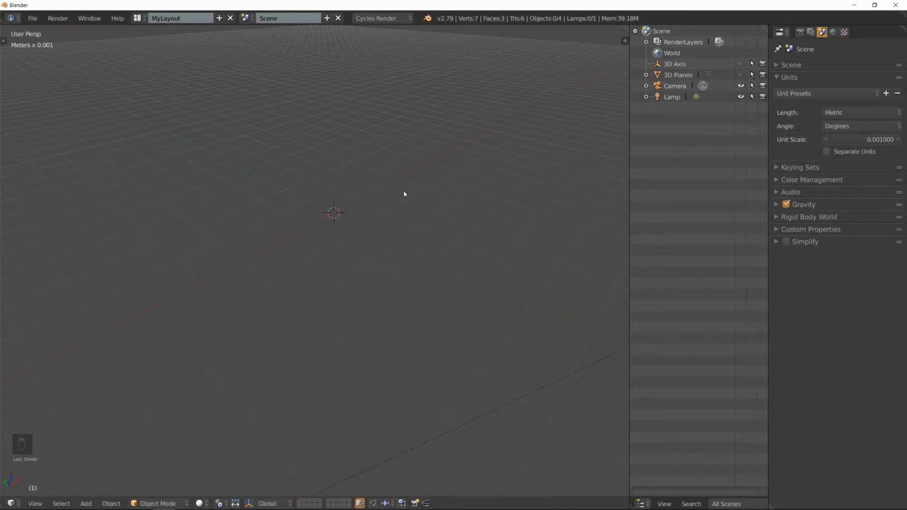
Add a cube mesh at the 3D cursor
middle_drag(395, 202, 384, 200)
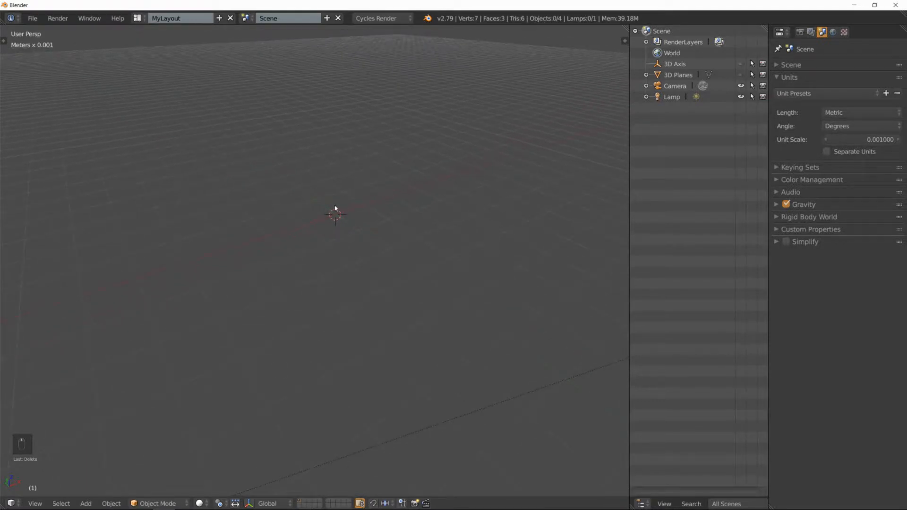
key(shift+a)
mouse_move(335, 206)
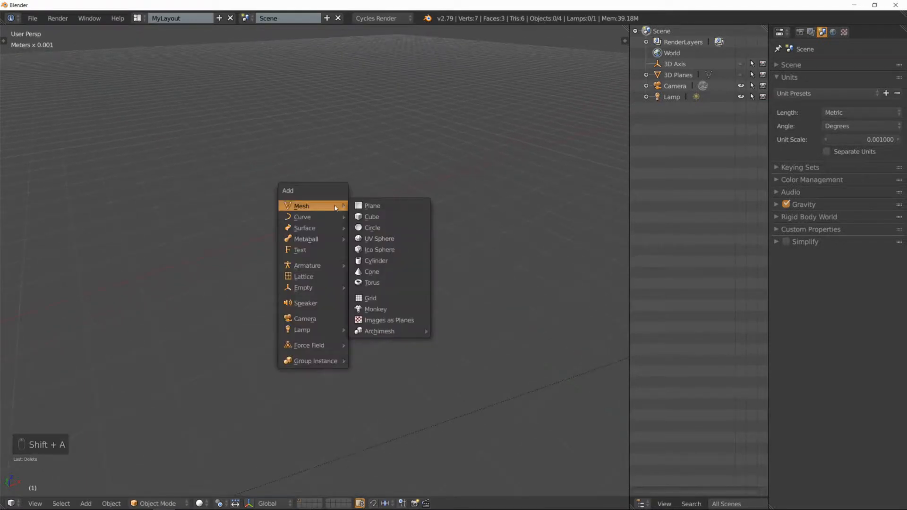
click(381, 218)
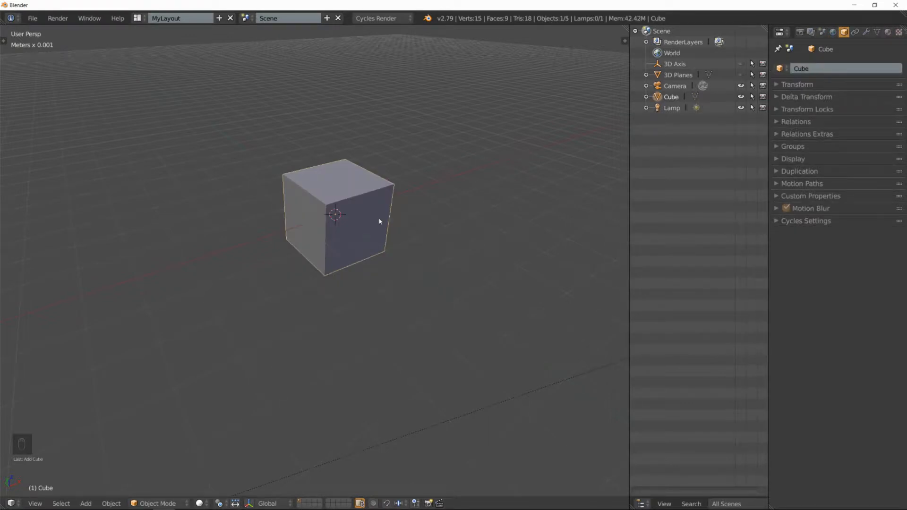
Set the new cube's radius to 5 mm and align it to the view in its creation settings
key(F6)
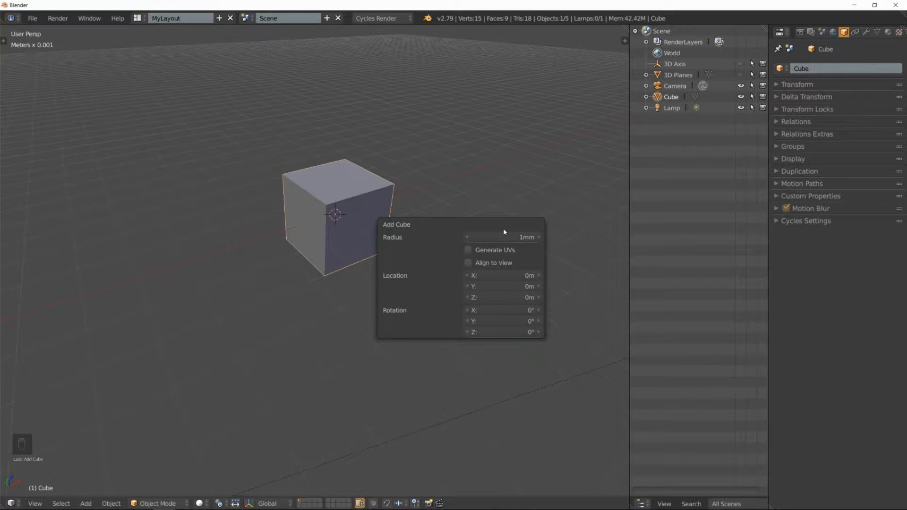
click(511, 238)
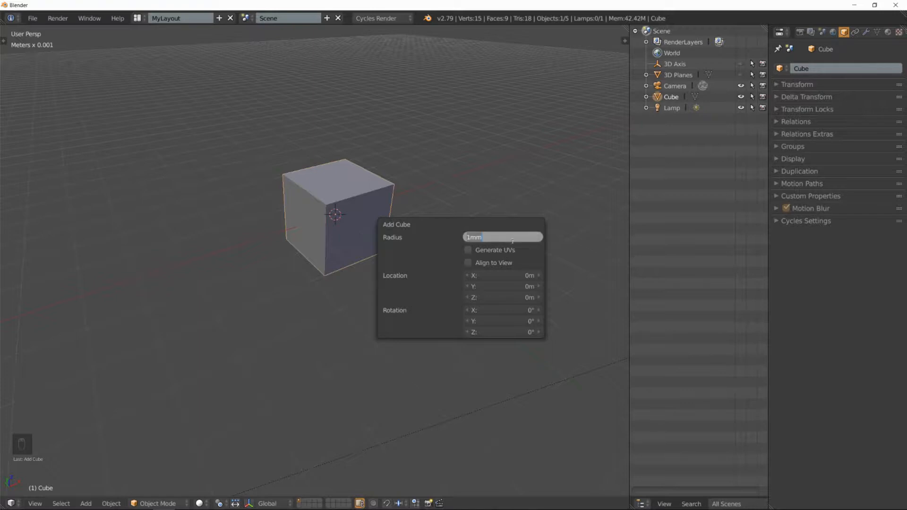
text(5mm)
key(Return)
click(468, 263)
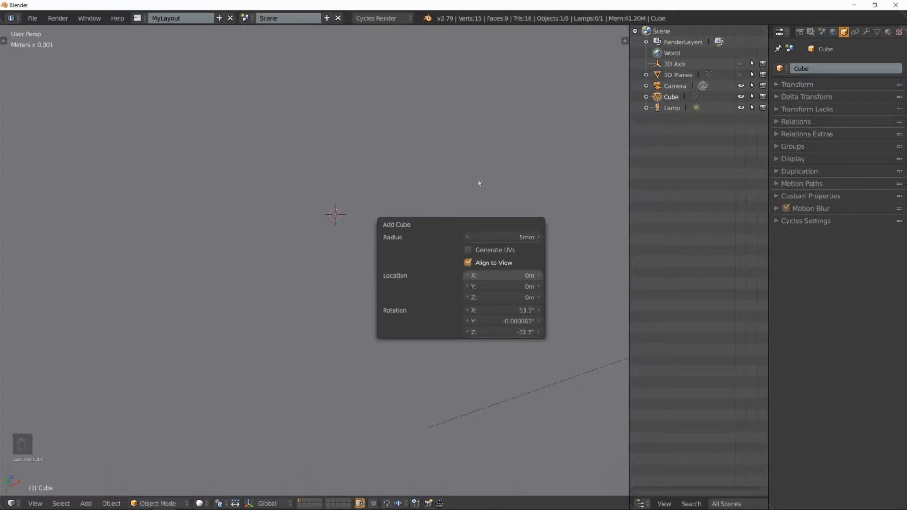
Close the creation settings and delete the view-aligned cube
right_click(476, 179)
scroll(457, 211, down, 5)
shift+middle_drag(480, 193, 389, 224)
key(x)
click(363, 216)
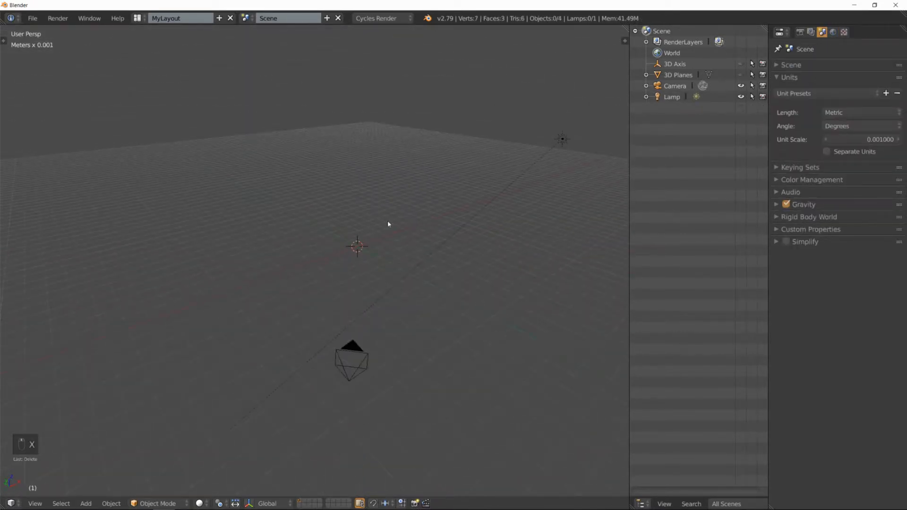
Add a cube and inspect its creation settings in the tool shelf, resizing the Add Cube section
key(shift+a)
click(424, 233)
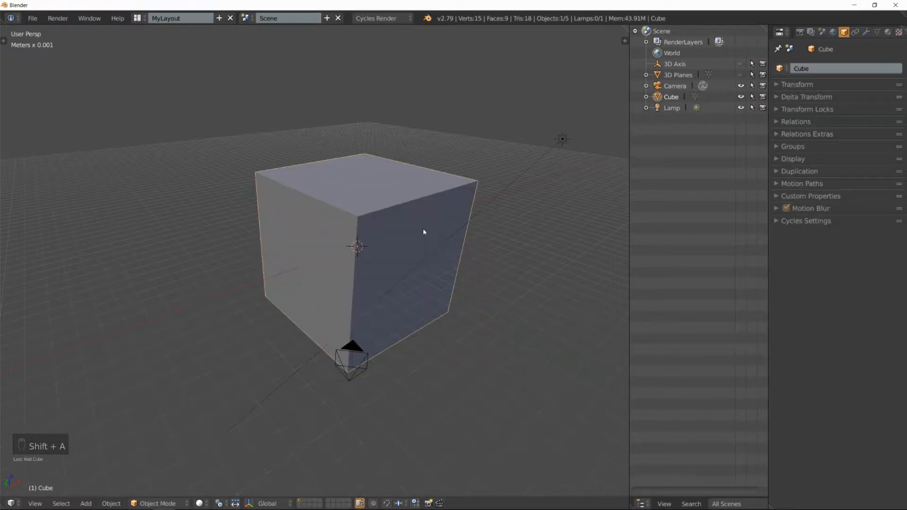
key(t)
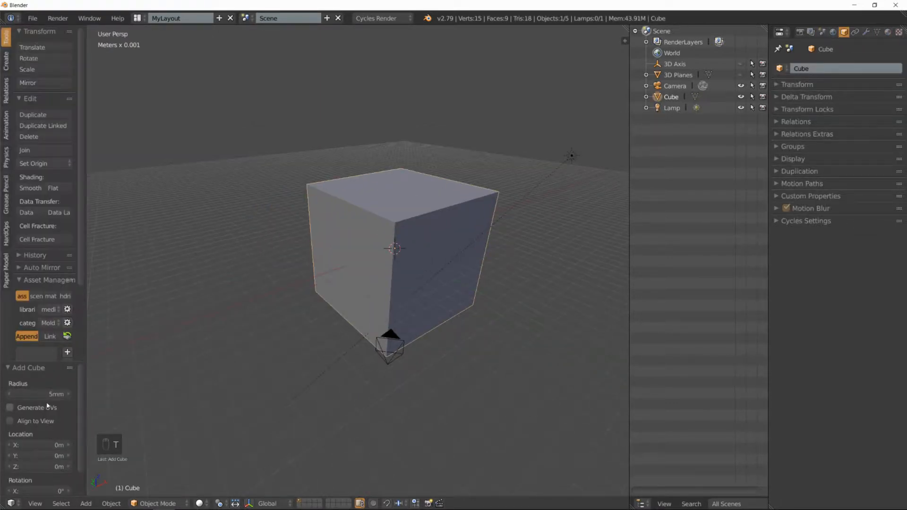
drag(33, 363, 26, 482)
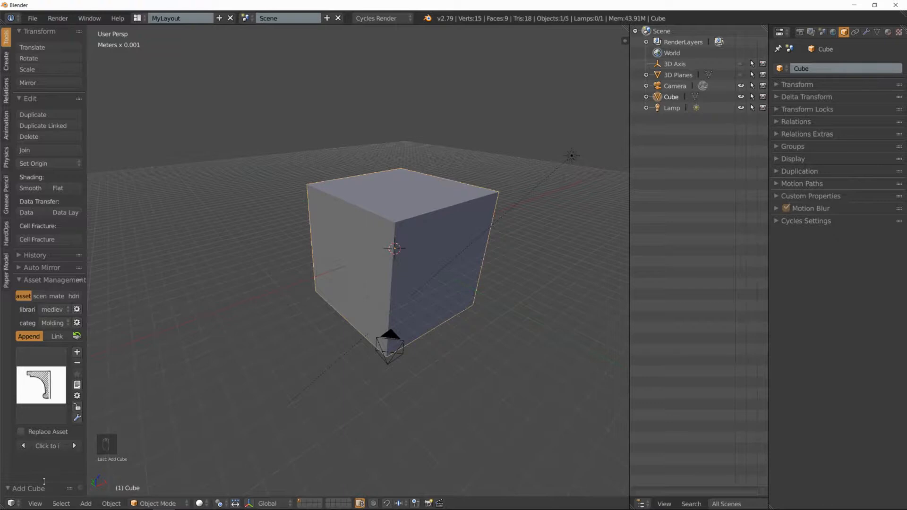
drag(44, 482, 52, 323)
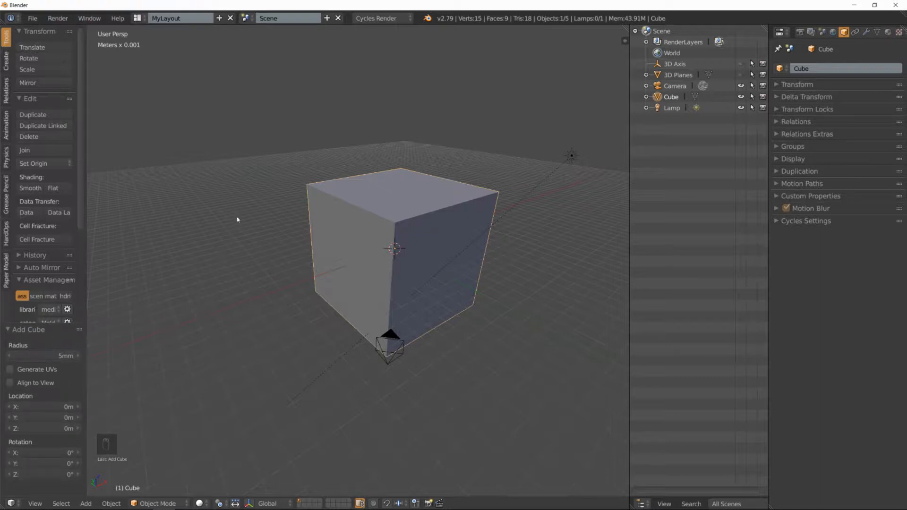
key(t)
Delete the existing cube and add a fresh cube mesh at the 3D cursor
key(x)
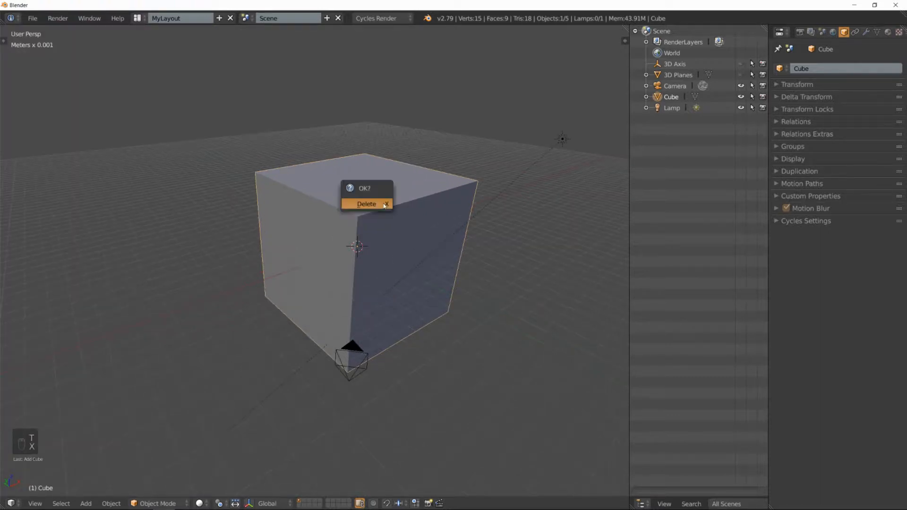
click(385, 204)
mouse_move(381, 219)
shift+middle_down()
mouse_move(385, 247)
mouse_move(374, 222)
mouse_move(383, 227)
shift+middle_up()
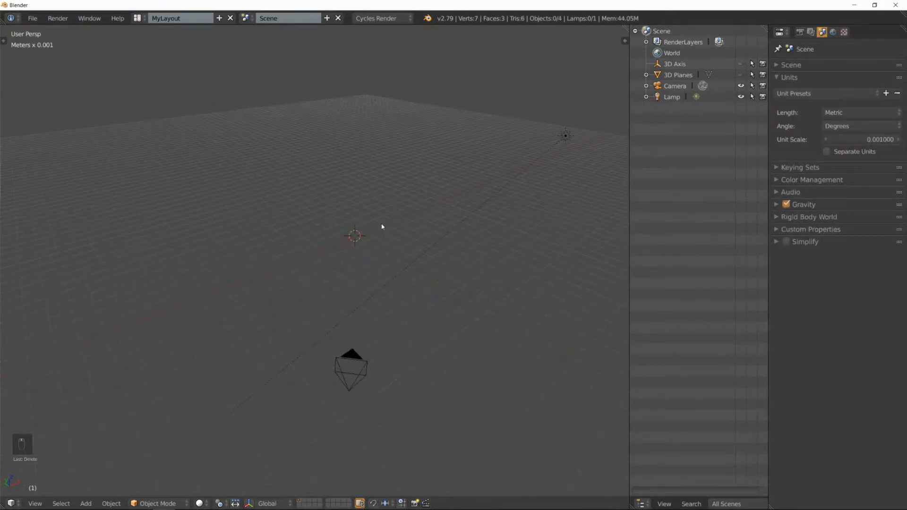
key(shift+a)
mouse_move(361, 235)
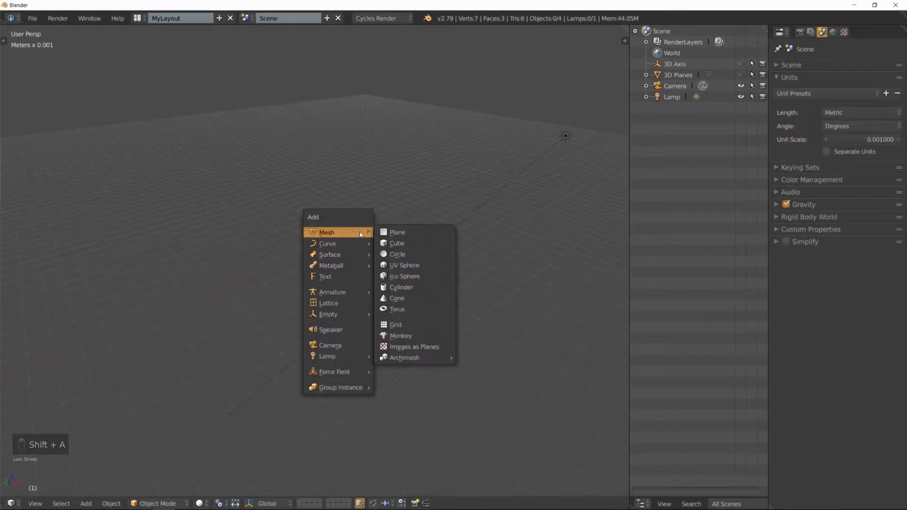
click(395, 241)
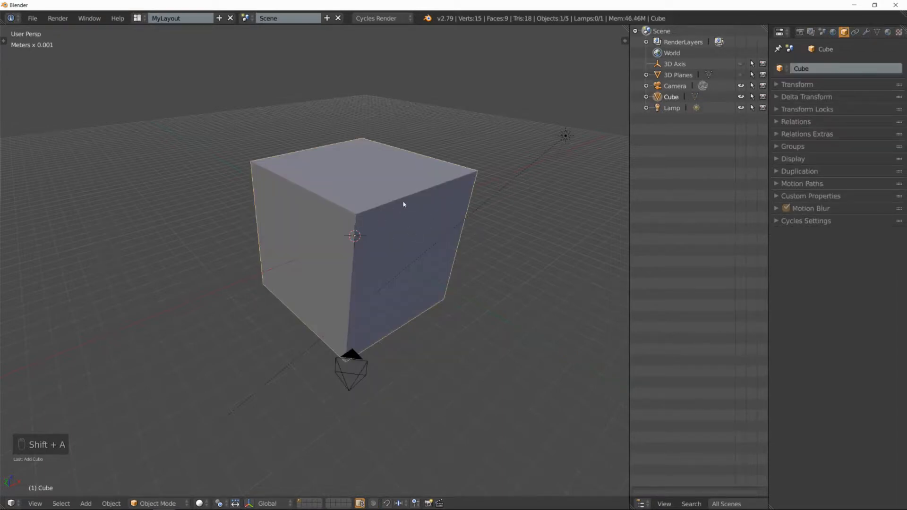
Show the cube's transform properties in the 3D view and set its X location to 5 mm
key(n)
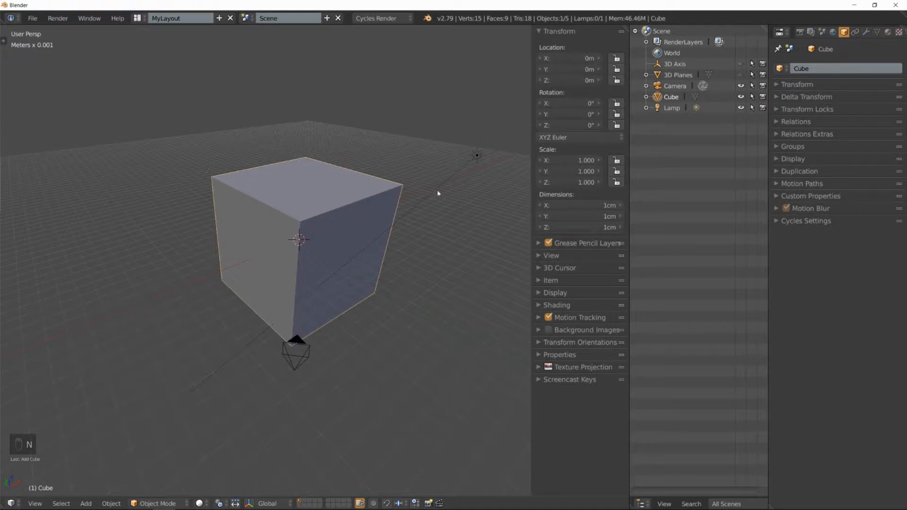
click(537, 35)
click(539, 34)
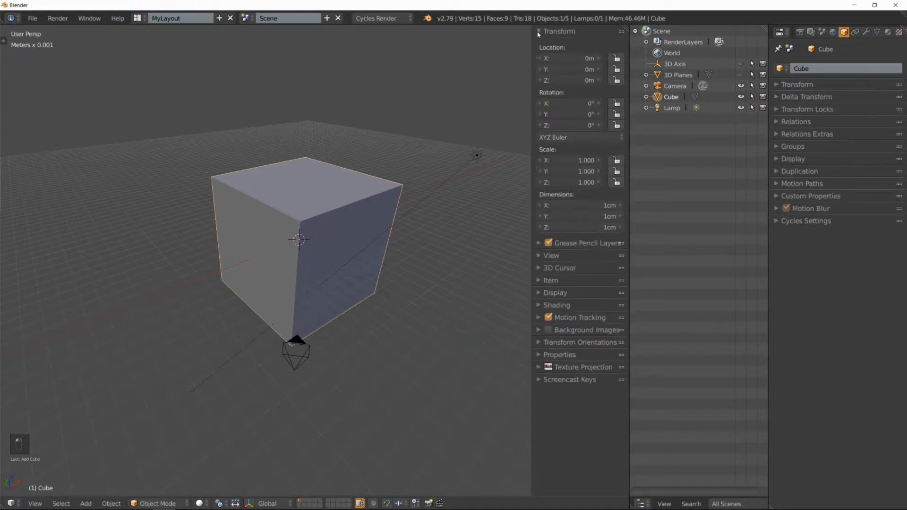
click(574, 57)
text(5)
key(Return)
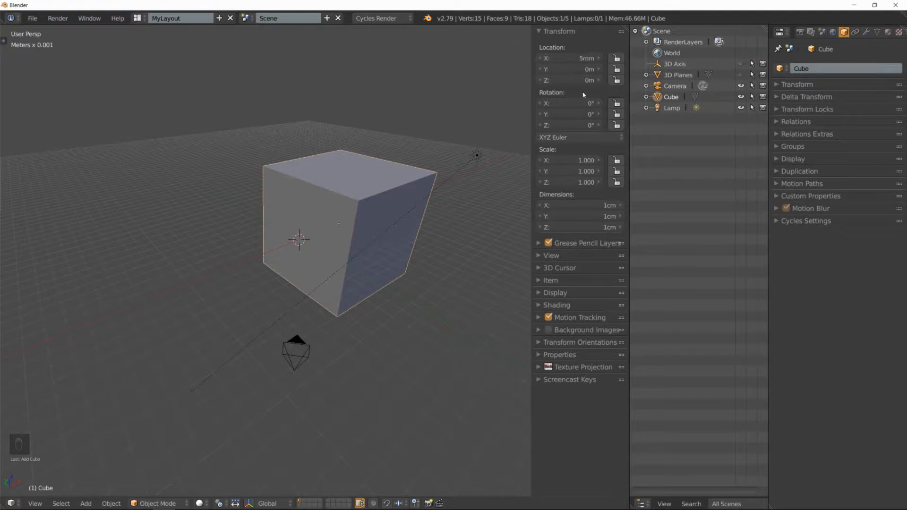
Set the cube's X rotation to 45°
click(577, 102)
text(45)
key(Return)
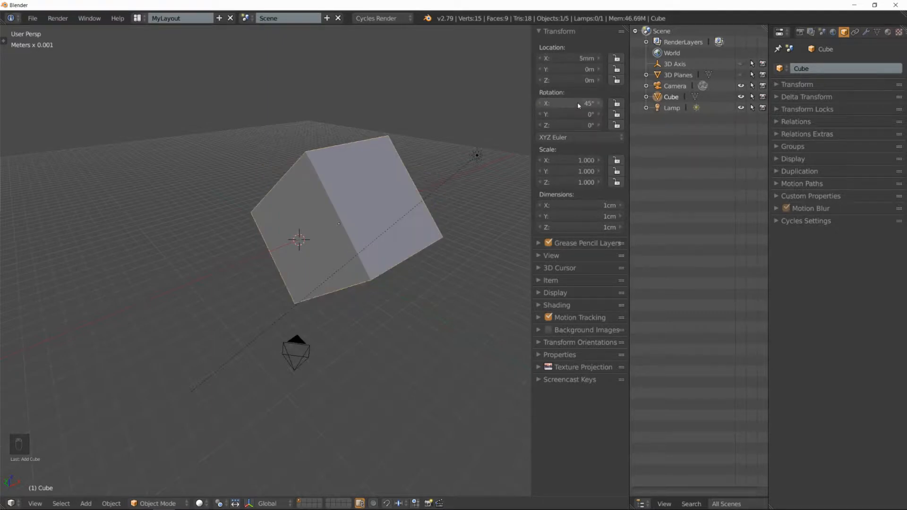
Set the cube's X, Y and Z scale together to 2
click(573, 161)
drag(572, 160, 573, 183)
text(2)
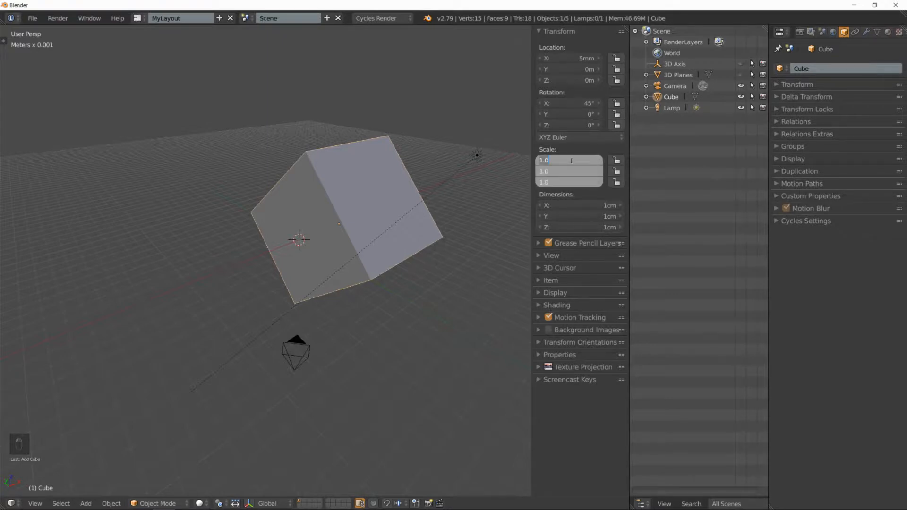
key(Return)
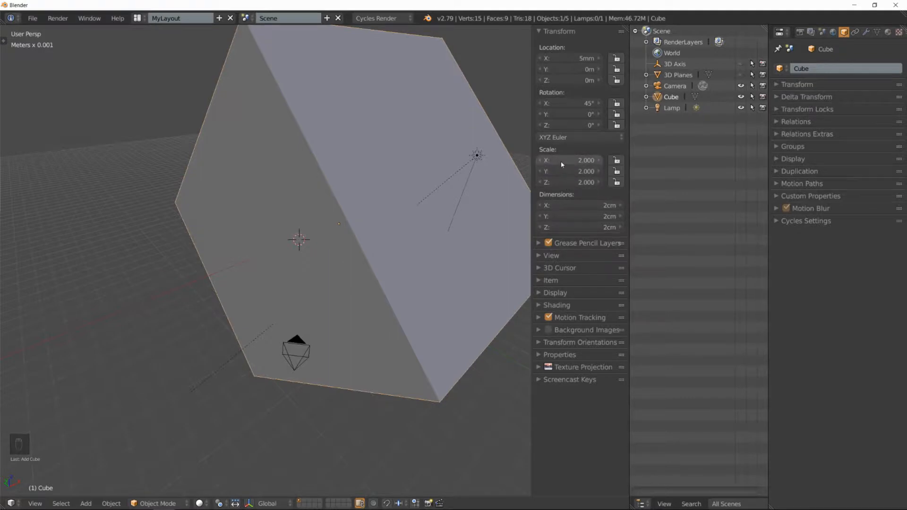
Set all three scale values of the cube to 1 at once
click(562, 162)
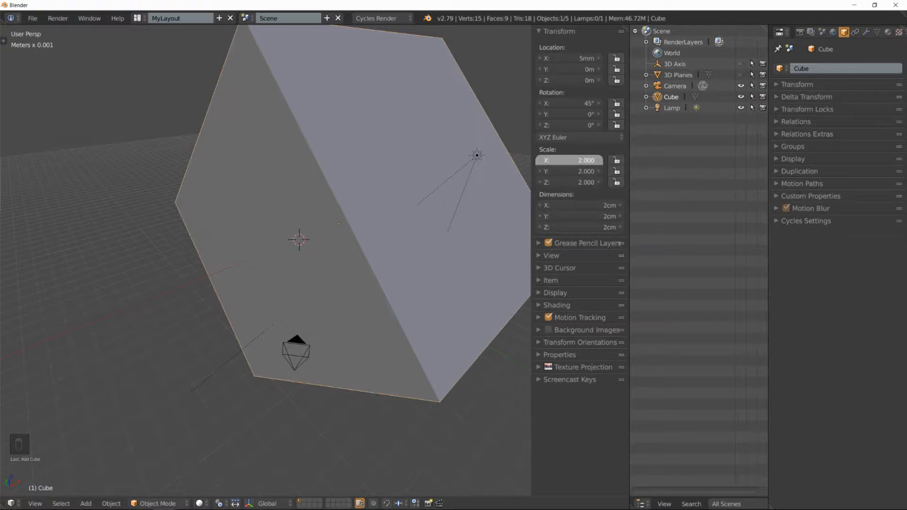
drag(562, 162, 563, 182)
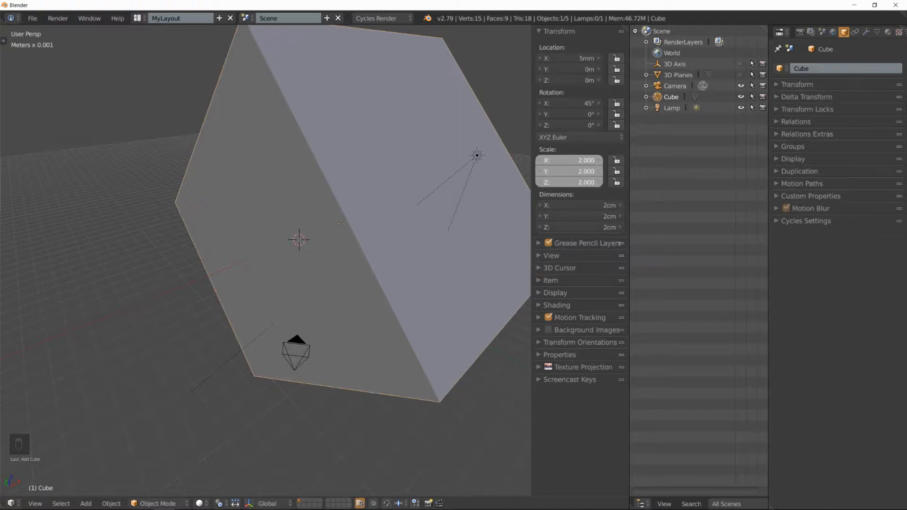
drag(562, 183, 561, 160)
text(1)
key(Return)
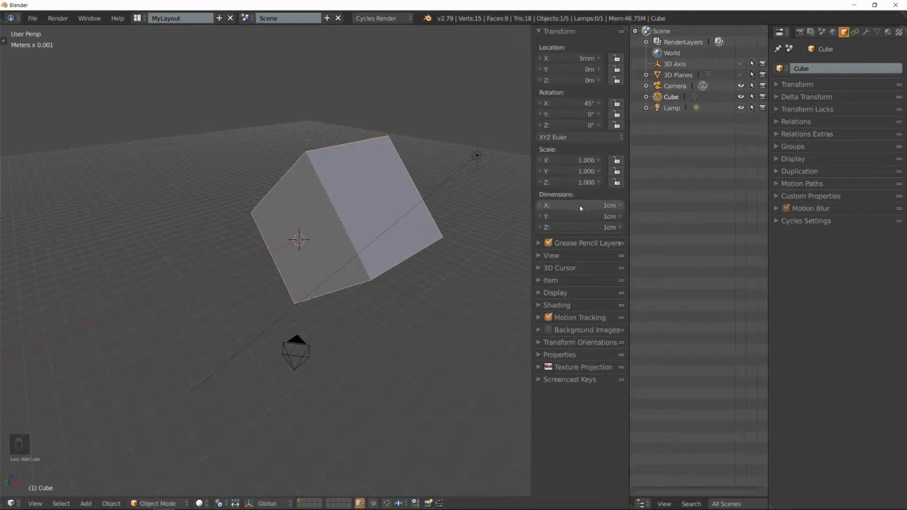
drag(579, 203, 579, 227)
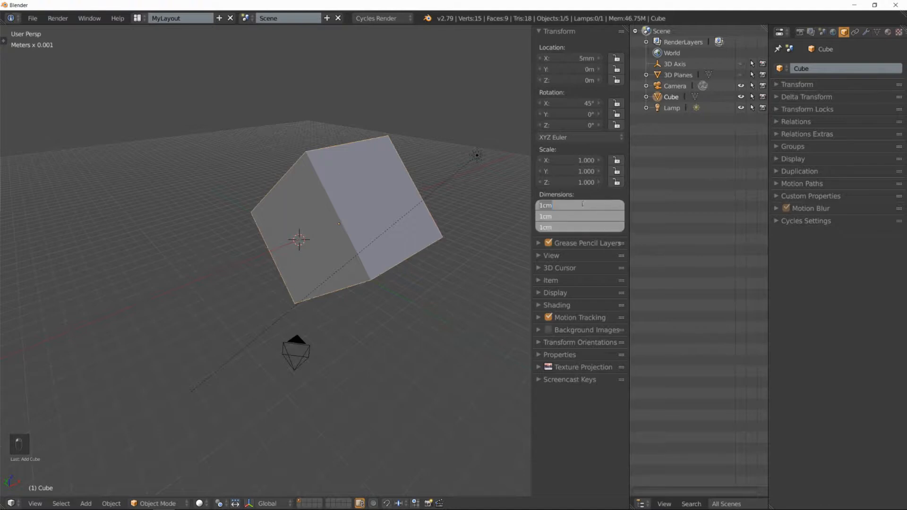
text(2)
key(Escape)
Set the cube's X and Y dimensions to 2 cm each
click(575, 204)
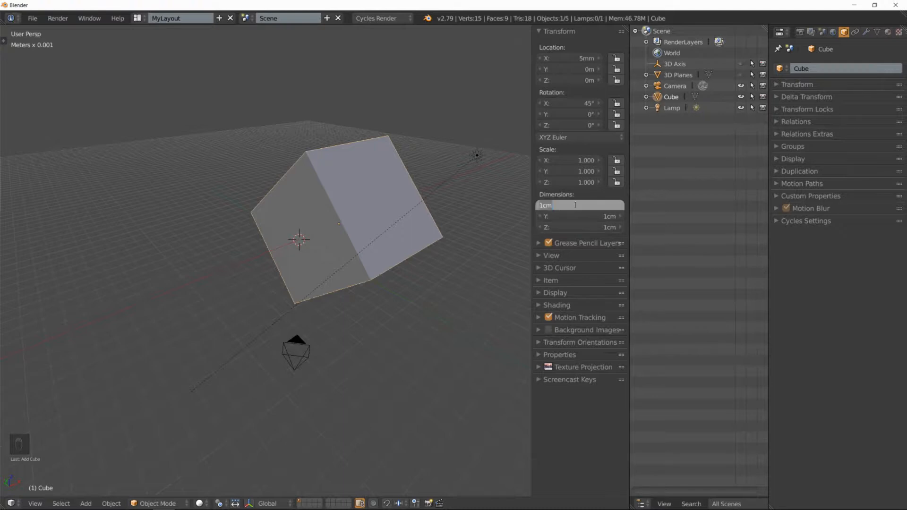
text(2cm)
drag(575, 205, 536, 206)
key(Tab)
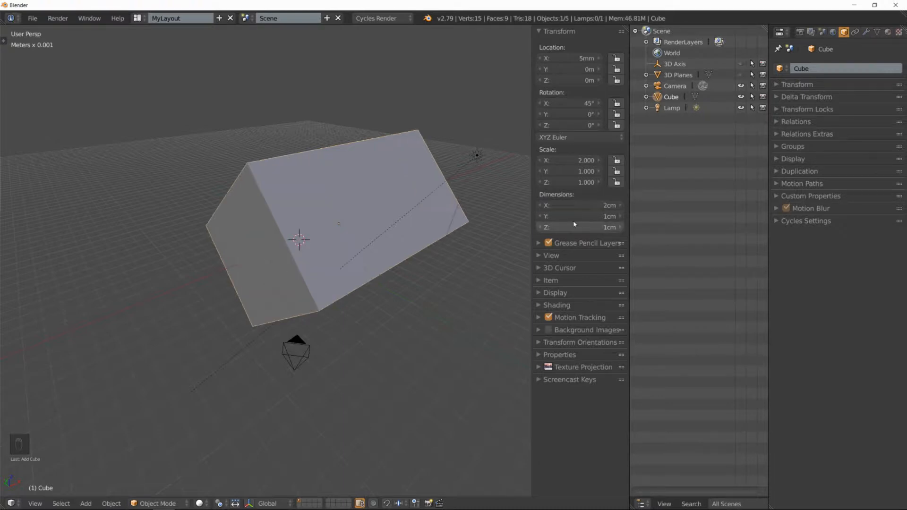
text(2cm)
key(Return)
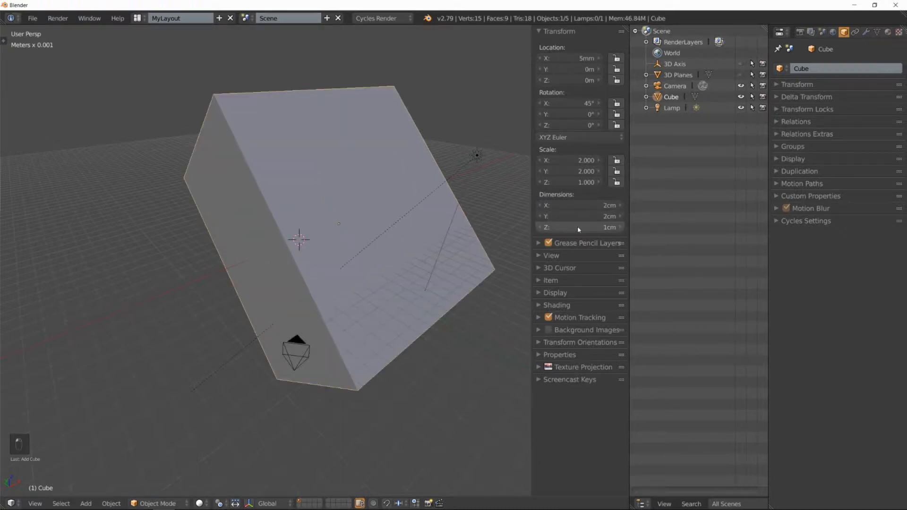
Set the cube's Z dimension to 2 cm
click(577, 228)
text(2cm)
key(Return)
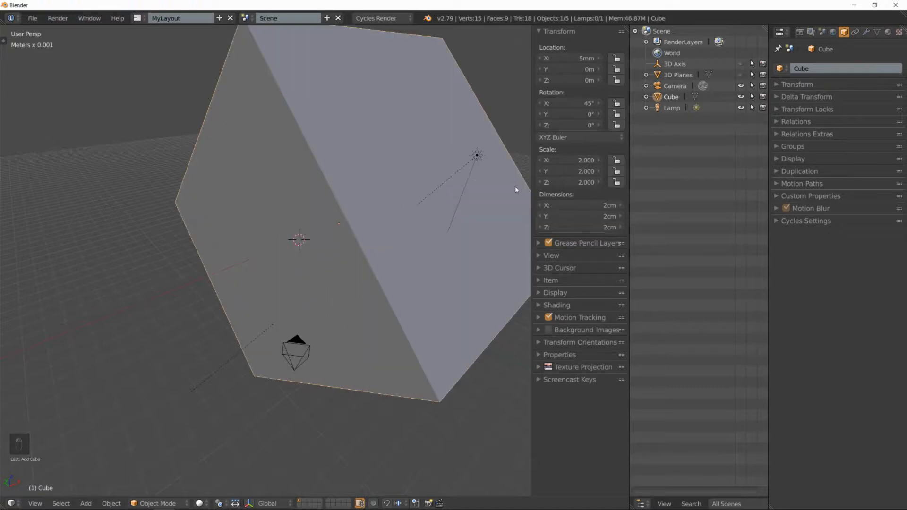
middle_drag(488, 210, 387, 243)
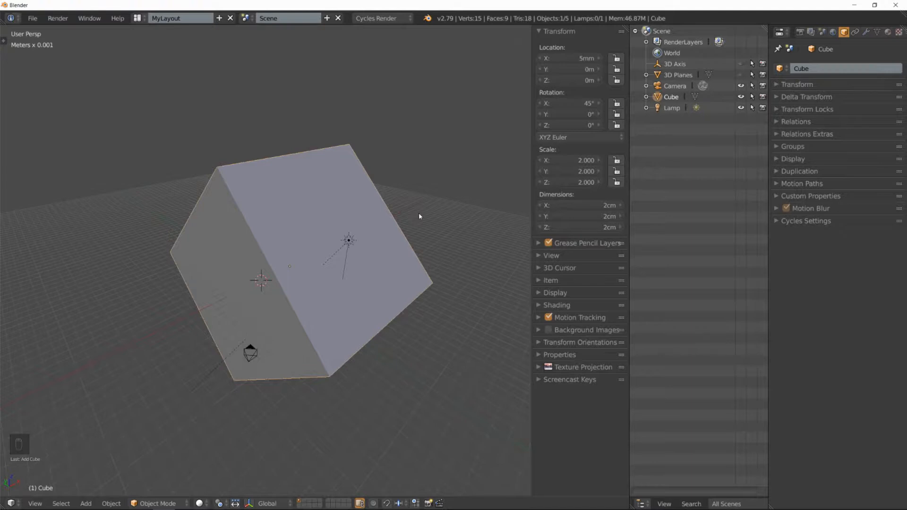
Apply the cube's rotation and scale to its mesh data, and apply its location as well
key(ctrl+a)
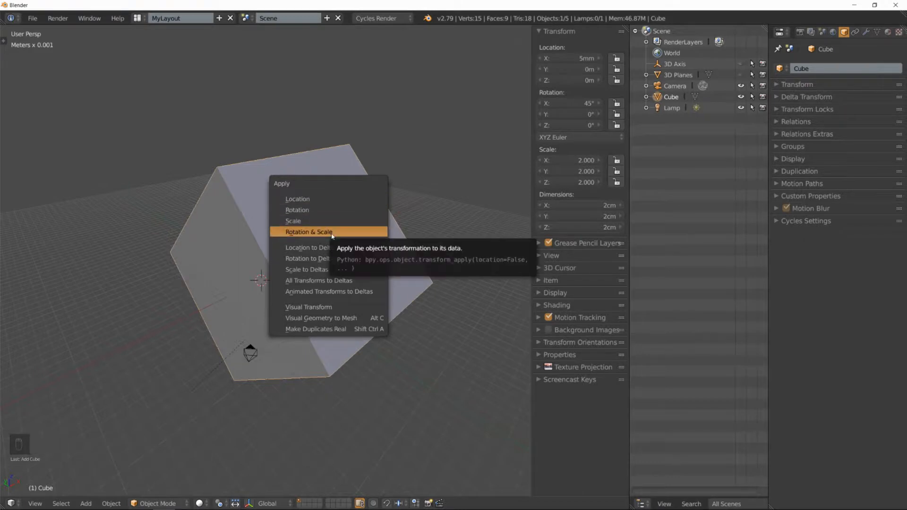
click(309, 232)
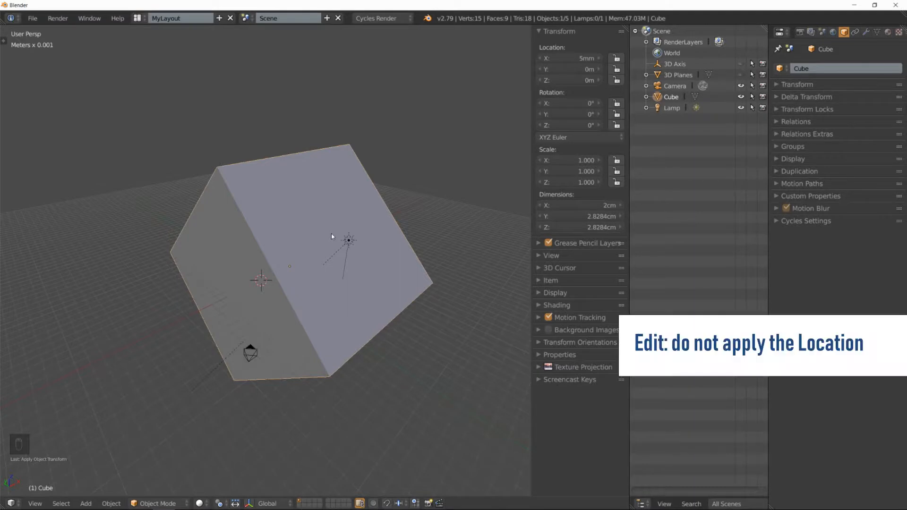
key(ctrl+a)
click(315, 206)
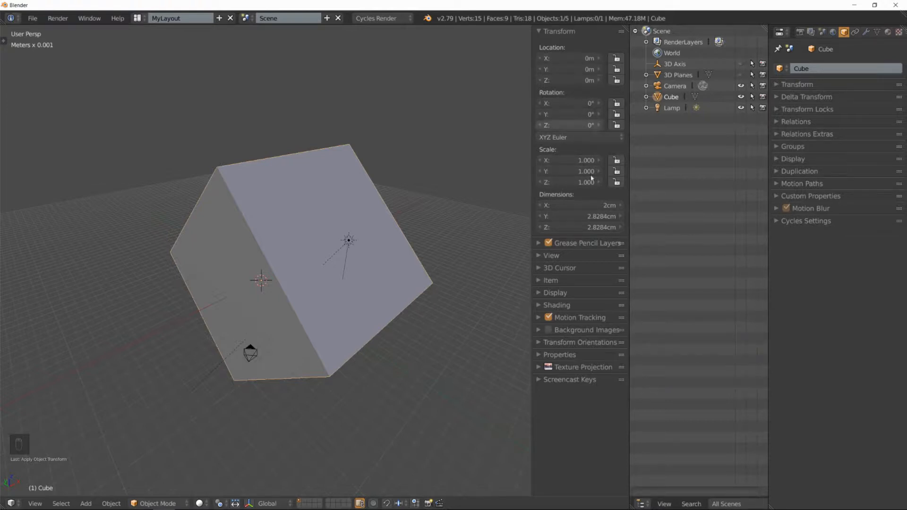
Hide the transform properties and delete the cube from the scene
key(n)
middle_drag(468, 248, 407, 259)
scroll(391, 241, up, 3)
scroll(391, 241, down, 3)
key(x)
click(348, 233)
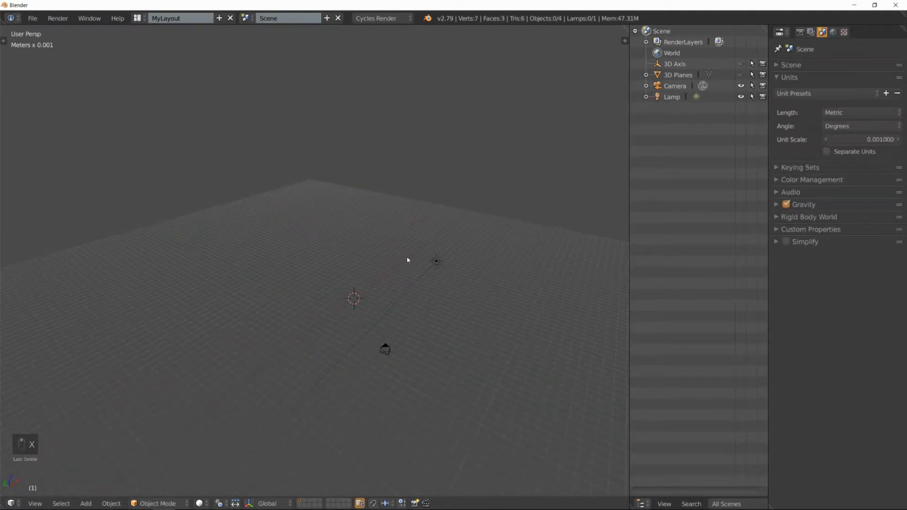
Add a Monkey mesh to the scene and frame it in the 3D view
middle_drag(410, 262, 361, 282)
key(shift+a)
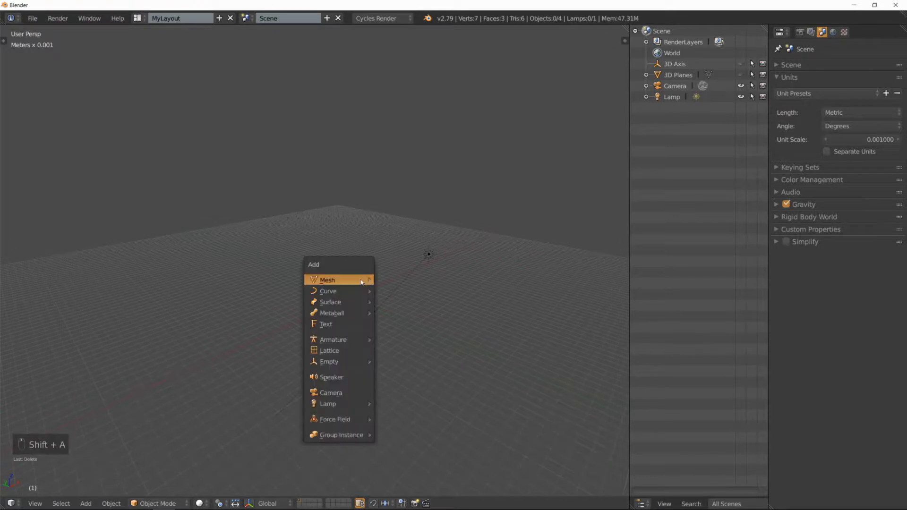
mouse_move(361, 282)
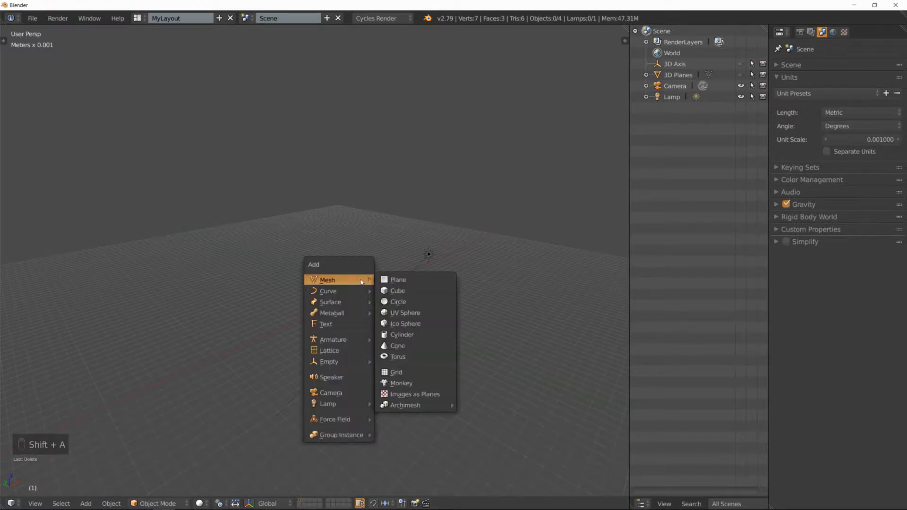
click(412, 383)
middle_drag(387, 307, 376, 207)
key(KP_Decimal)
scroll(355, 268, down, 5)
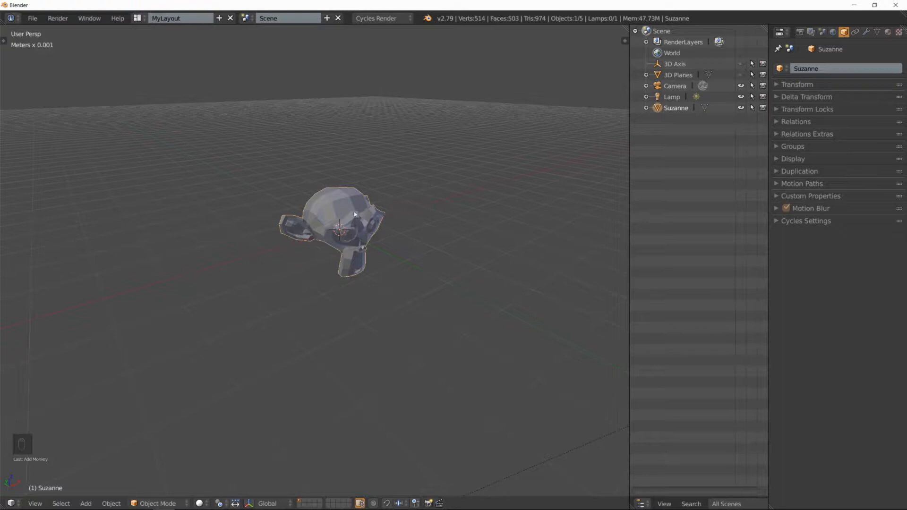
middle_drag(353, 208, 381, 207)
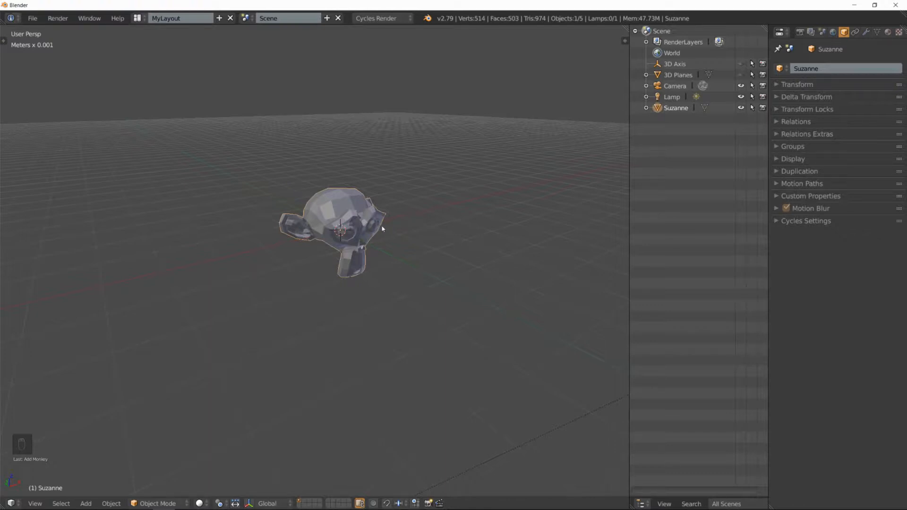
key(n)
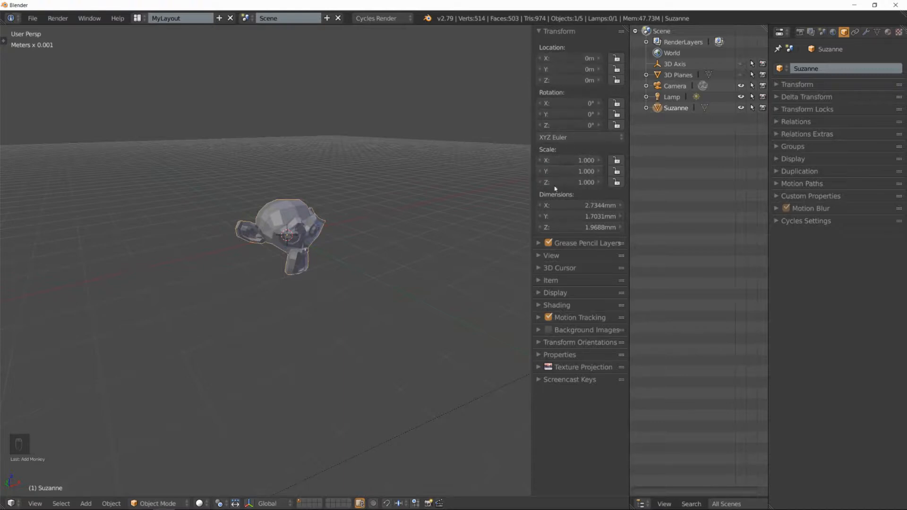
key(n)
mouse_move(387, 201)
middle_down()
mouse_move(372, 208)
mouse_move(380, 212)
middle_up()
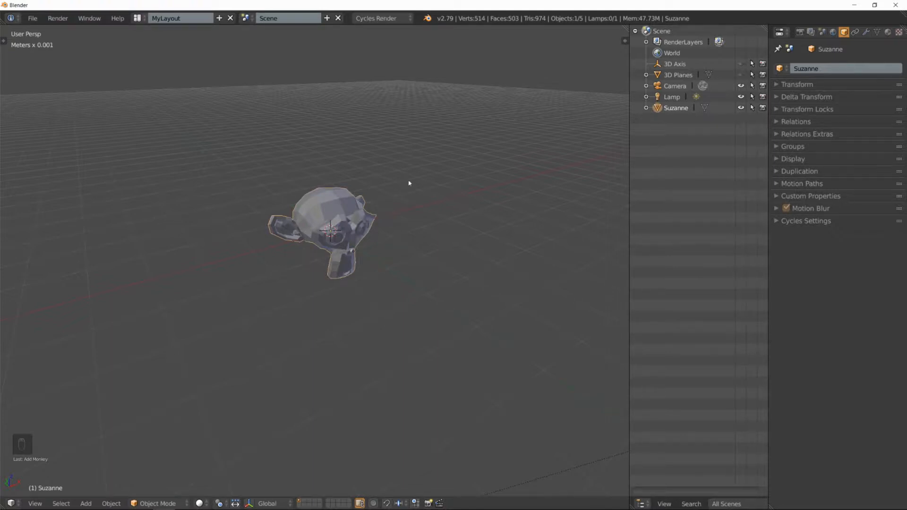
Turn on the Z axis line of the Grid Floor in the 3D view's display settings
key(n)
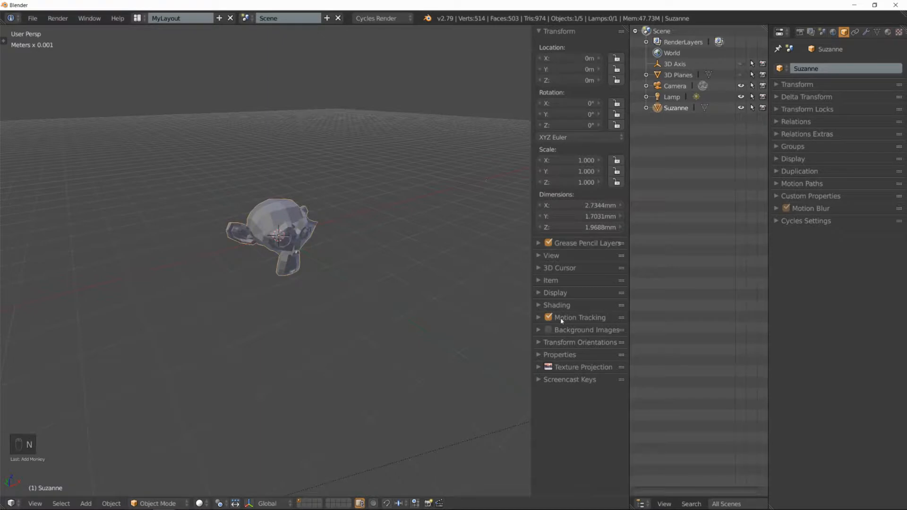
click(539, 33)
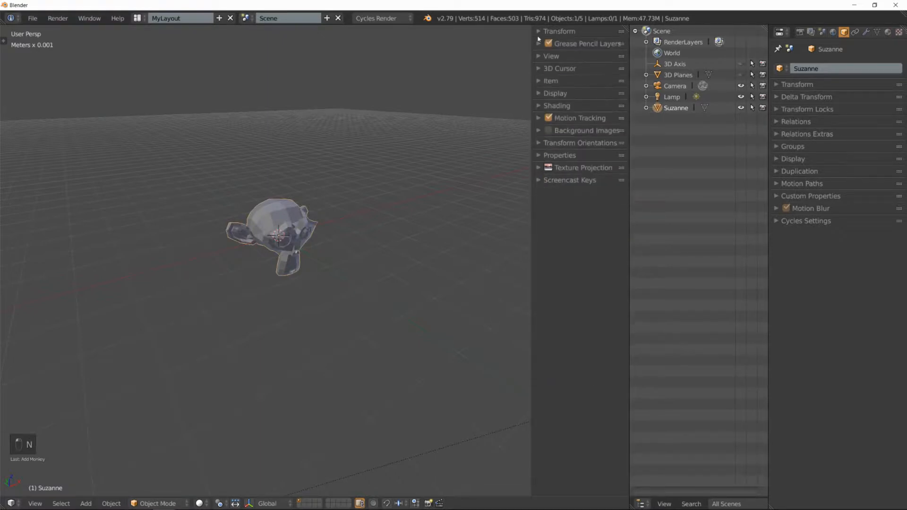
click(543, 95)
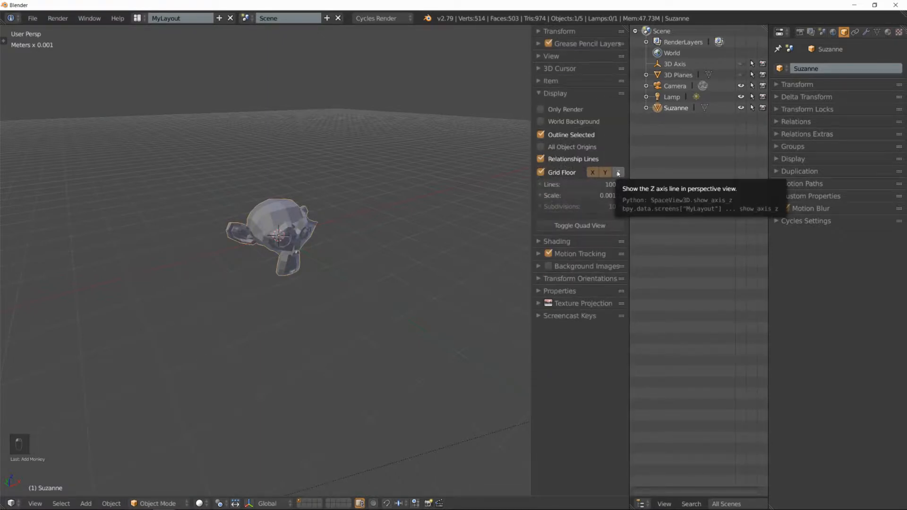
key(n)
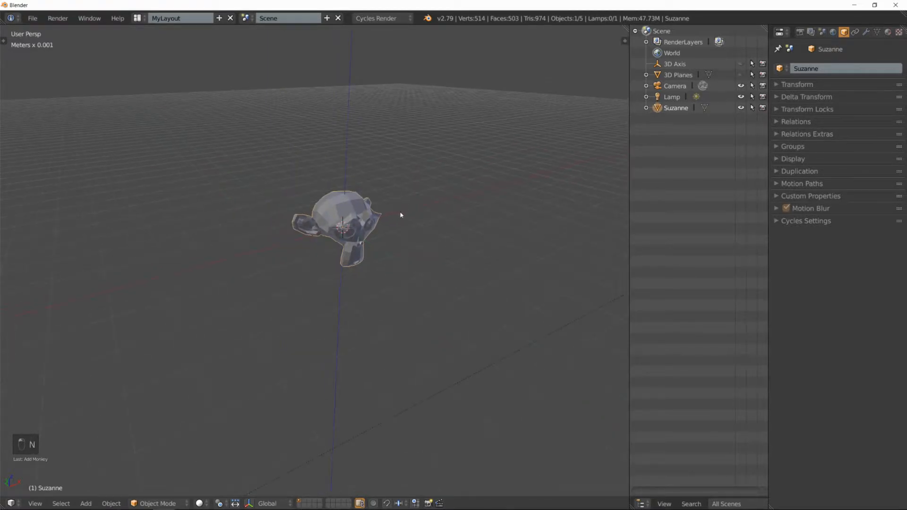
mouse_move(422, 212)
middle_down()
mouse_move(297, 218)
mouse_move(312, 254)
mouse_move(464, 201)
mouse_move(413, 214)
middle_up()
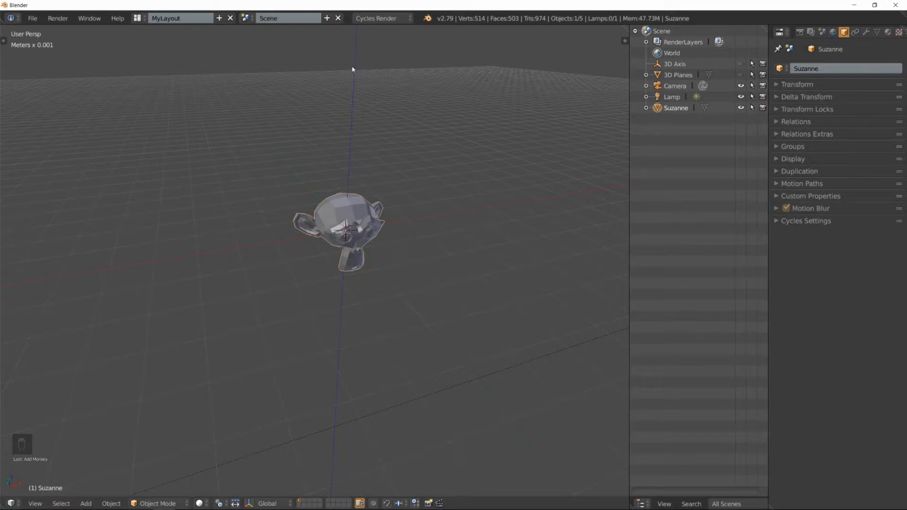
Unhide the 3D Axis object so its X, Y and Z arrows show in the 3D view
click(740, 67)
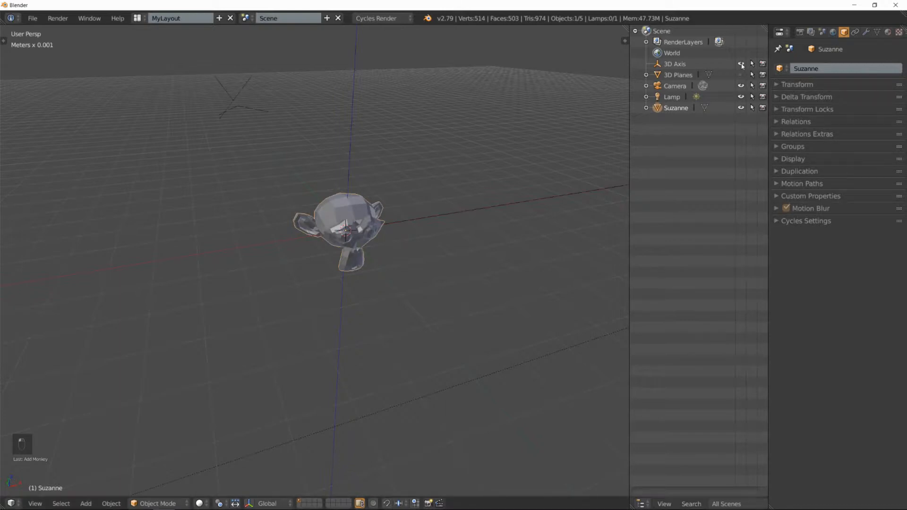
scroll(449, 187, down, 4)
middle_drag(507, 205, 349, 230)
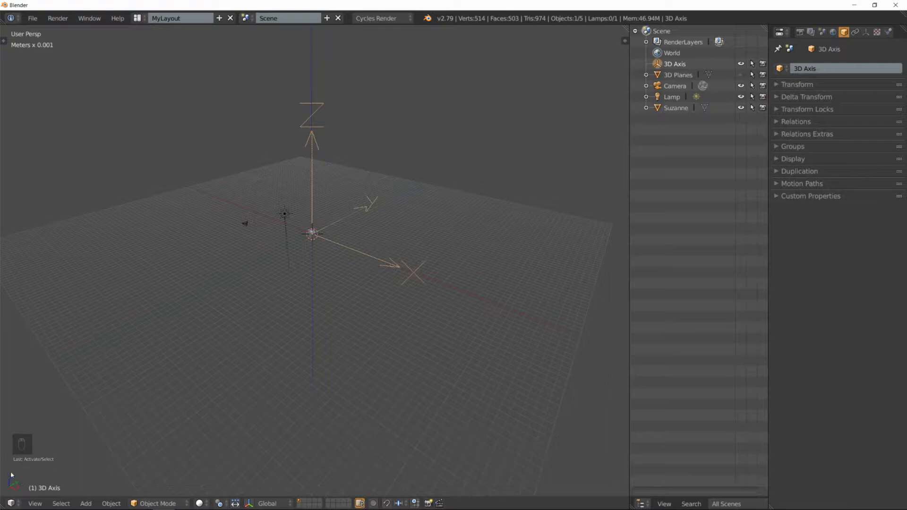
middle_drag(309, 319, 309, 256)
middle_drag(347, 230, 336, 274)
Select the monkey head and try moving it freely without an axis constraint
right_click(275, 301)
scroll(339, 274, down, 1)
scroll(365, 243, down, 1)
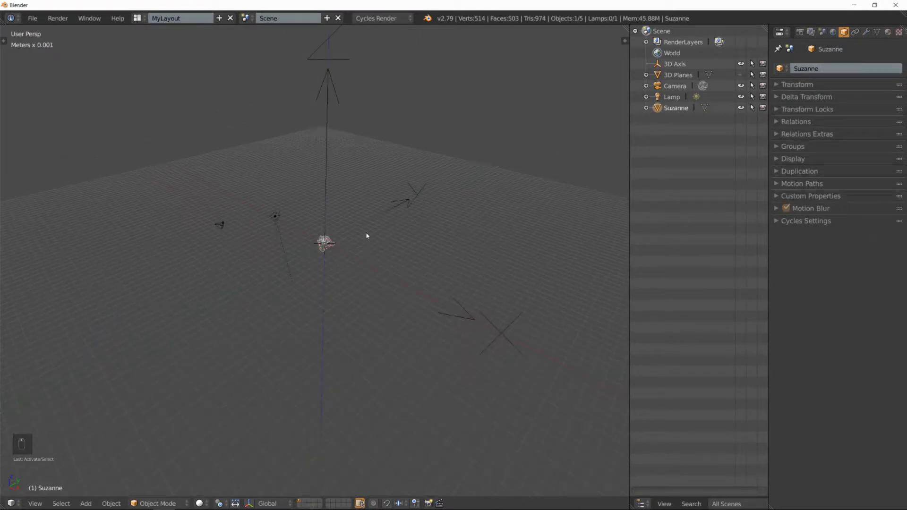
middle_drag(370, 229, 356, 268)
scroll(324, 291, up, 2)
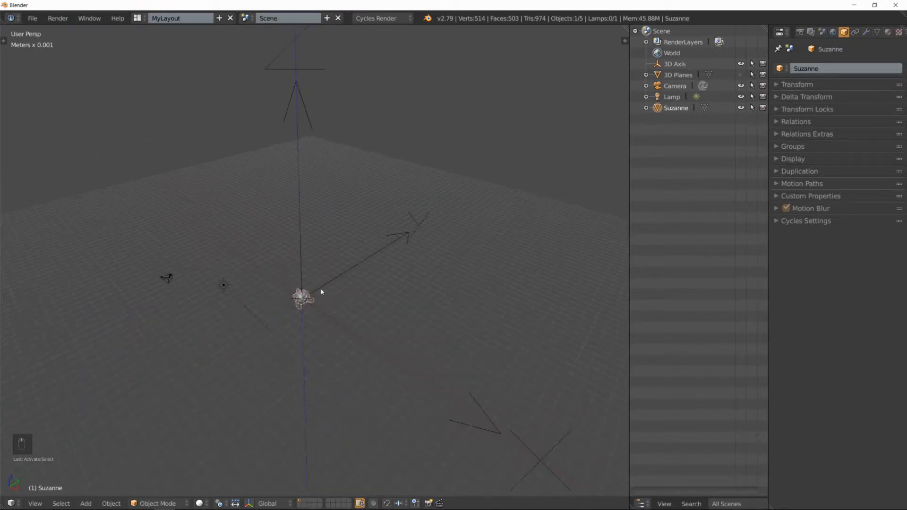
key(g)
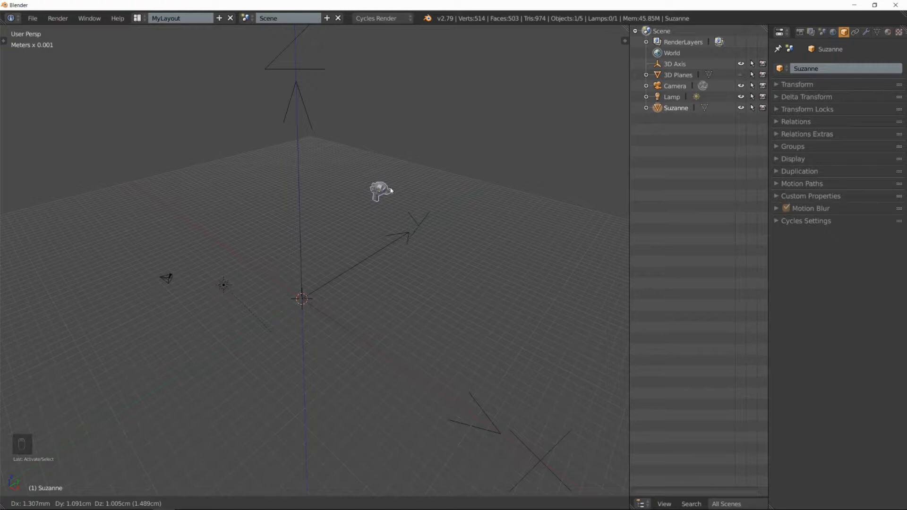
key(Escape)
Move the monkey head along the global Y axis to the Y label of the axis arrows, and undo the move
middle_drag(372, 232, 357, 278)
right_click(386, 260)
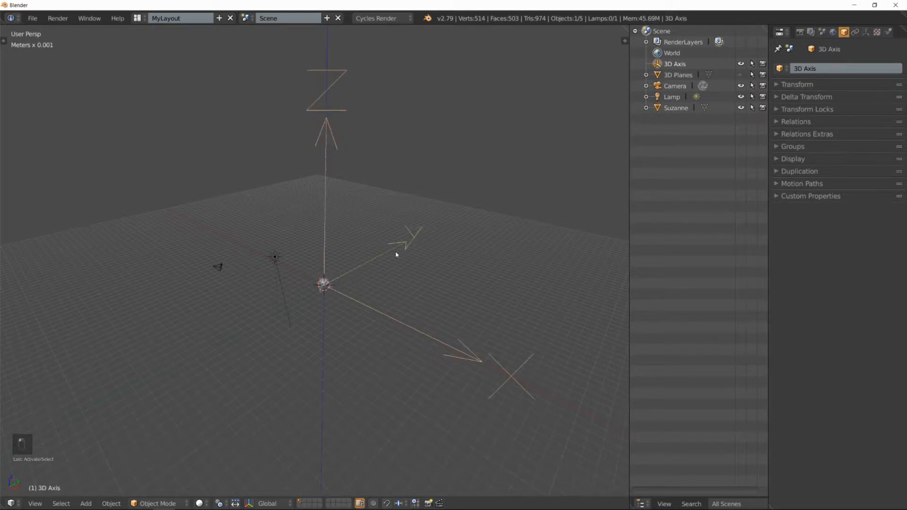
right_click(322, 284)
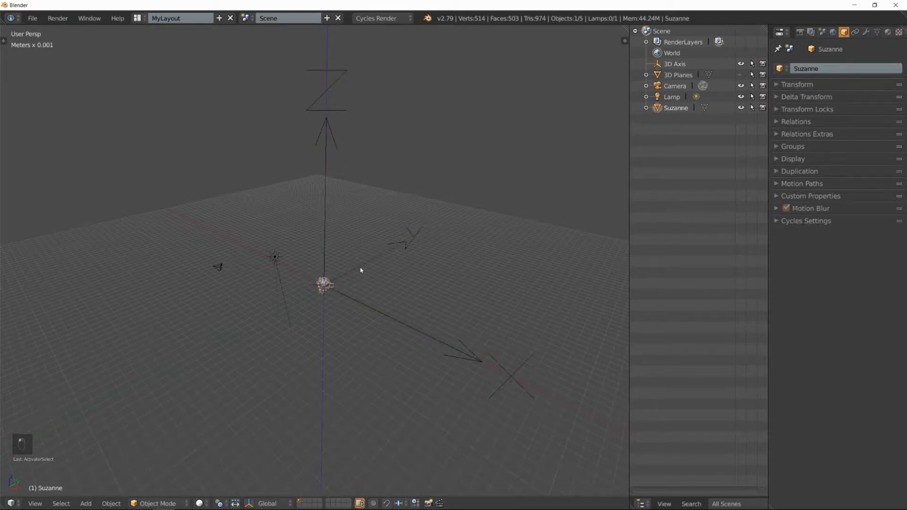
key(g)
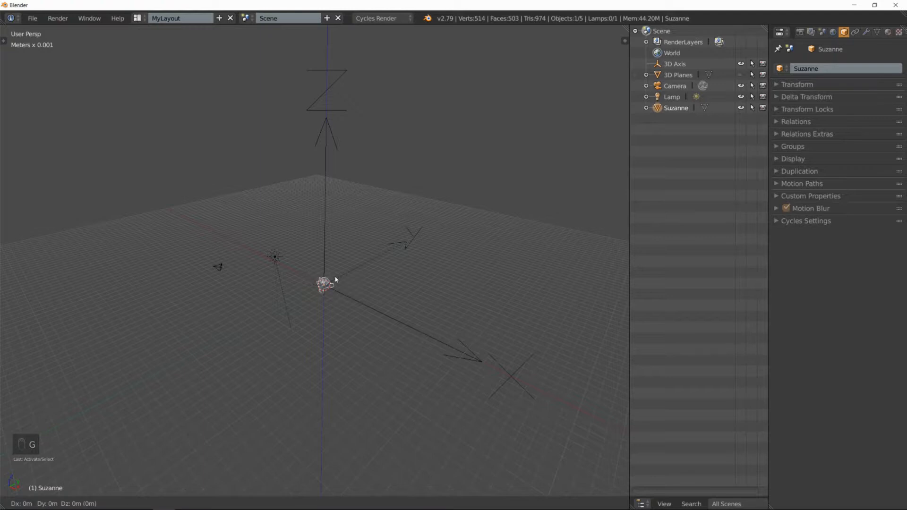
key(y)
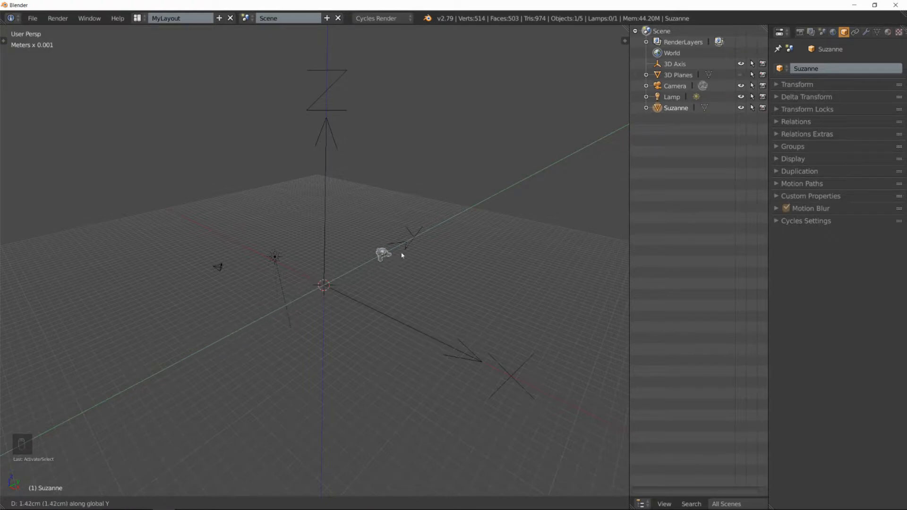
click(438, 233)
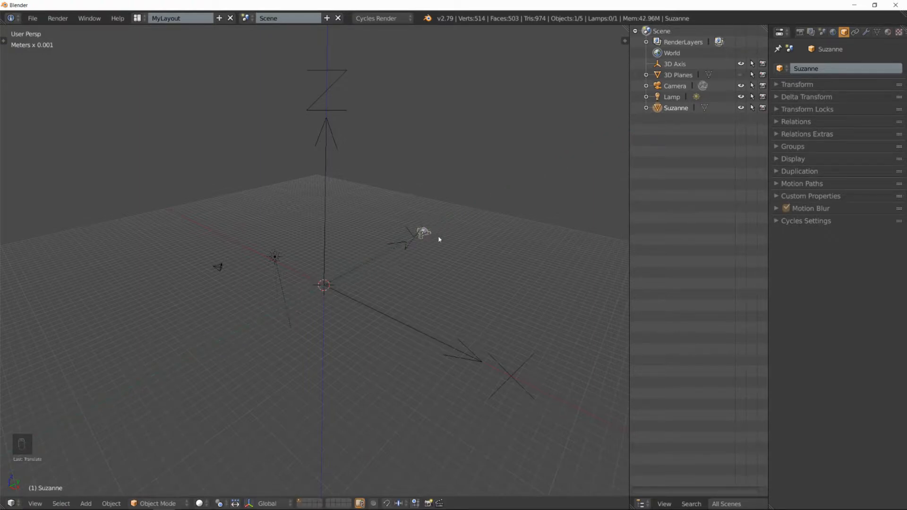
mouse_move(439, 241)
middle_down()
mouse_move(391, 260)
mouse_move(444, 255)
middle_up()
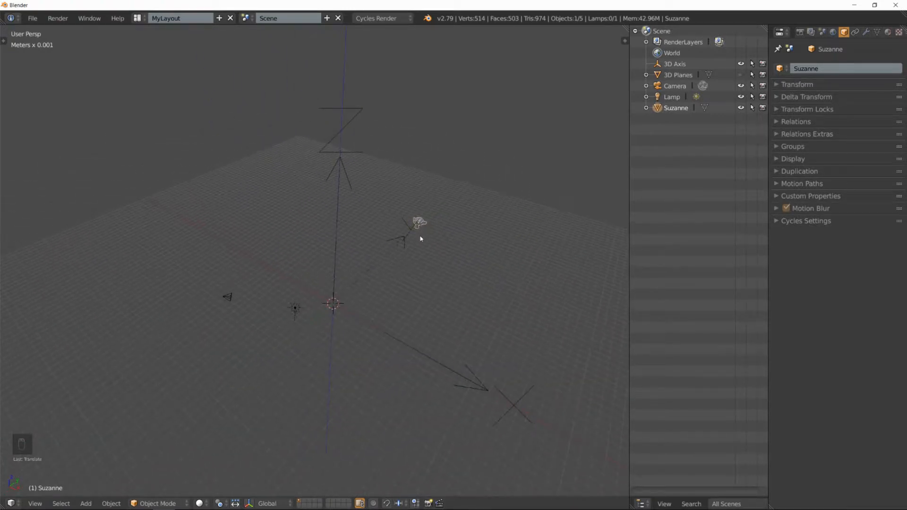
key(ctrl+z)
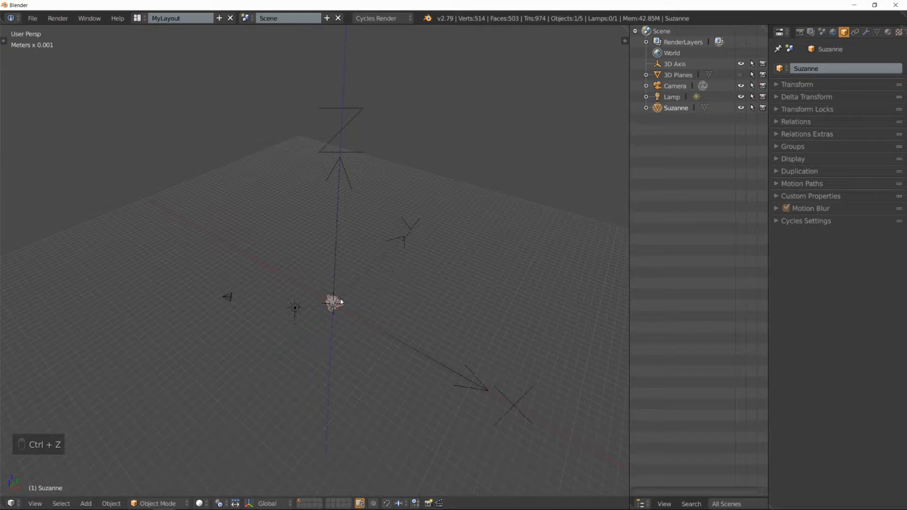
Move the monkey head along the global X axis in the negative direction, past the lamp, and undo the move
key(g)
key(x)
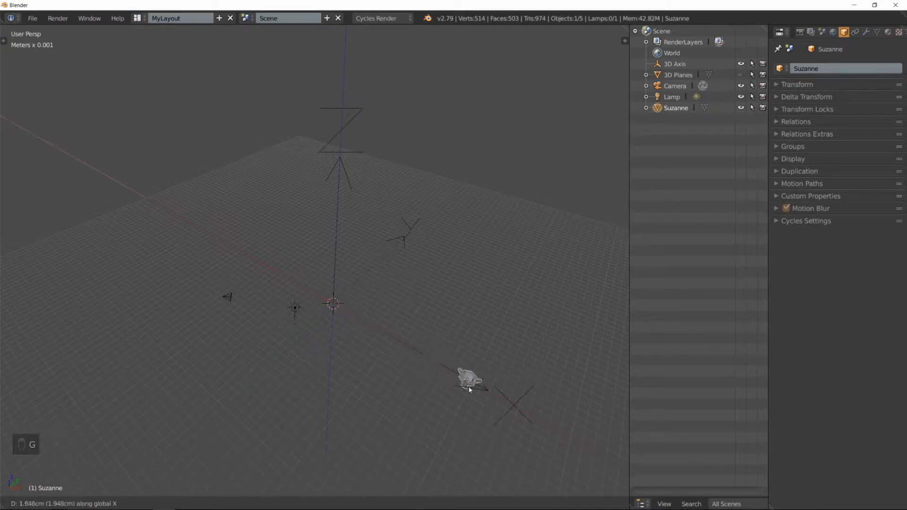
click(193, 277)
mouse_move(352, 280)
middle_down()
mouse_move(332, 271)
mouse_move(354, 271)
mouse_move(346, 272)
middle_up()
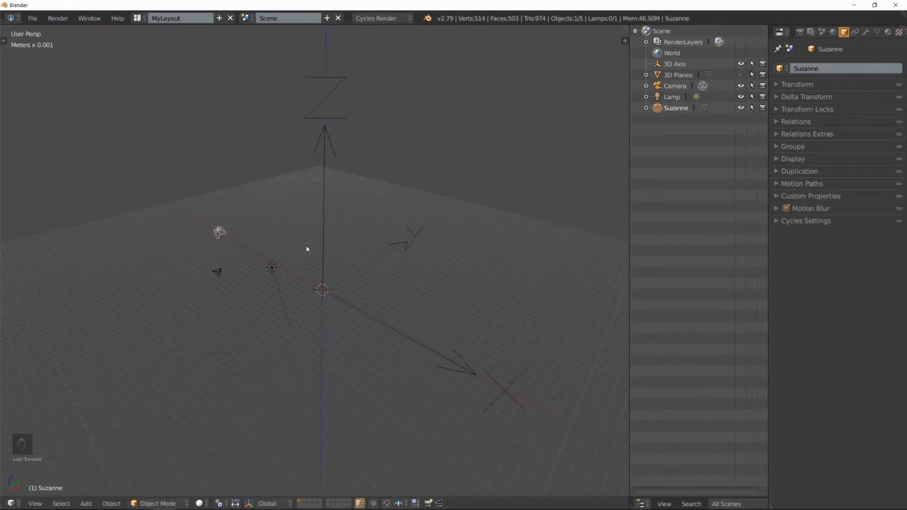
key(ctrl+z)
Move the monkey head upward along the global Z axis, and undo the move
key(g)
key(z)
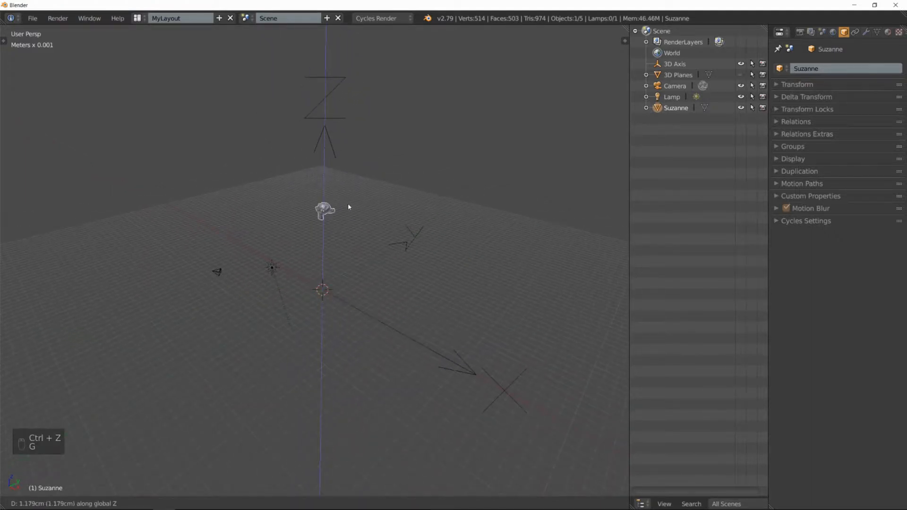
click(353, 182)
key(ctrl+z)
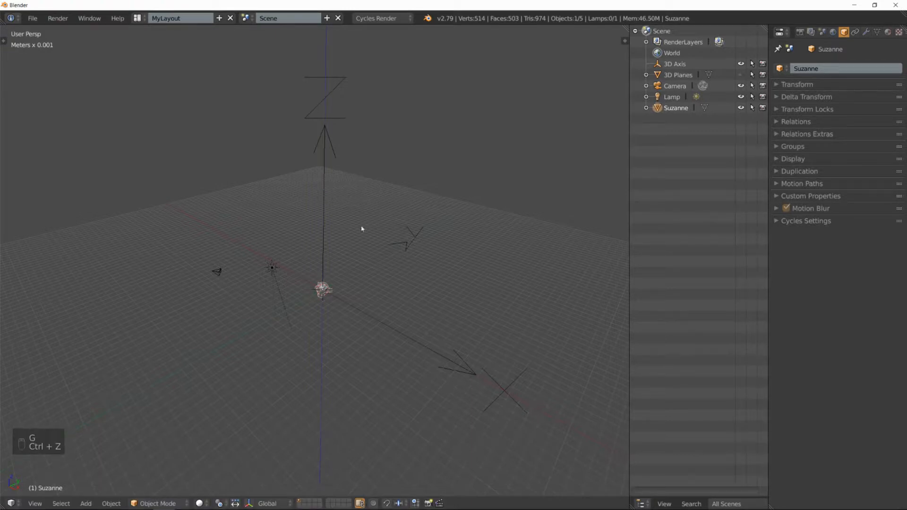
Move the monkey head exactly 20 mm along the global Y axis toward the Y label
middle_drag(345, 245, 372, 216)
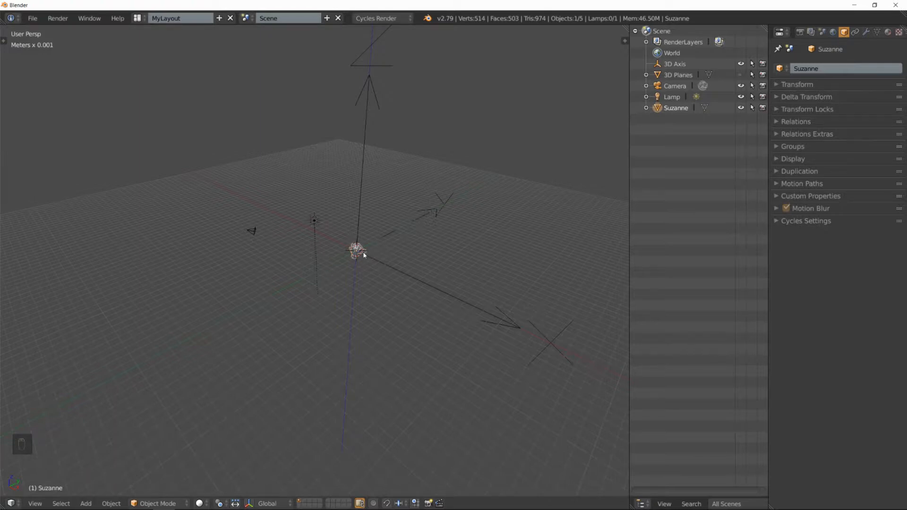
key(g)
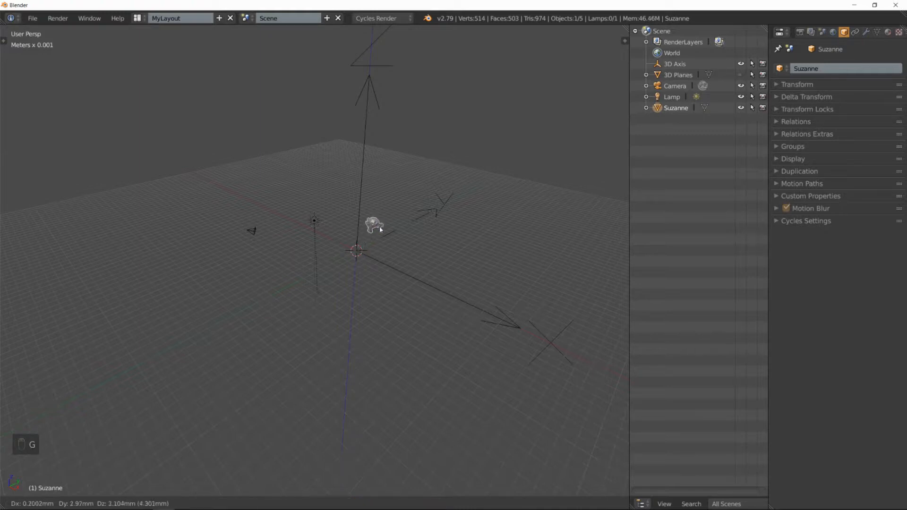
key(y)
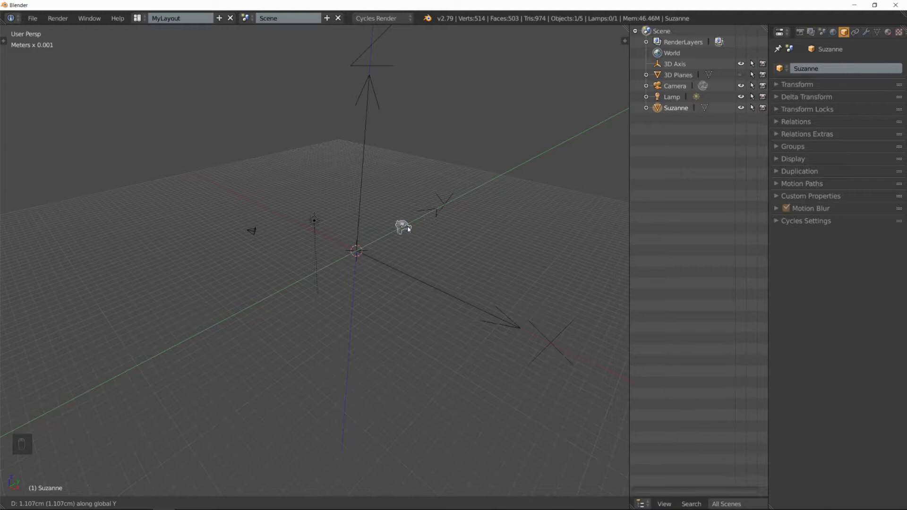
text(20)
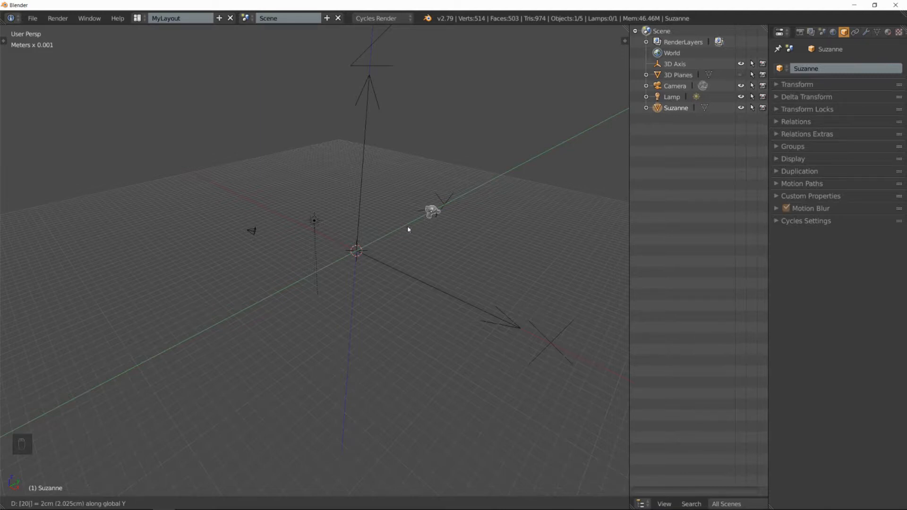
key(Return)
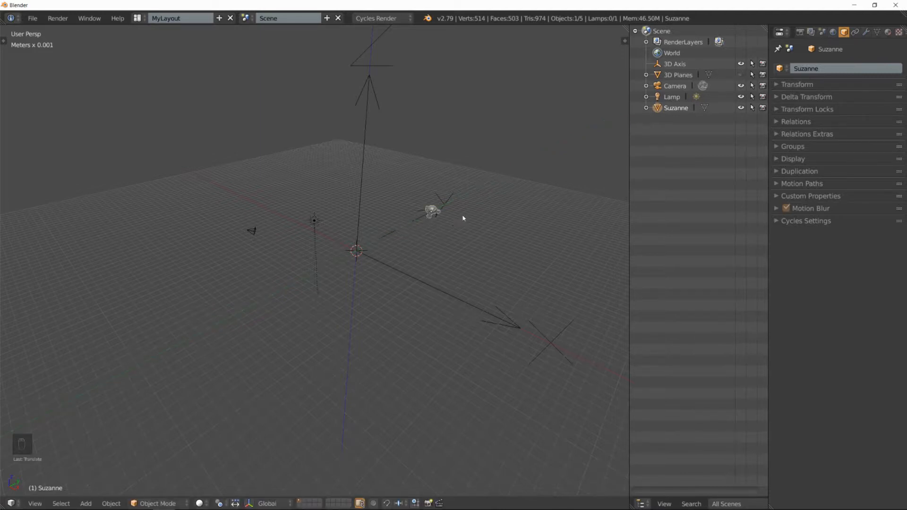
Check the monkey head's location in its transform properties, and undo the Y-axis move
key(n)
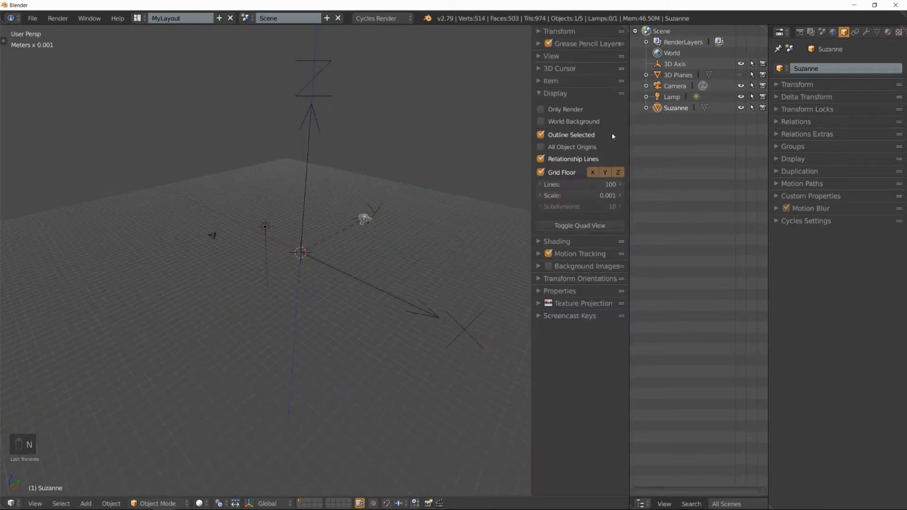
click(557, 32)
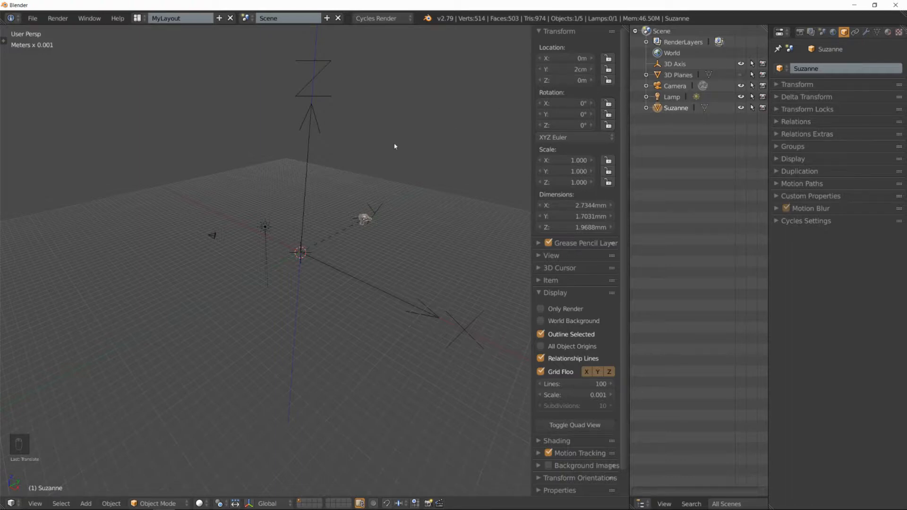
key(n)
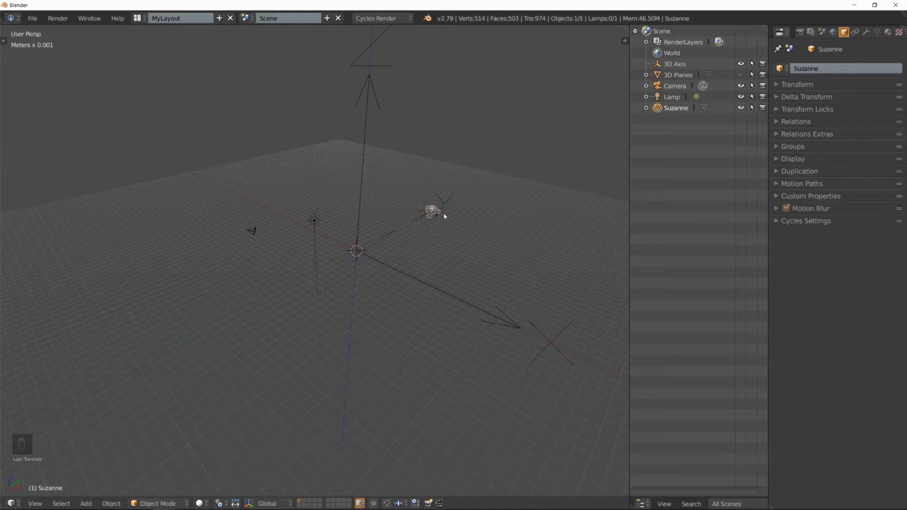
key(ctrl+z)
Move the monkey head -20 mm along the global Z axis, below the grid floor, and undo the move
key(g)
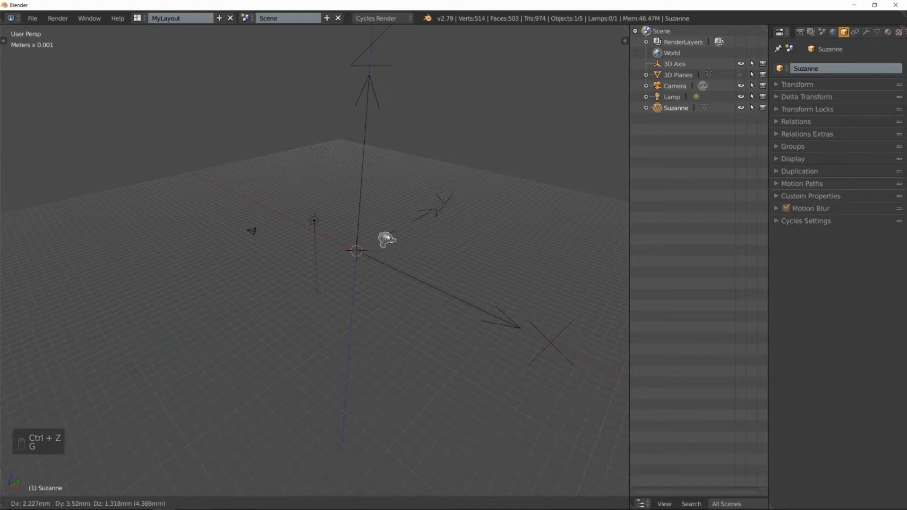
key(z)
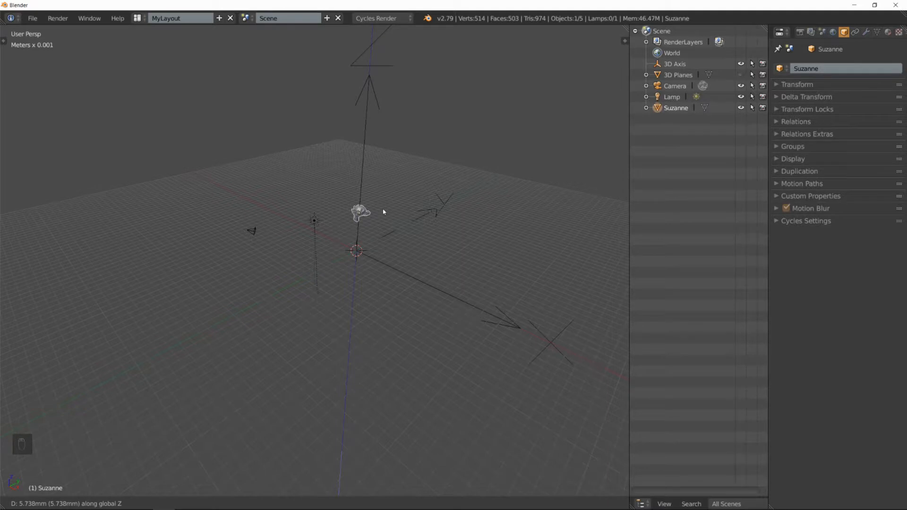
text(20)
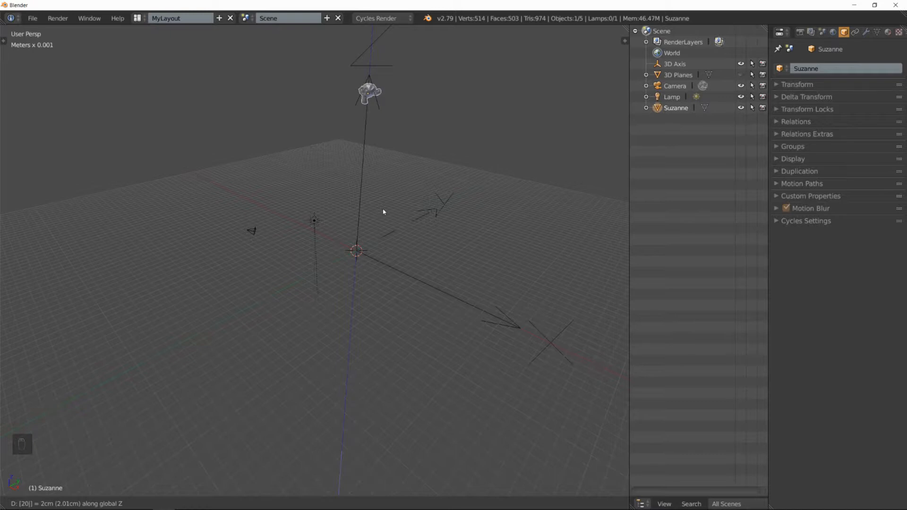
key(minus)
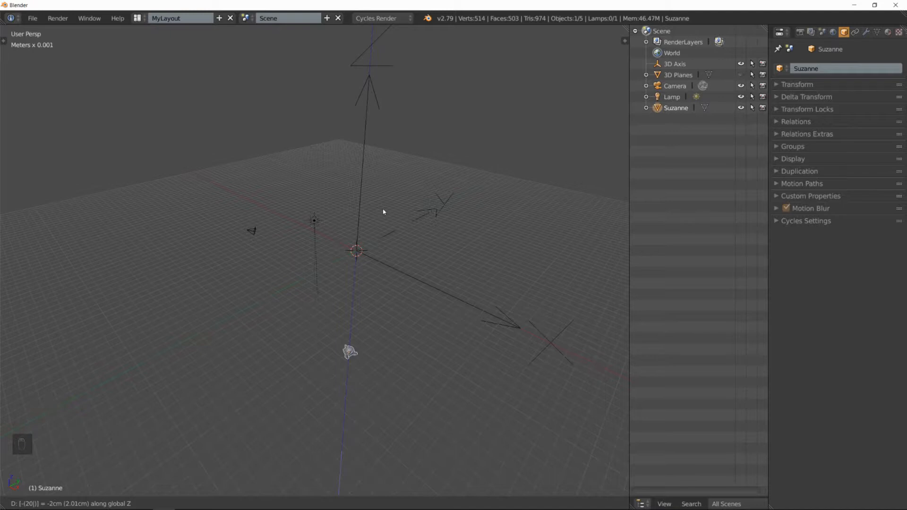
key(Return)
middle_drag(413, 270, 389, 266)
key(ctrl+z)
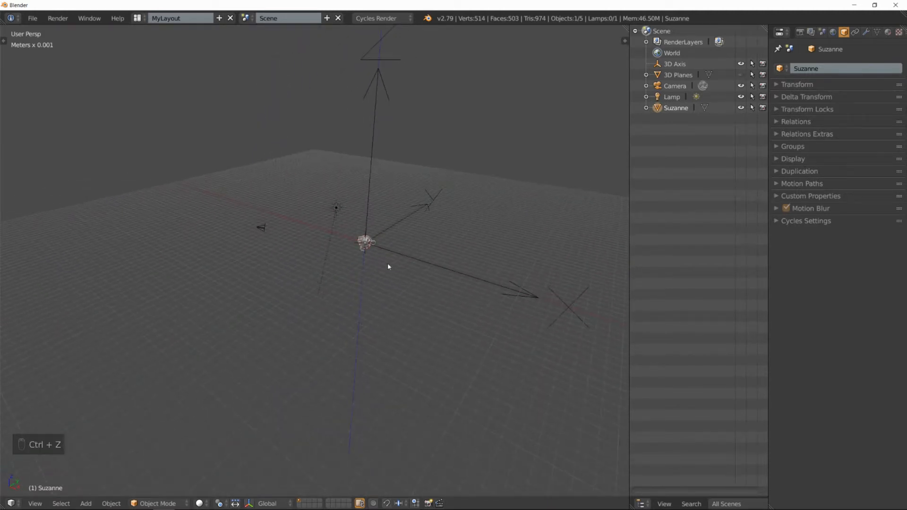
Repeat the -20 mm move of the monkey head along global Z, inspect it from another angle, and undo it
text(gz)
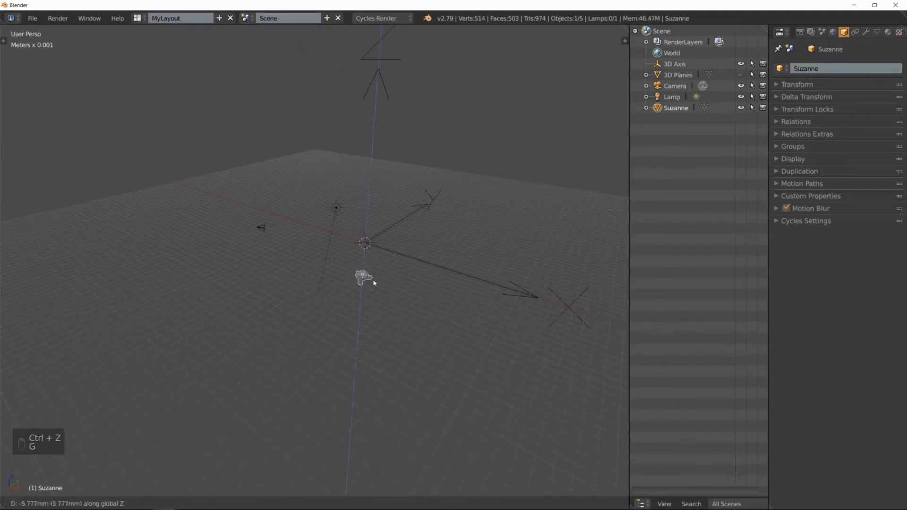
text(20)
key(minus)
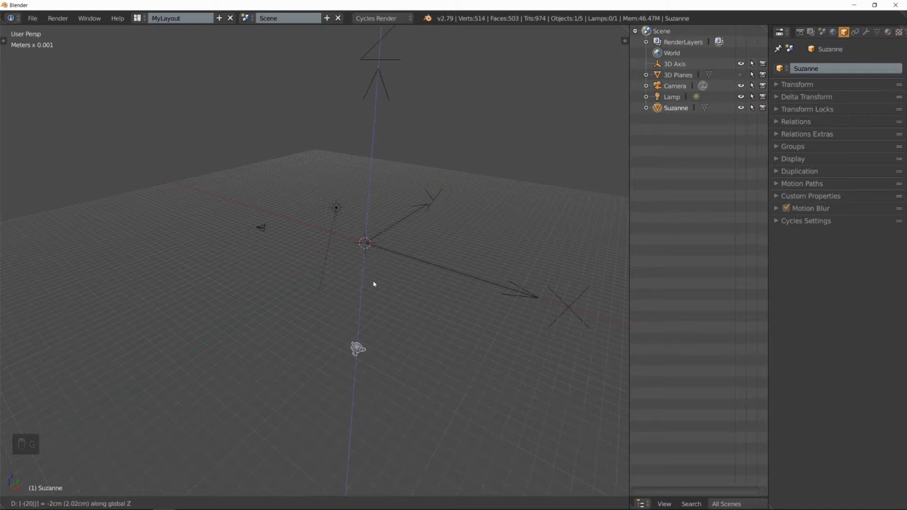
key(Return)
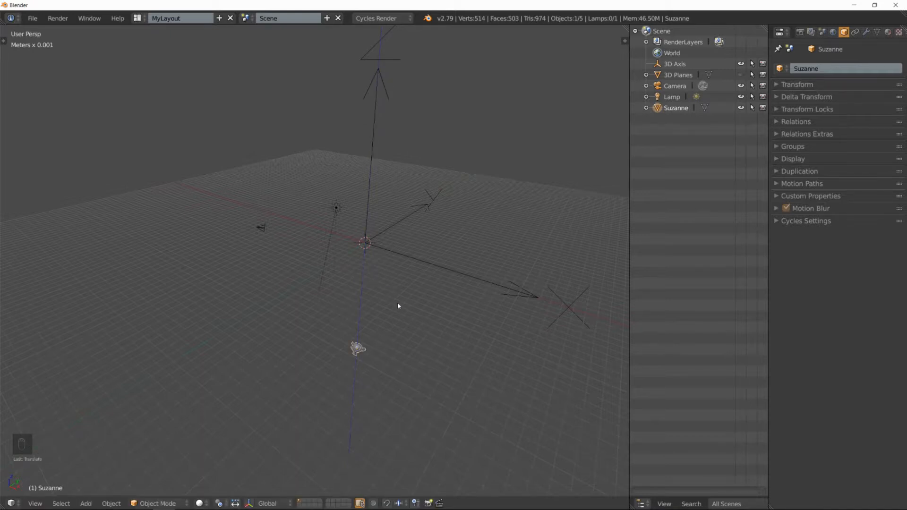
middle_drag(386, 284, 309, 272)
key(ctrl+z)
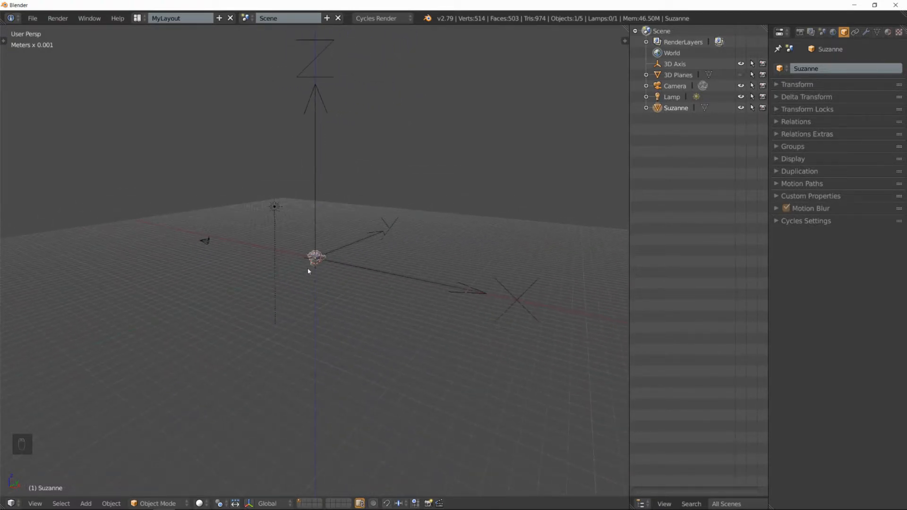
Switch to orthographic projection, move the monkey head freely without an axis constraint to beyond the camera, and undo the move
key(KP_5)
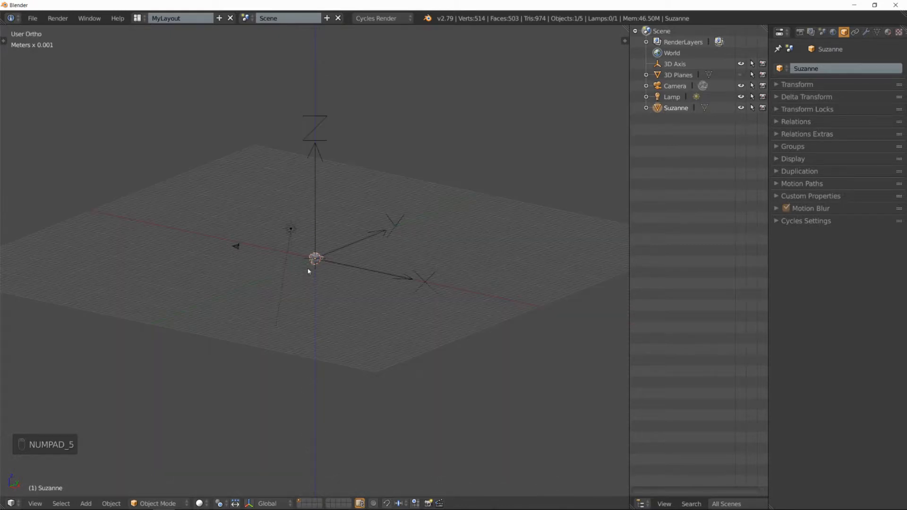
middle_drag(343, 242, 346, 278)
scroll(344, 236, up, 5)
middle_drag(408, 253, 353, 257)
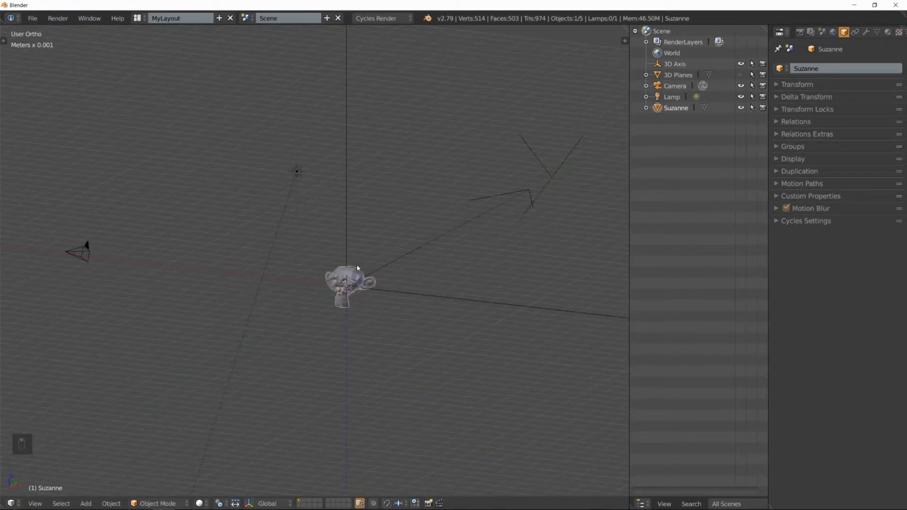
key(g)
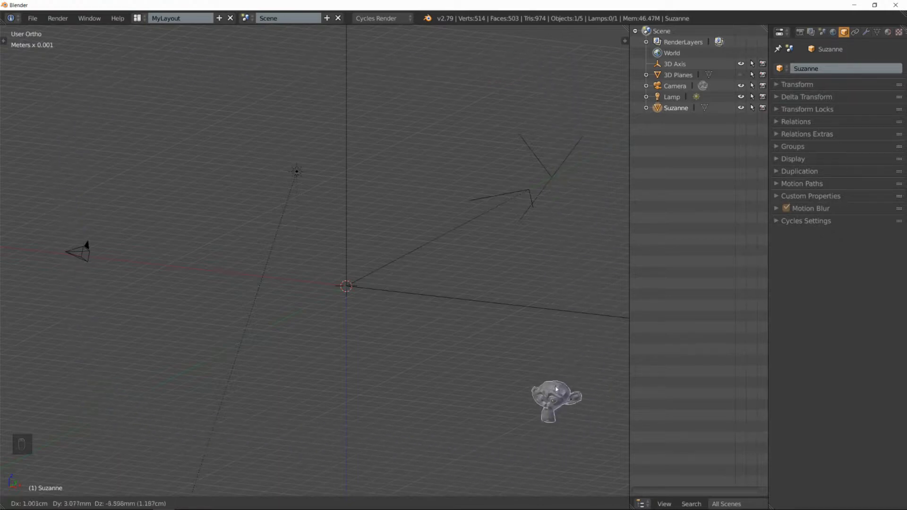
click(79, 63)
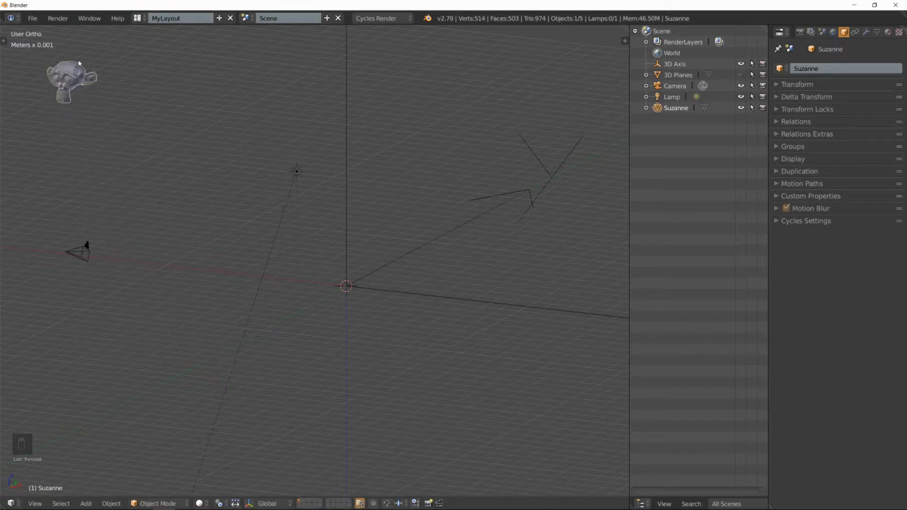
key(ctrl+z)
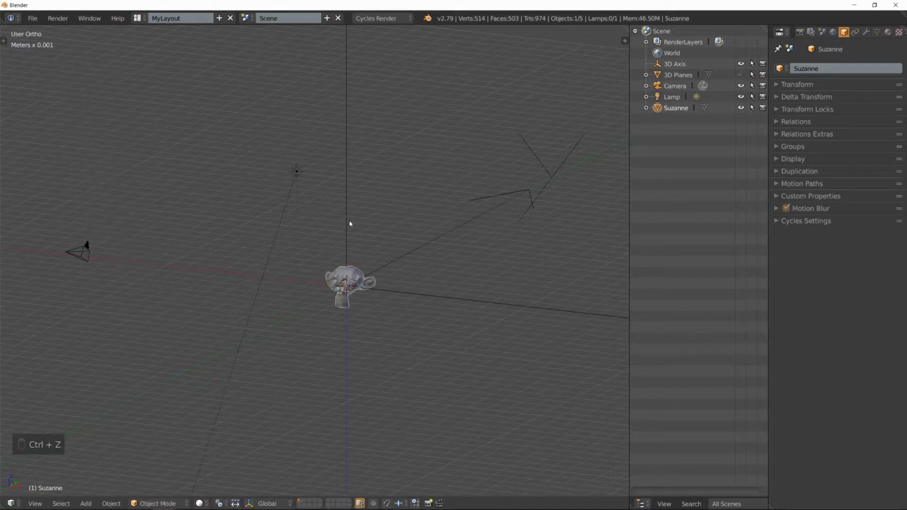
In the front orthographic view, move the monkey head freely upward and toward positive X, and inspect its position from another angle
key(KP_5)
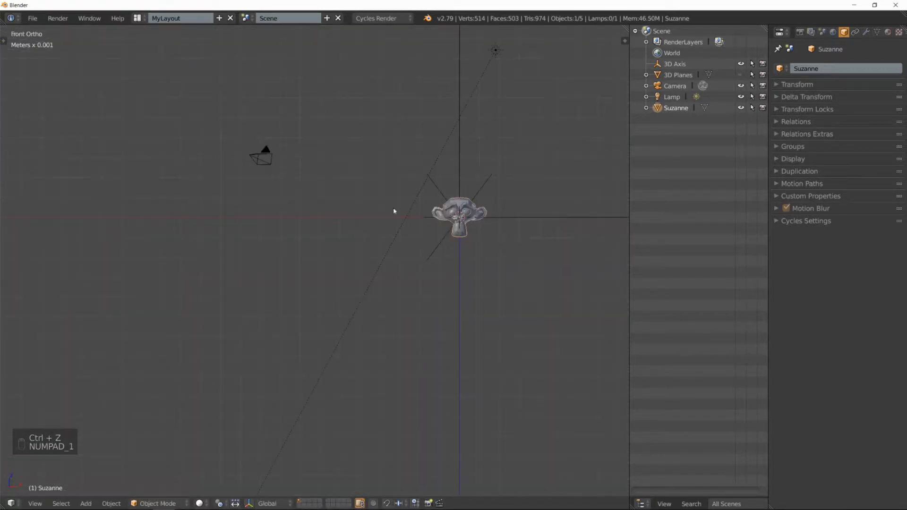
key(KP_1)
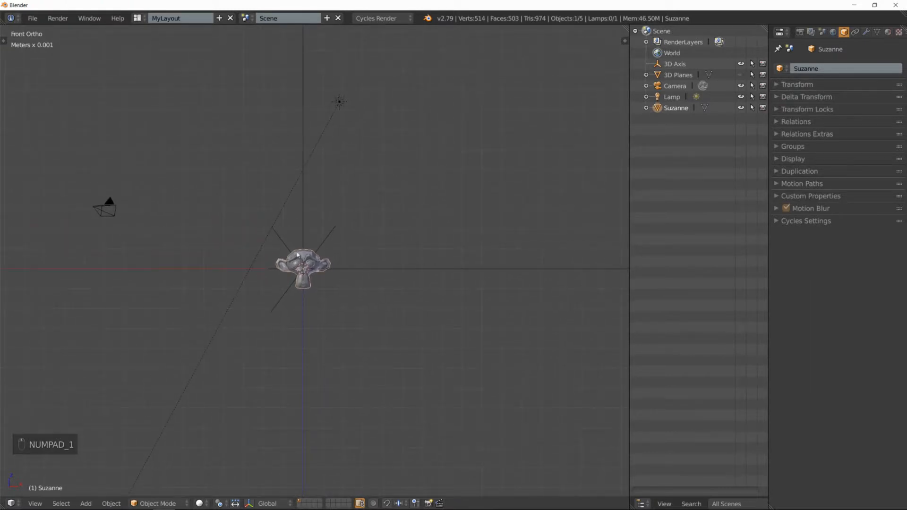
key(g)
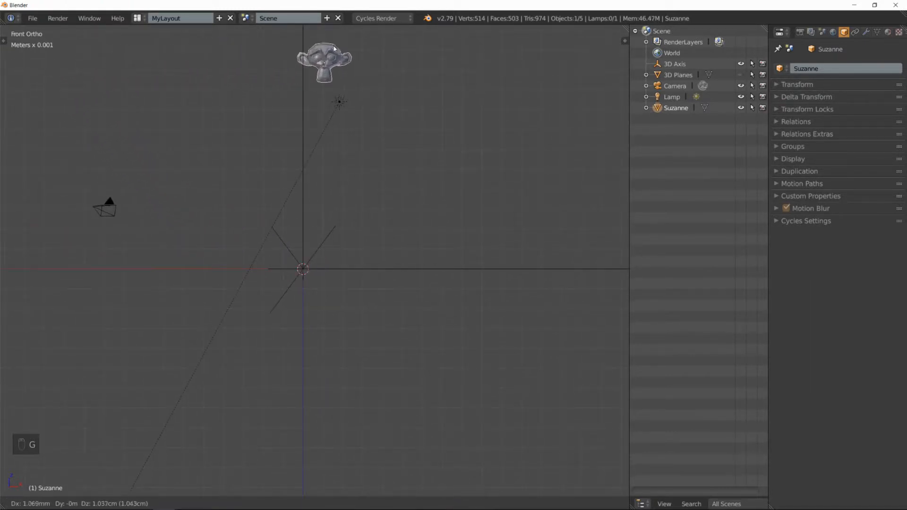
click(572, 135)
middle_drag(412, 172, 448, 191)
shift+middle_drag(502, 171, 397, 237)
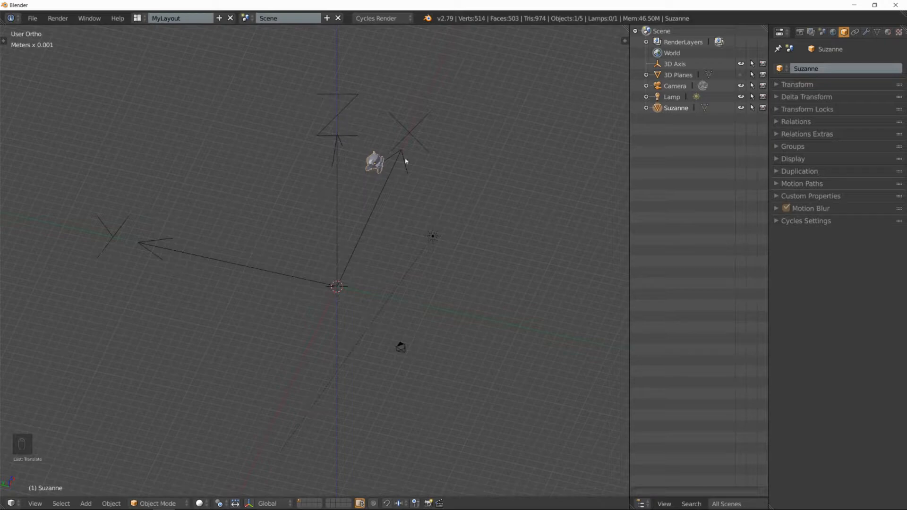
Show the 3D Planes object, try a free move of the monkey head against it in front view, and undo back to the origin
click(741, 75)
middle_drag(444, 199, 429, 174)
key(KP_1)
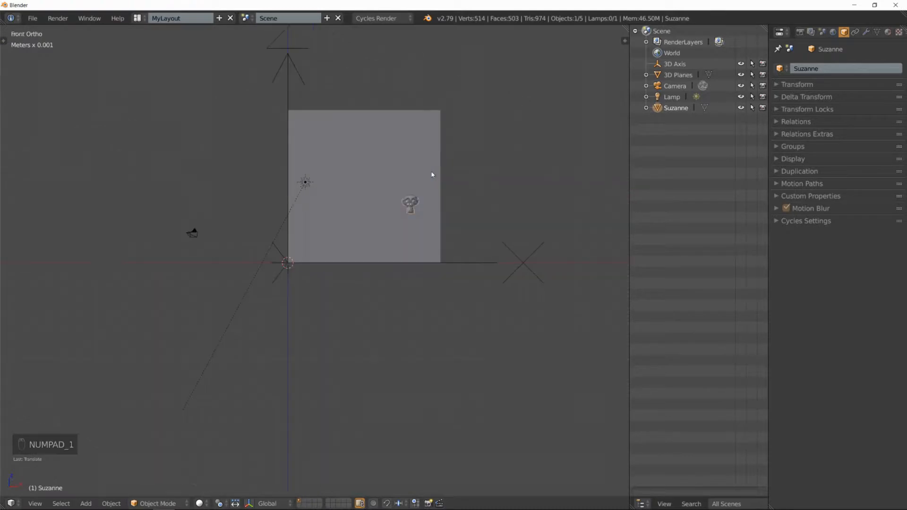
key(g)
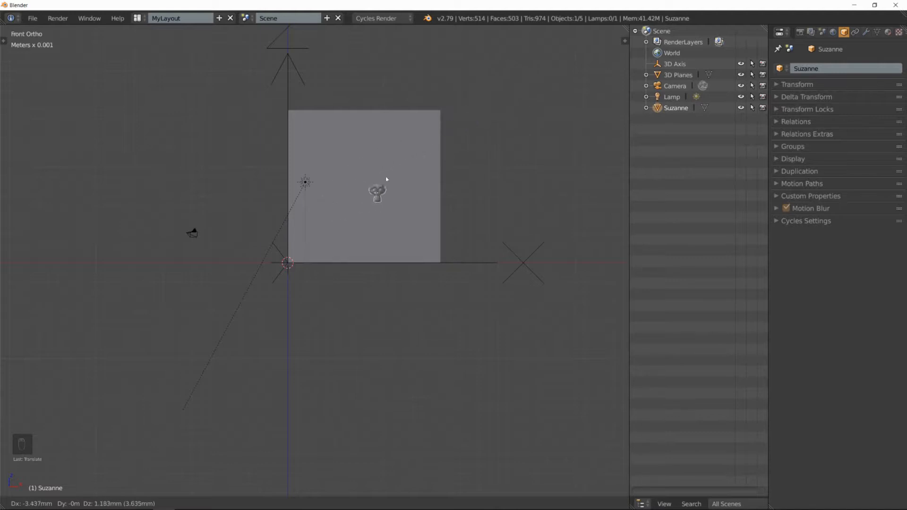
right_click(410, 149)
mouse_move(411, 150)
middle_down()
mouse_move(440, 176)
mouse_move(338, 186)
mouse_move(364, 195)
mouse_move(354, 221)
mouse_move(411, 253)
mouse_move(404, 247)
mouse_move(413, 249)
mouse_move(383, 266)
mouse_move(361, 217)
mouse_move(375, 228)
mouse_move(367, 217)
mouse_move(376, 198)
mouse_move(391, 246)
mouse_move(400, 223)
mouse_move(381, 223)
mouse_move(385, 235)
middle_up()
key(ctrl+z)
key(ctrl+z)
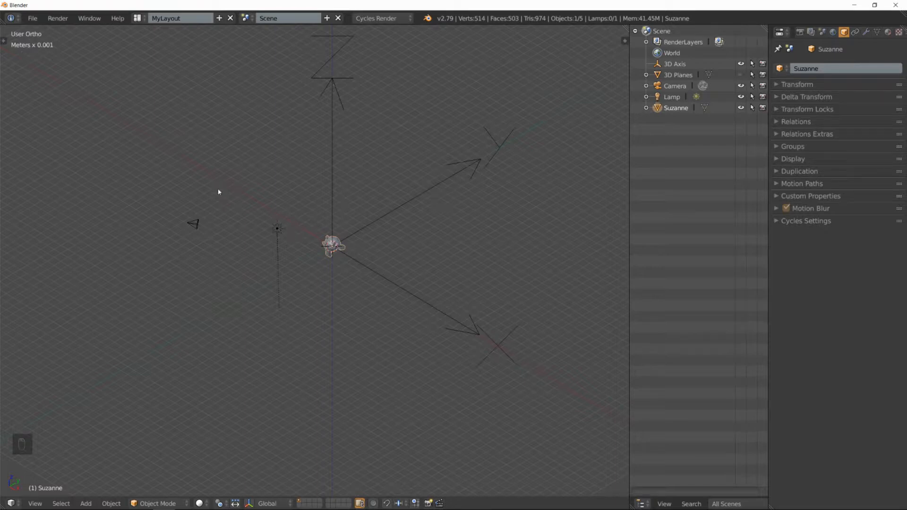
Move the monkey head with the global Y axis locked so it shifts only in X and Z, and undo the move
shift+middle_drag(349, 244, 355, 253)
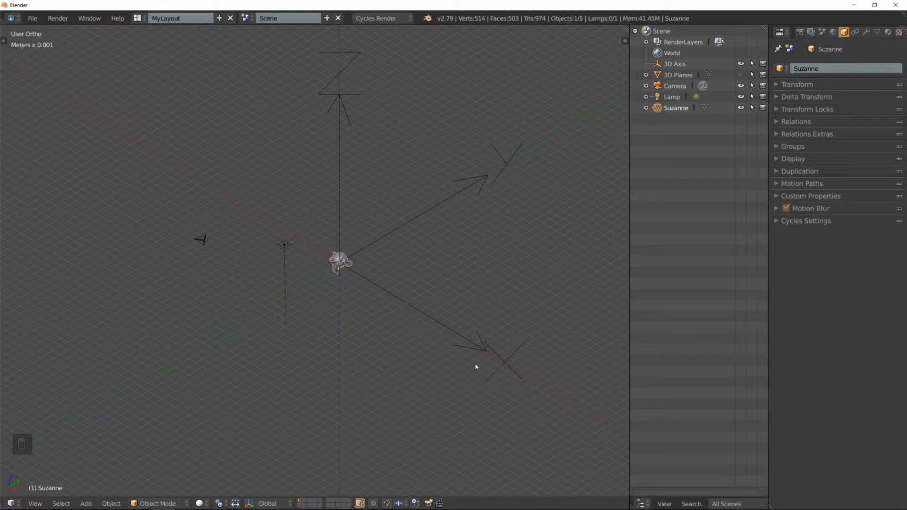
key(g)
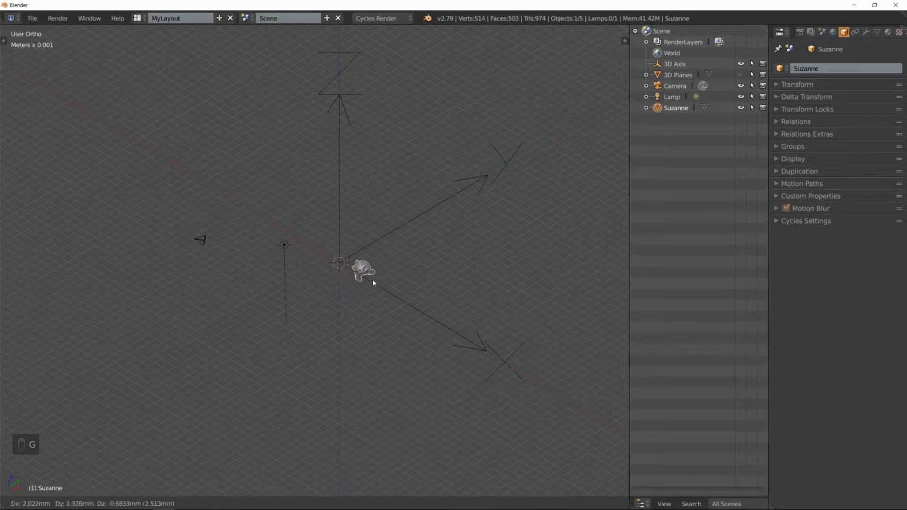
key(y)
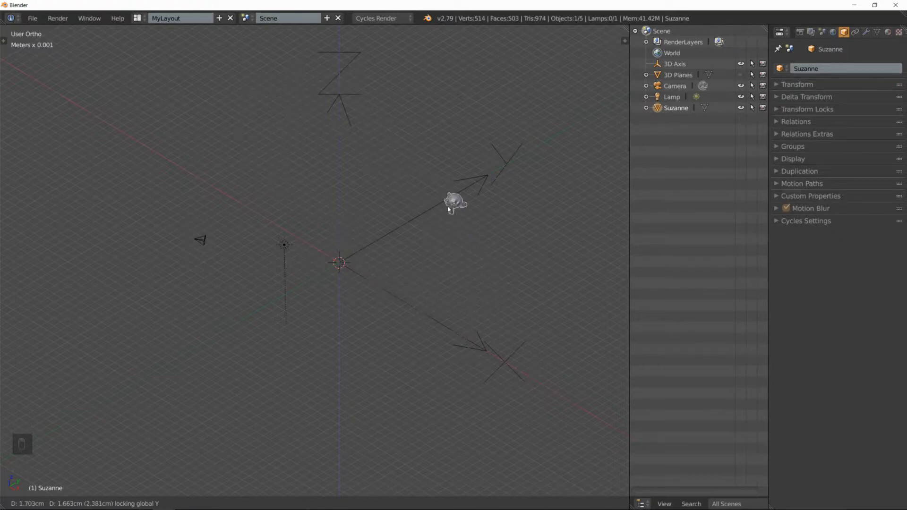
click(502, 244)
middle_drag(510, 237, 482, 225)
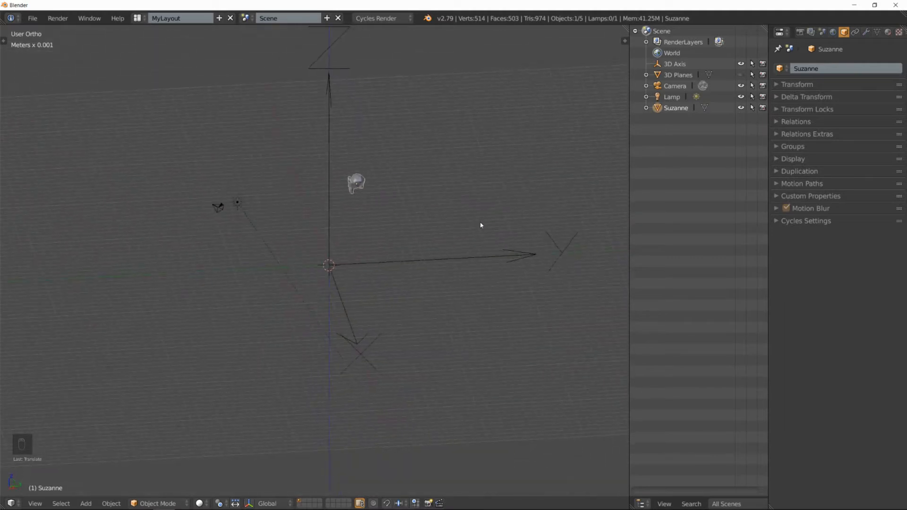
key(ctrl+z)
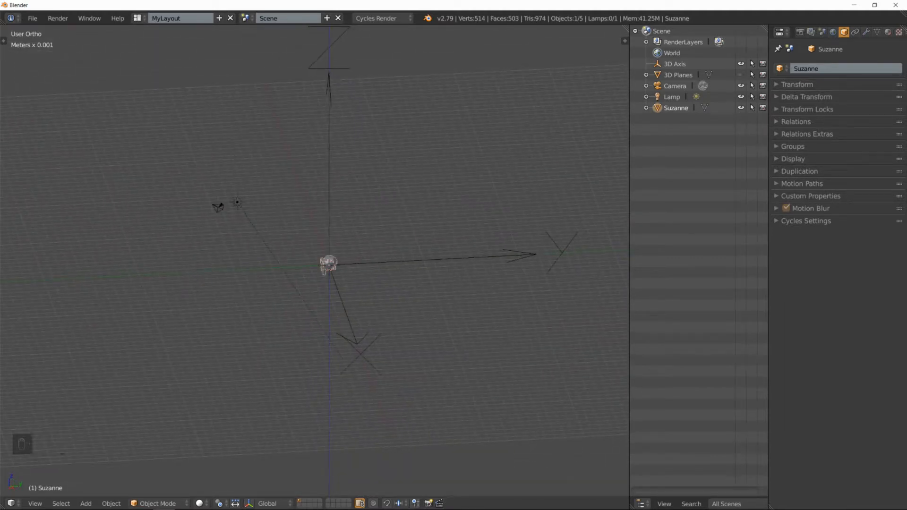
Return the viewport to perspective projection with a close view of the monkey head
middle_drag(325, 245, 315, 249)
scroll(325, 251, down, 8)
middle_drag(407, 239, 371, 259)
scroll(340, 254, up, 5)
key(KP_5)
scroll(328, 259, up, 2)
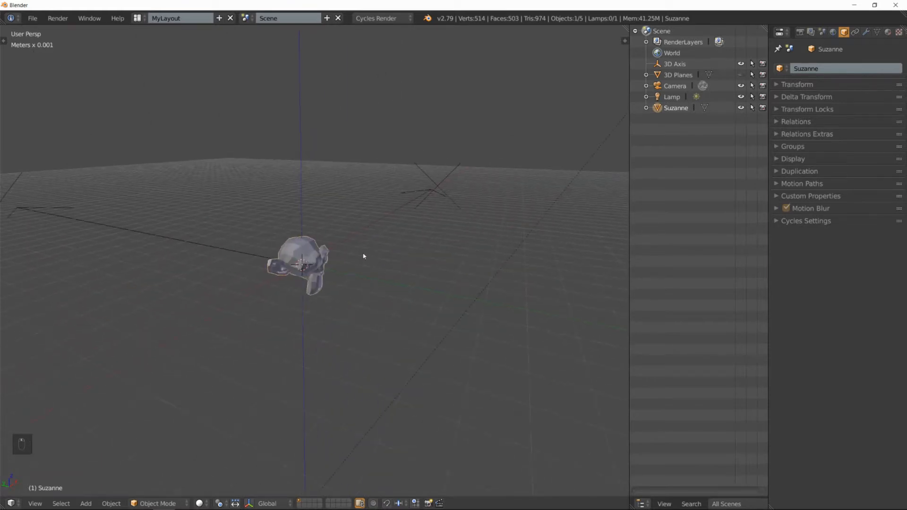
Try rotating the monkey head freely in the perspective view
key(r)
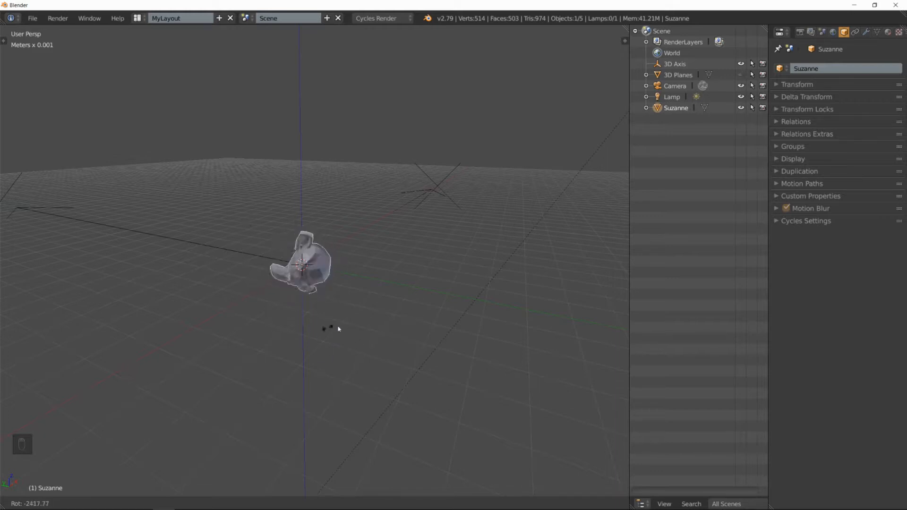
click(366, 290)
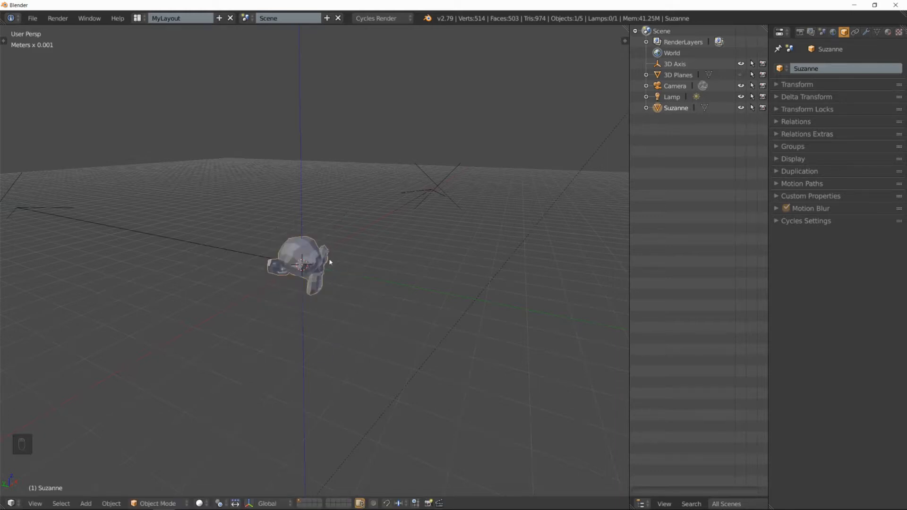
shift+middle_drag(331, 262, 357, 255)
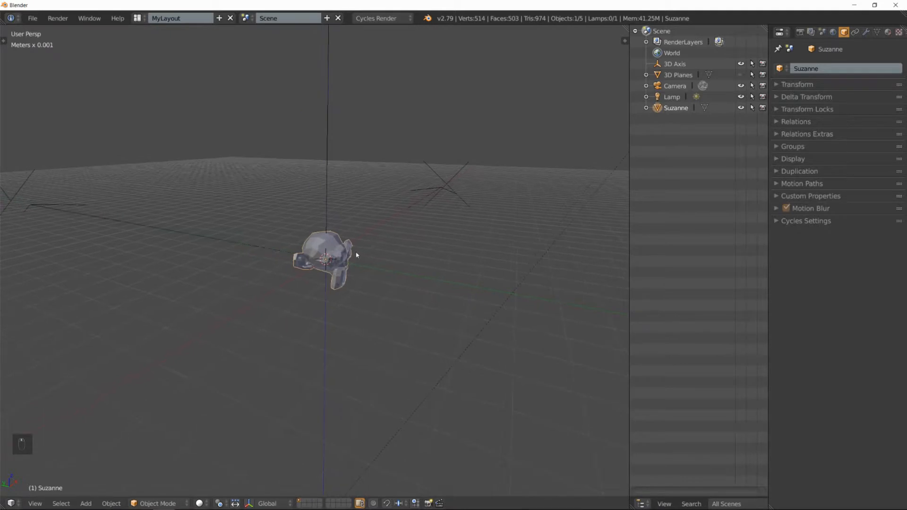
Rotate the monkey head by -45° about the global X axis and inspect it from another angle
key(r)
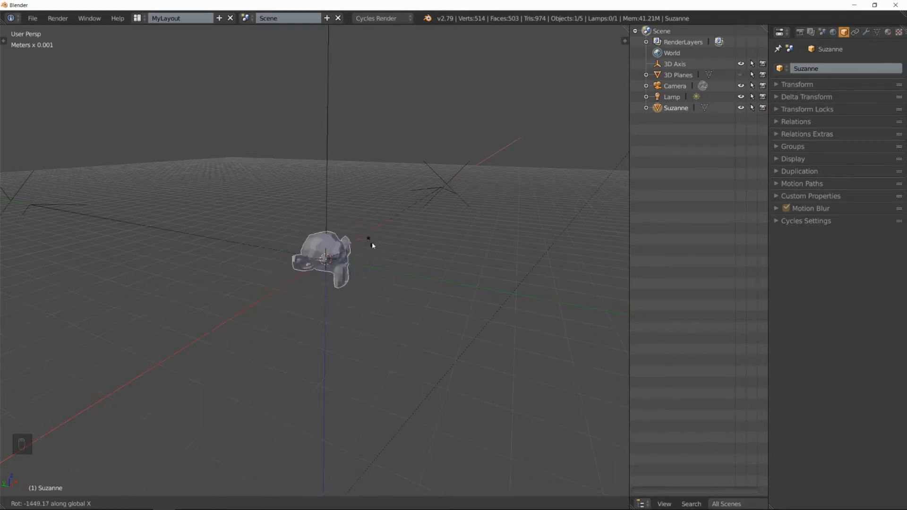
text(45)
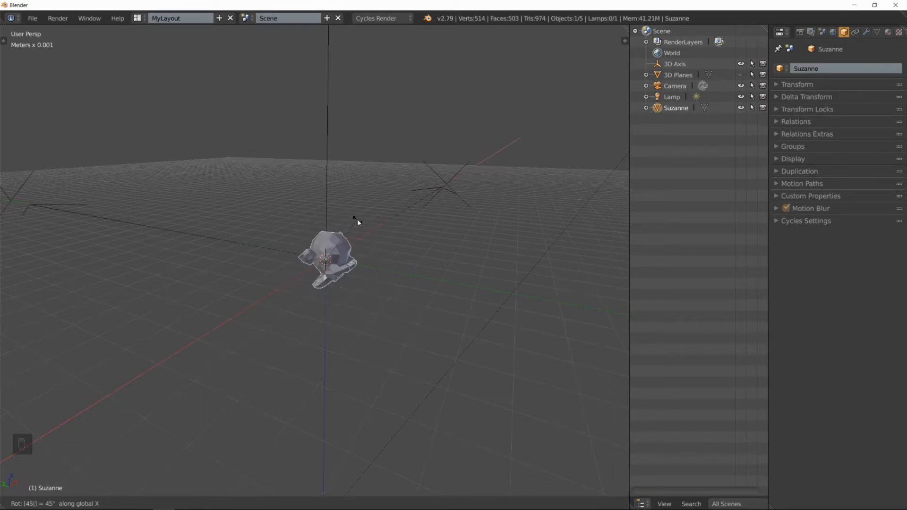
key(minus)
key(Return)
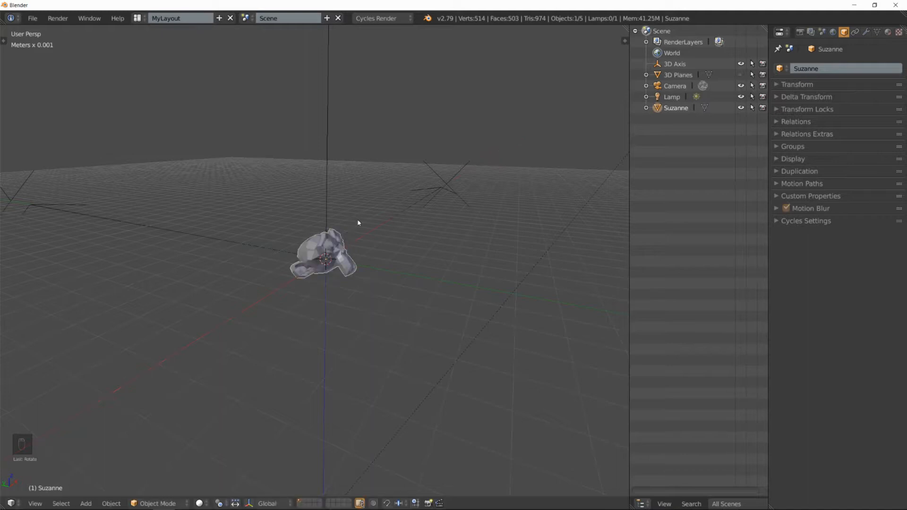
middle_drag(379, 248, 379, 268)
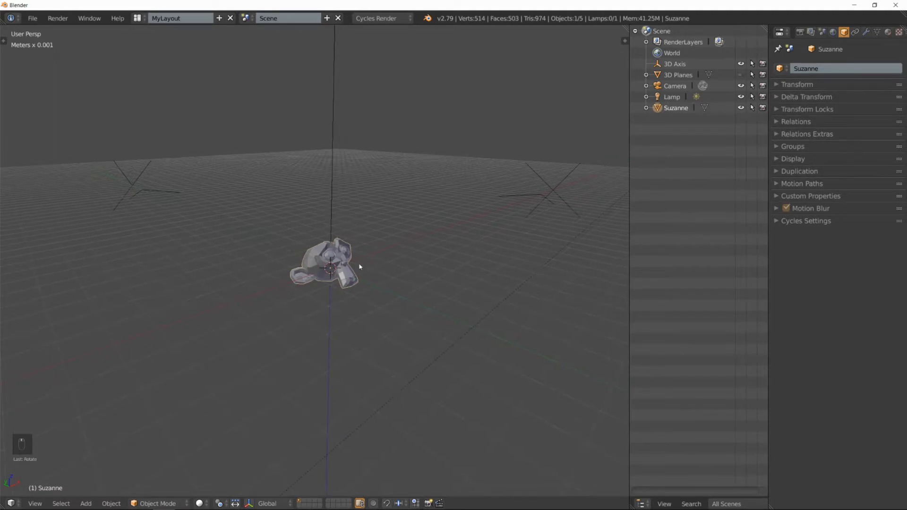
middle_drag(422, 241, 361, 256)
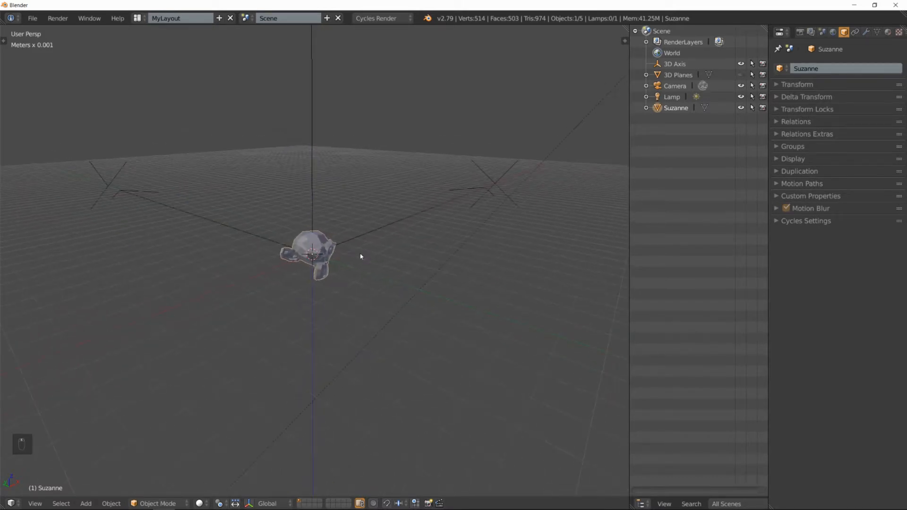
Scale the monkey head up uniformly on all axes, and undo the scaling
key(s)
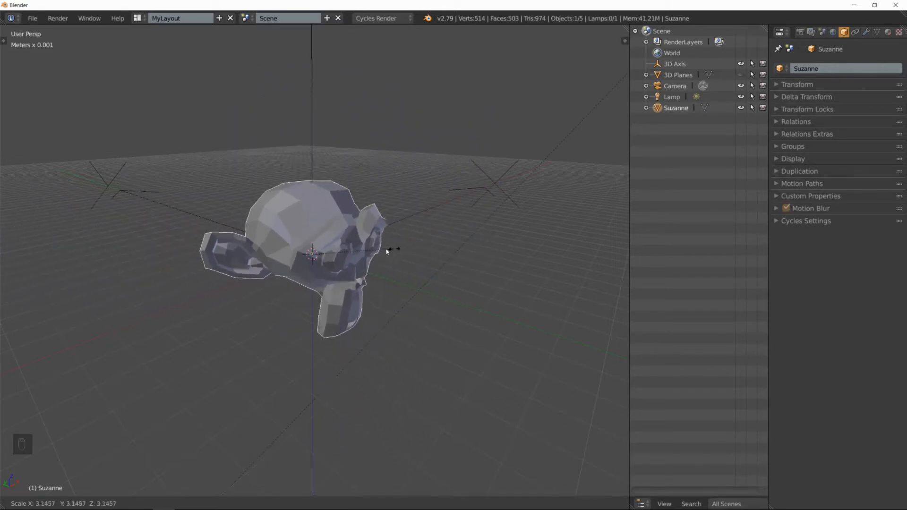
click(439, 249)
mouse_move(444, 250)
middle_down()
mouse_move(282, 252)
mouse_move(438, 255)
middle_up()
key(ctrl+z)
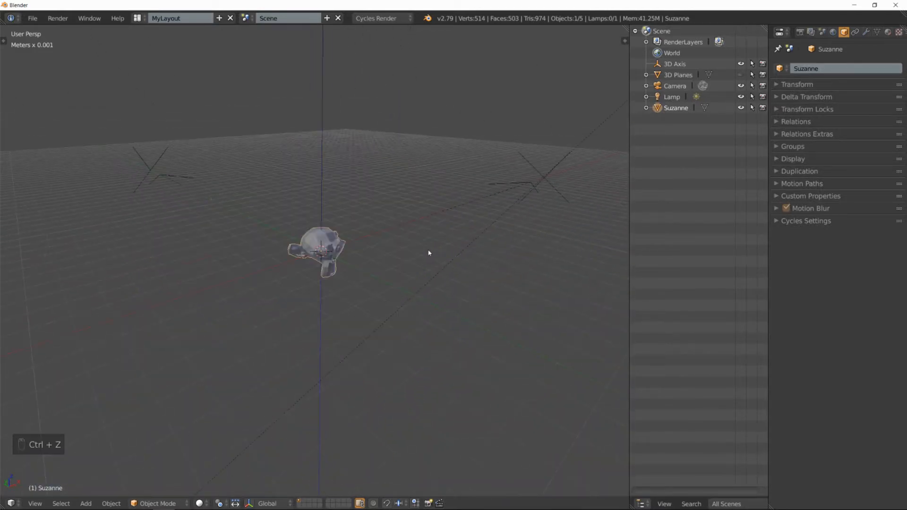
Delete the monkey head and add a mesh cube in its place
mouse_move(359, 239)
middle_down()
mouse_move(440, 262)
mouse_move(396, 247)
mouse_move(443, 251)
mouse_move(396, 246)
mouse_move(367, 257)
mouse_move(375, 238)
middle_up()
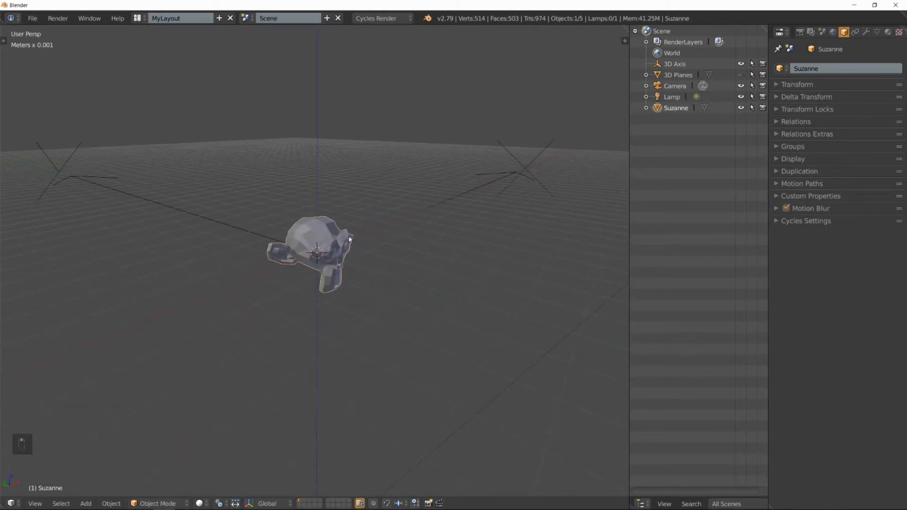
middle_drag(367, 249, 351, 241)
scroll(406, 243, down, 3)
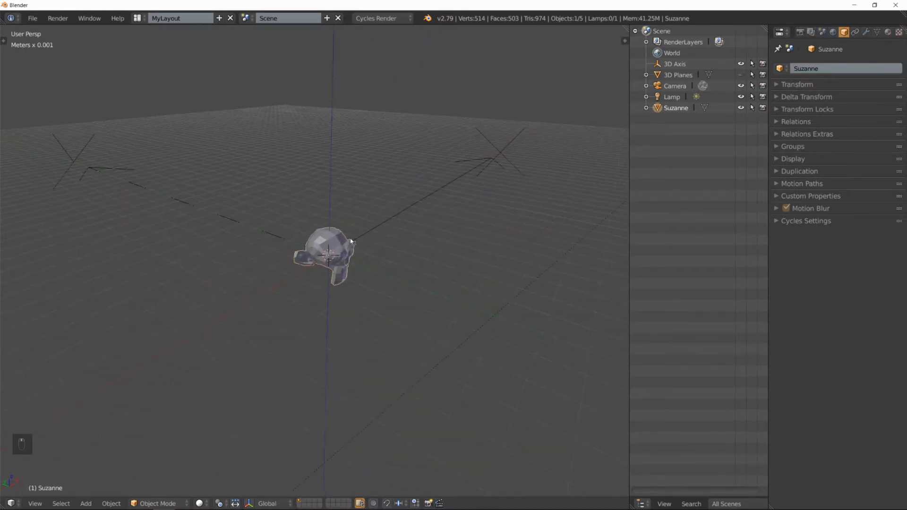
key(x)
click(365, 236)
key(shift+a)
mouse_move(365, 237)
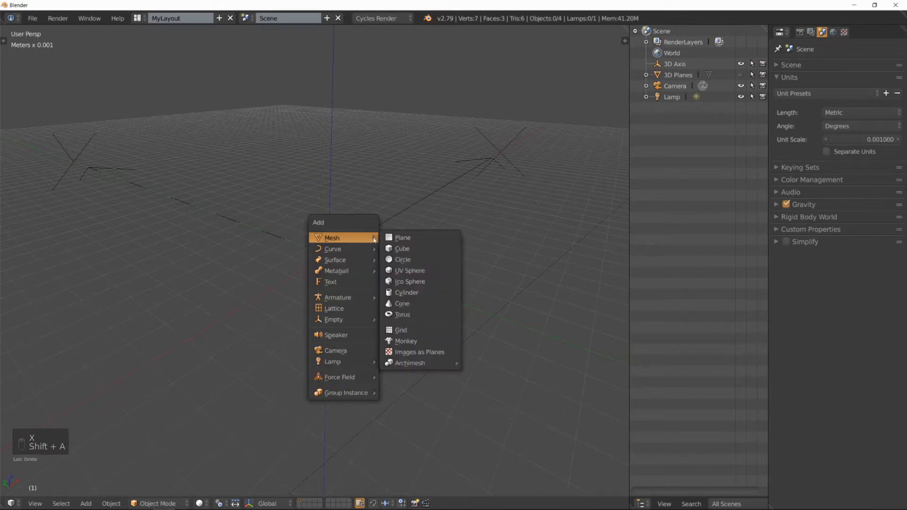
click(422, 254)
scroll(454, 233, down, 5)
middle_drag(459, 232, 367, 234)
scroll(336, 215, down, 4)
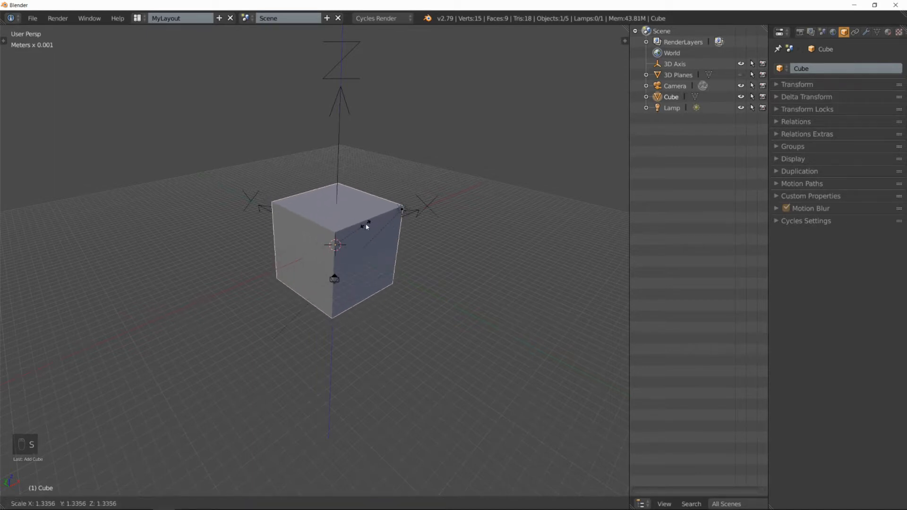
Scale the cube up with the global Y axis locked so it grows only in X and Z, and undo the scaling
key(shift+y)
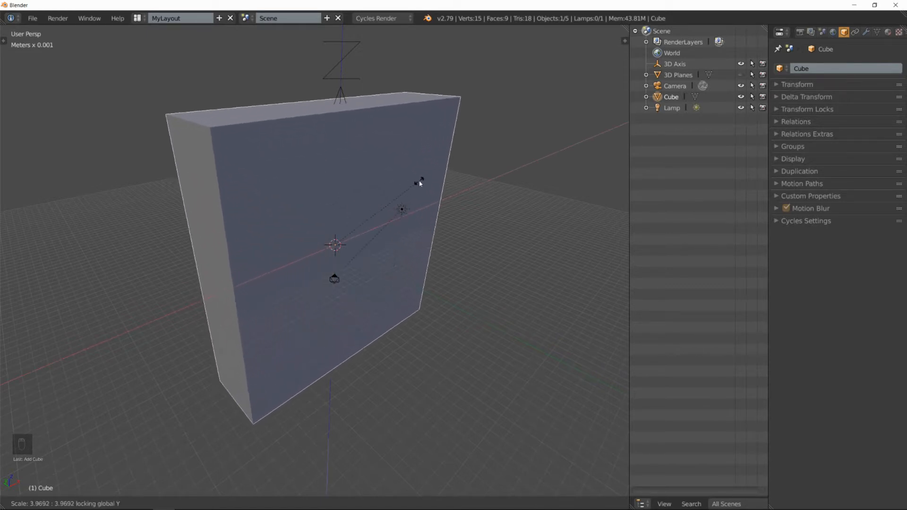
click(449, 163)
scroll(426, 197, down, 5)
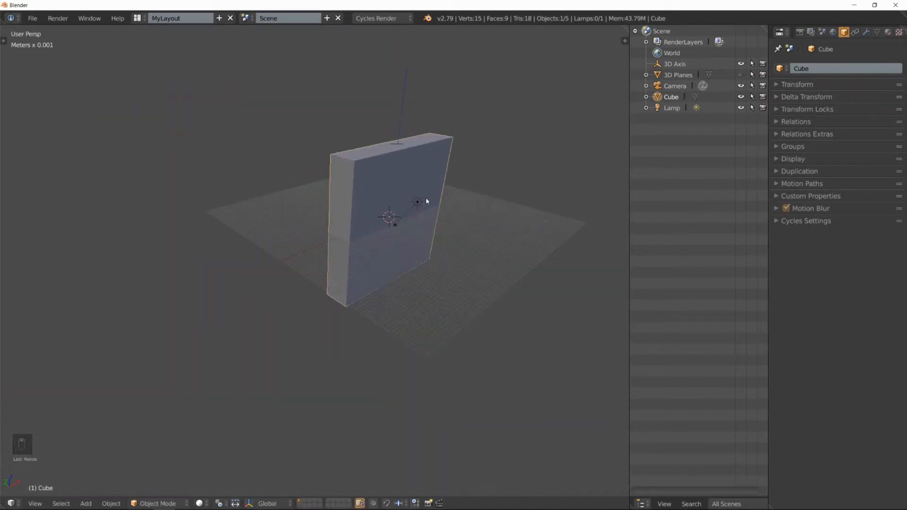
middle_drag(397, 188, 371, 173)
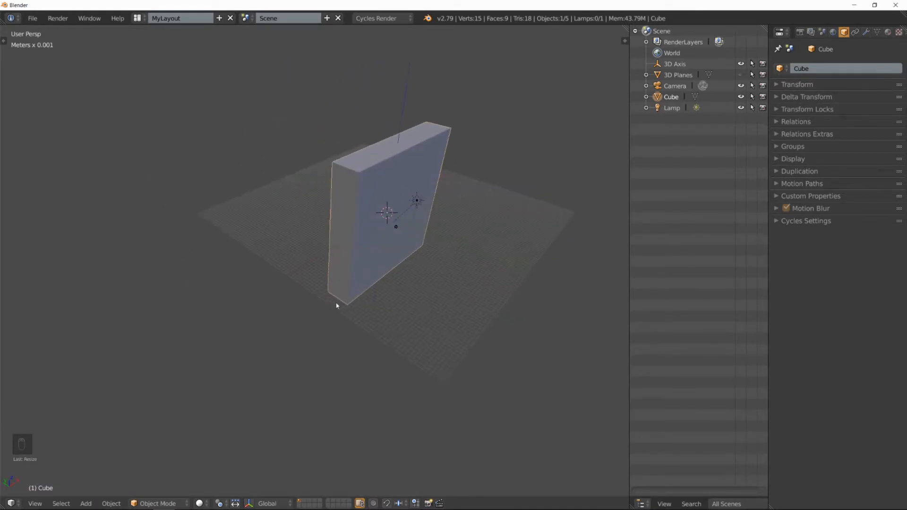
scroll(435, 210, up, 4)
middle_drag(433, 208, 388, 232)
key(ctrl+z)
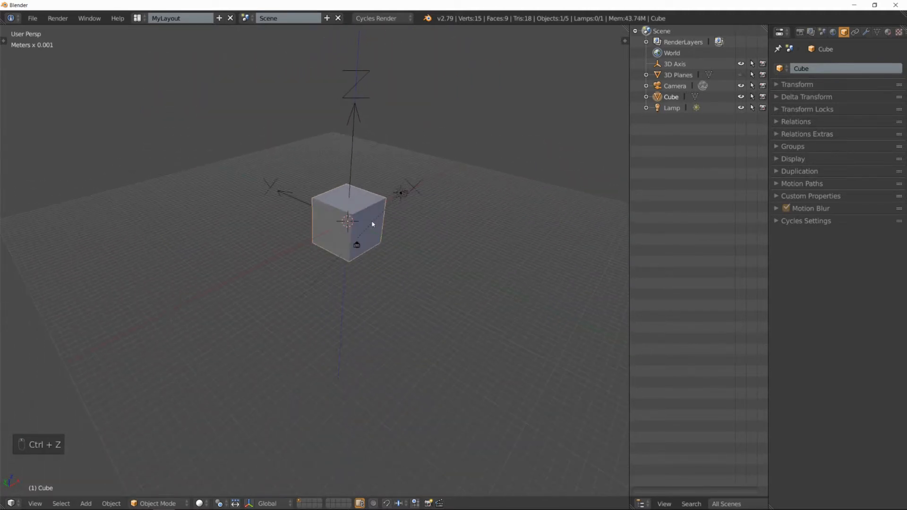
Stretch the cube along the global Z axis into a tall box
key(s)
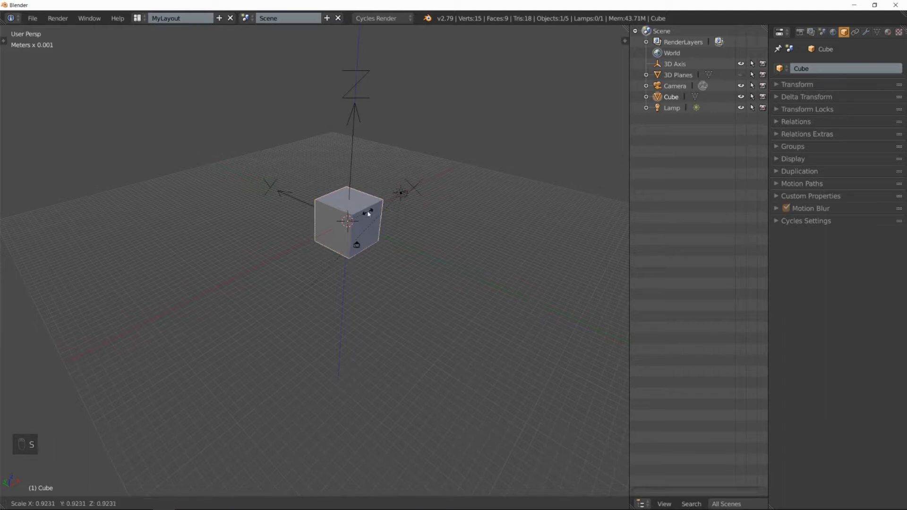
key(z)
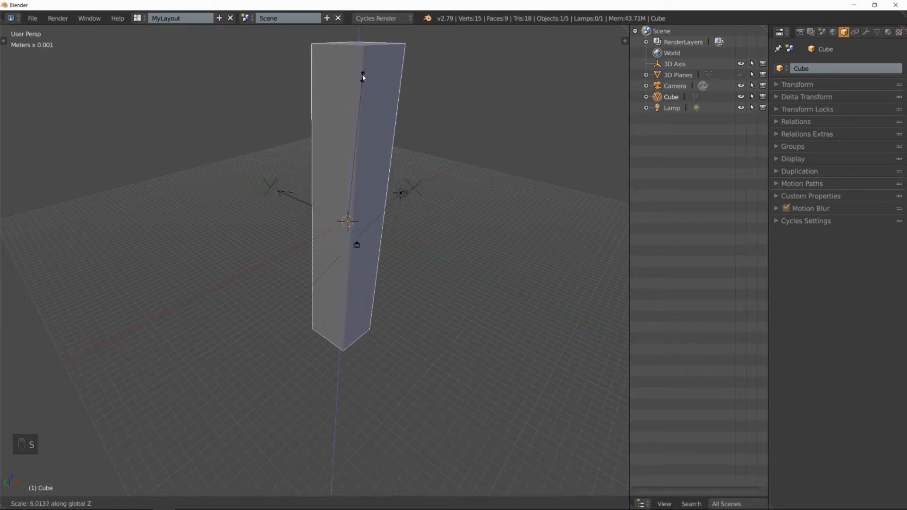
click(357, 159)
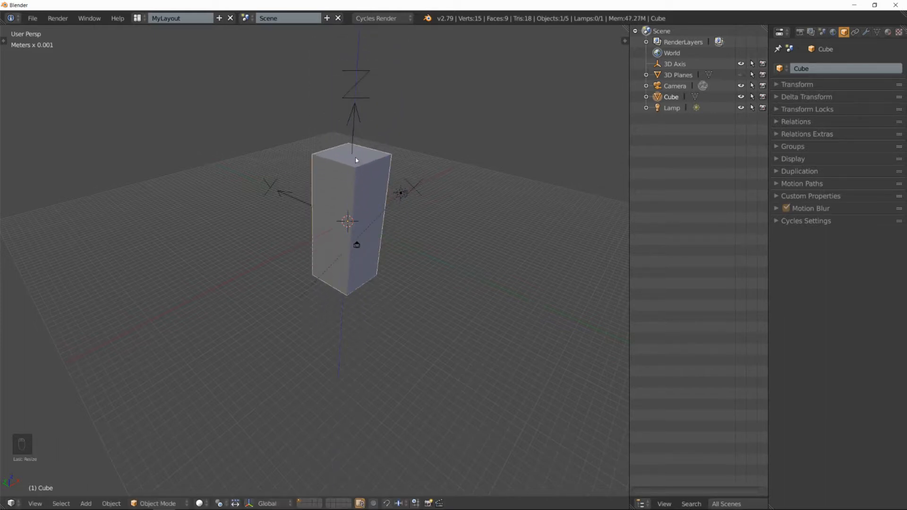
Scale the tall box up along its horizontal Y and X axes, one axis at a time
middle_drag(412, 202, 377, 201)
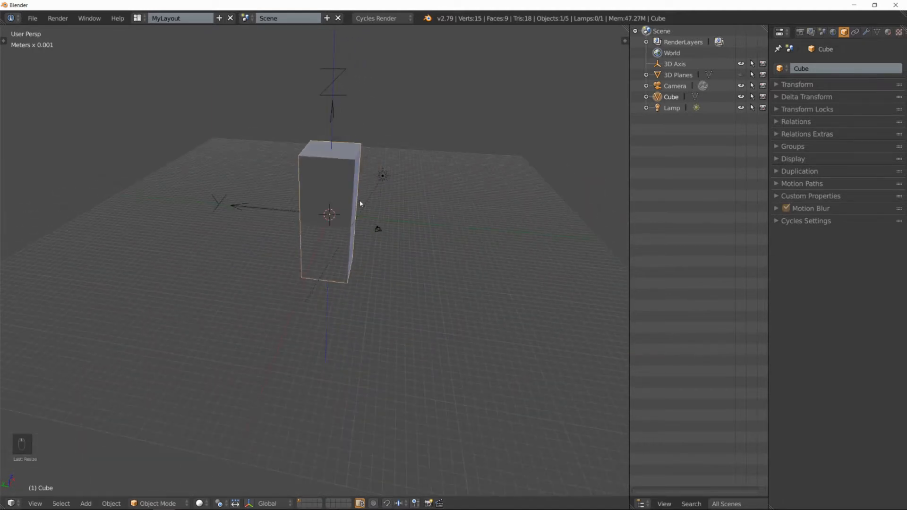
key(s)
key(x)
click(534, 224)
middle_drag(475, 218, 394, 215)
key(s)
key(x)
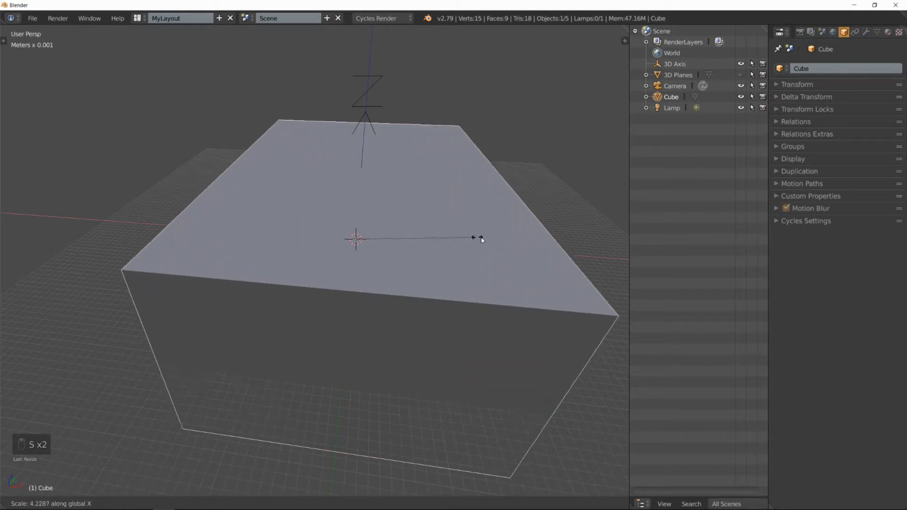
click(525, 245)
Delete the stretched cube from the scene
scroll(496, 259, down, 5)
middle_drag(496, 259, 359, 243)
scroll(424, 247, down, 3)
key(x)
click(451, 229)
scroll(363, 217, up, 7)
scroll(425, 206, down, 3)
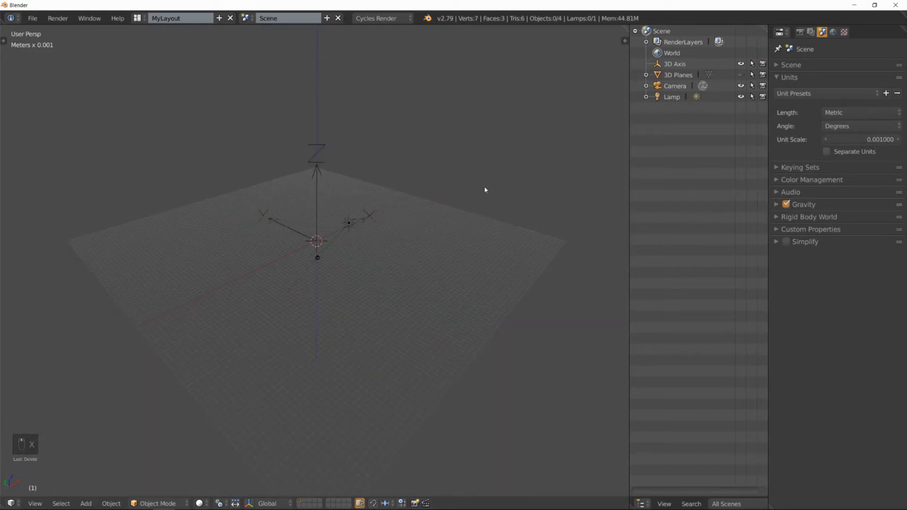
Hide the 3D Axis object and add a monkey head mesh, framed in the viewport
click(741, 64)
mouse_move(354, 212)
middle_down()
mouse_move(338, 228)
mouse_move(358, 227)
mouse_move(357, 253)
mouse_move(367, 215)
mouse_move(344, 217)
mouse_move(364, 222)
middle_up()
key(shift+a)
mouse_move(358, 236)
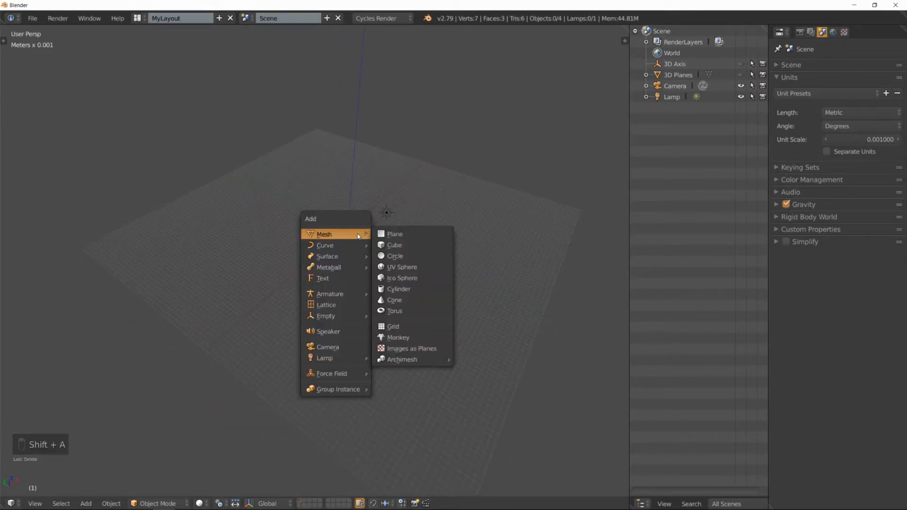
click(415, 337)
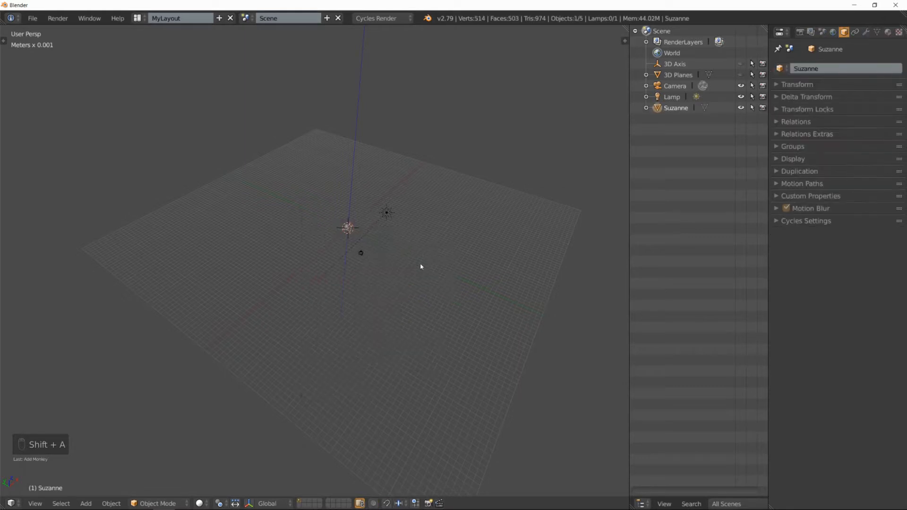
key(KP_Decimal)
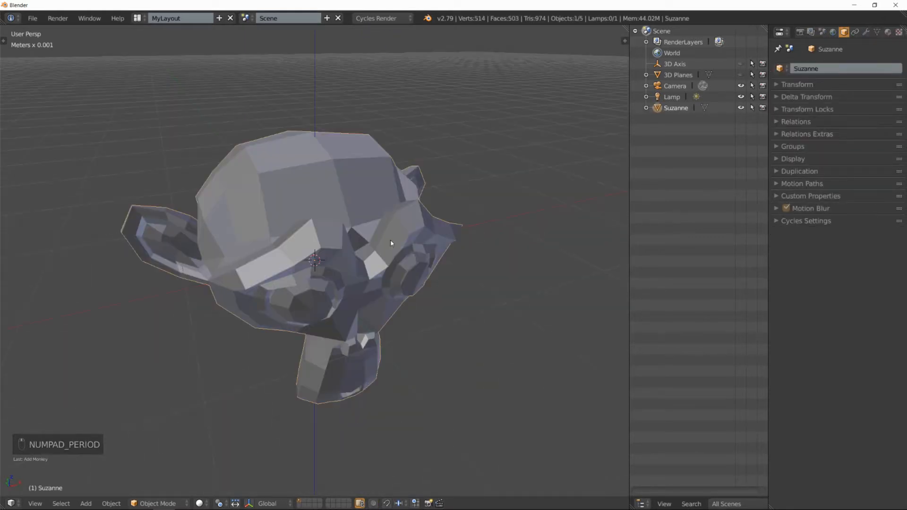
scroll(391, 243, down, 4)
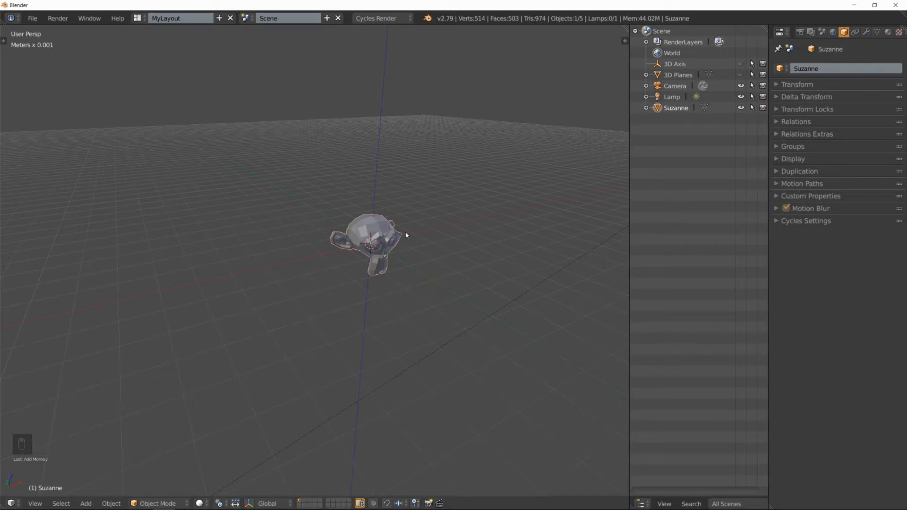
Switch the viewport to quad view and orbit the perspective pane around the monkey head
key(ctrl+alt+q)
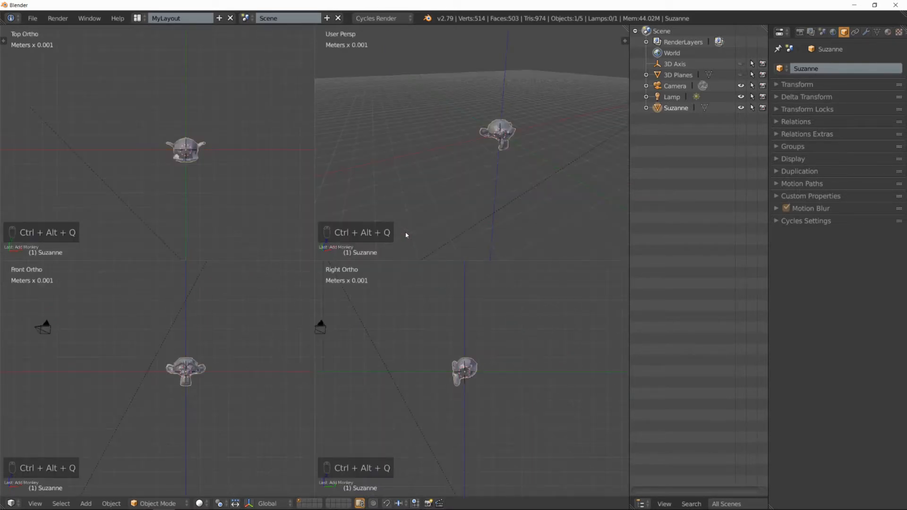
middle_drag(492, 162, 428, 160)
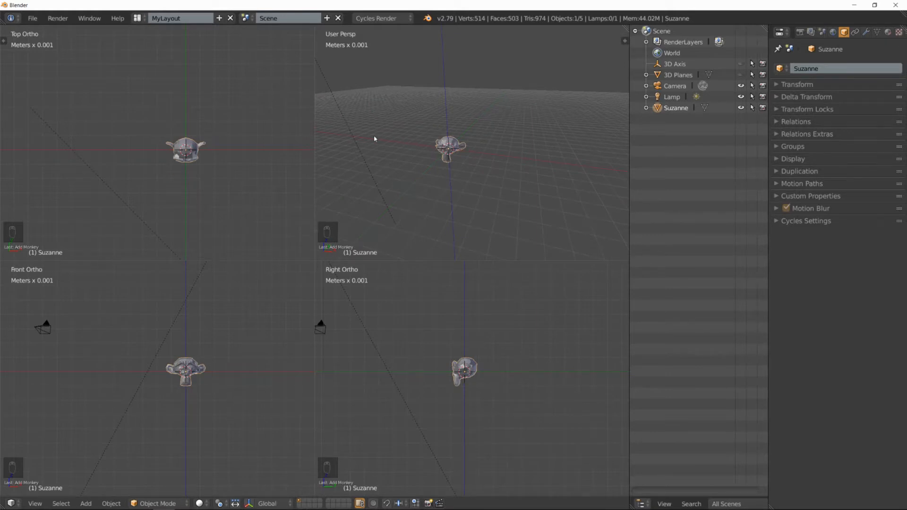
mouse_move(466, 168)
middle_down()
mouse_move(449, 166)
mouse_move(471, 168)
middle_up()
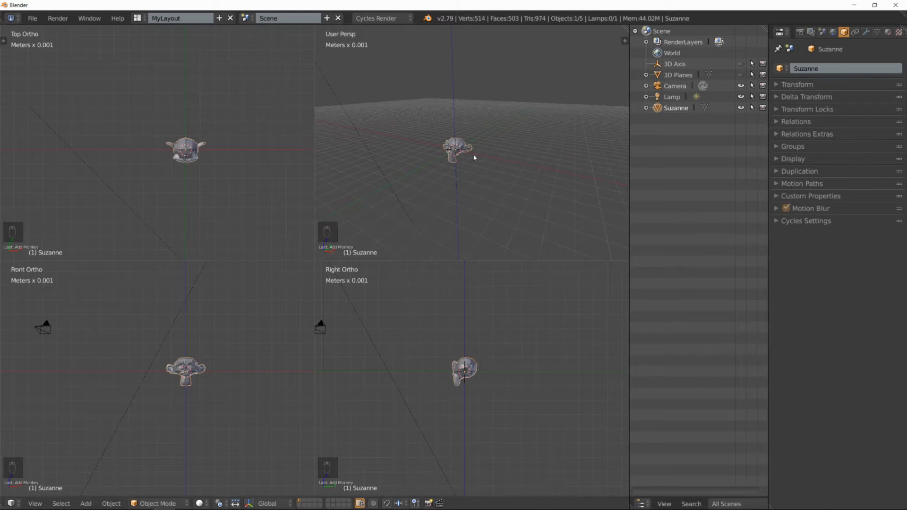
middle_drag(453, 139, 340, 174)
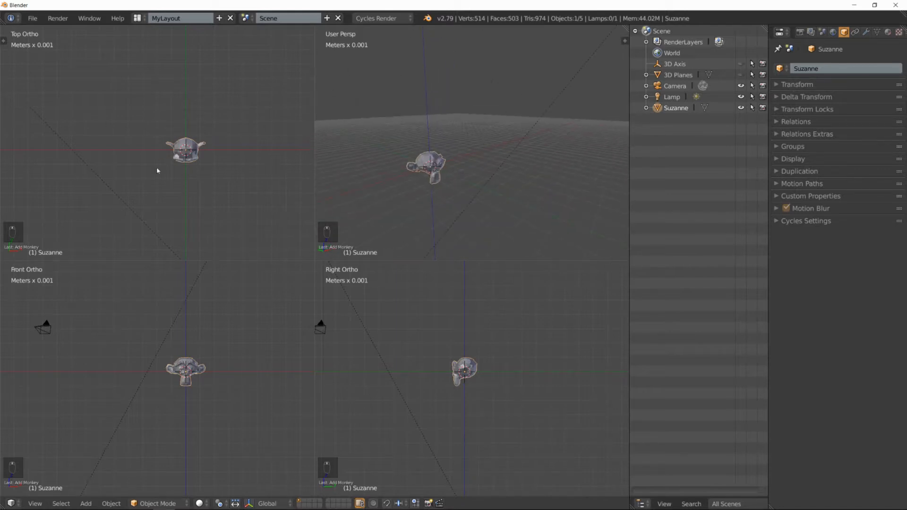
Try moving the monkey head freely in the top view and then in the front view
scroll(193, 145, up, 4)
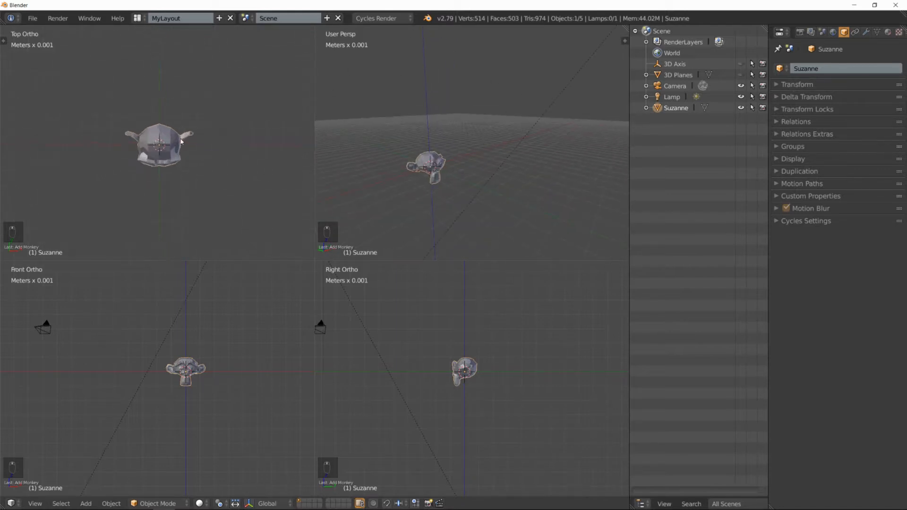
scroll(189, 147, down, 4)
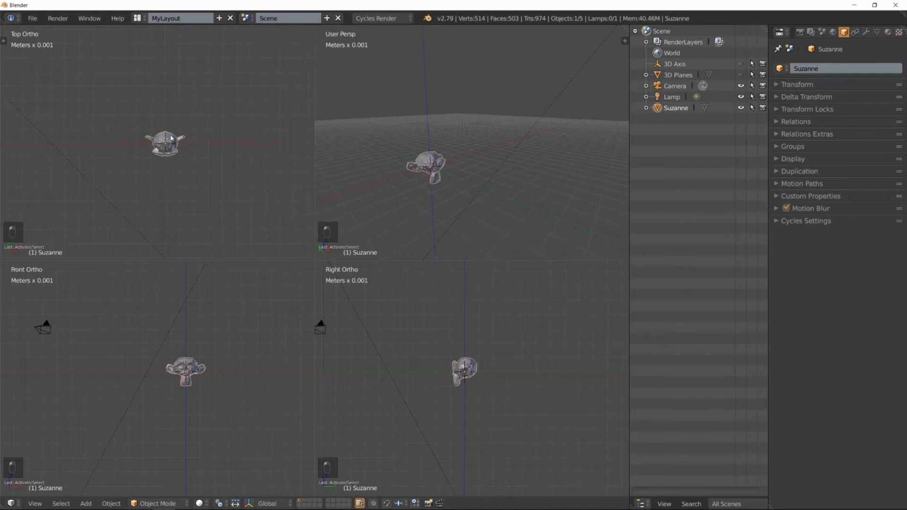
key(g)
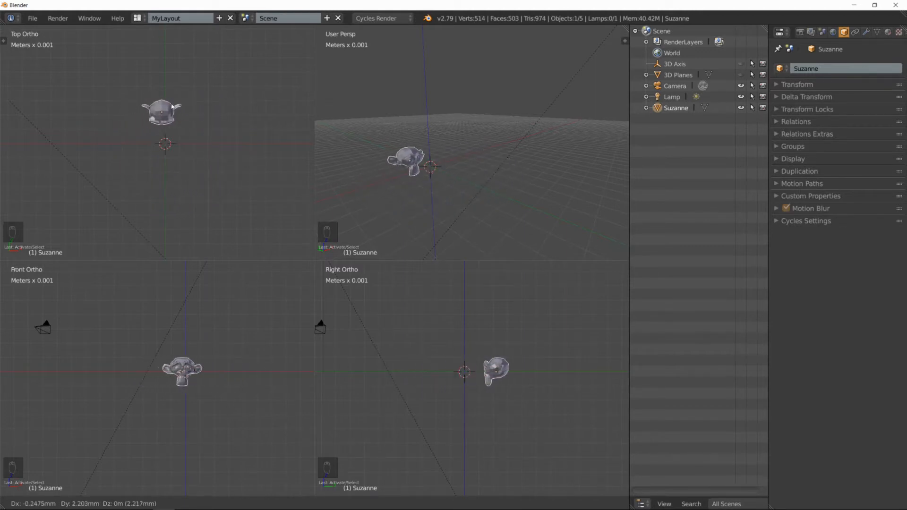
right_click(185, 165)
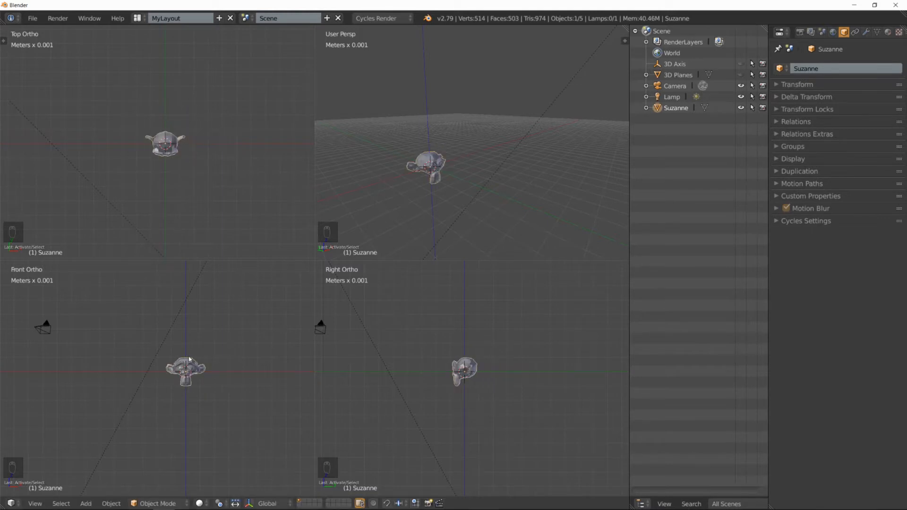
key(g)
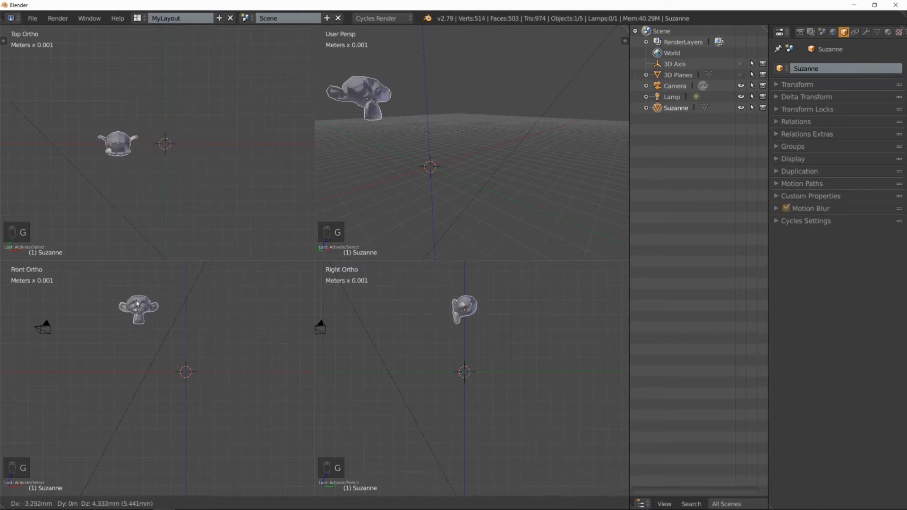
right_click(198, 337)
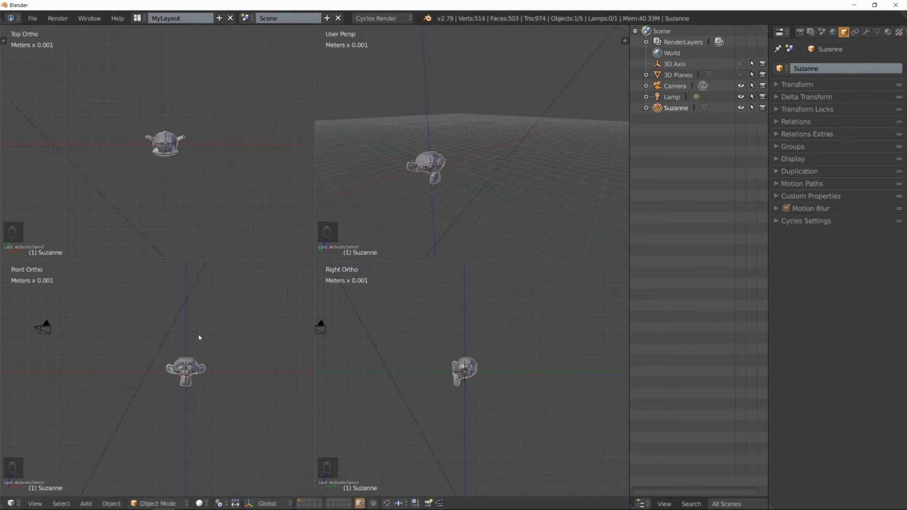
Leave quad view and rotate the monkey head -45° about the global X axis
key(ctrl+alt+q)
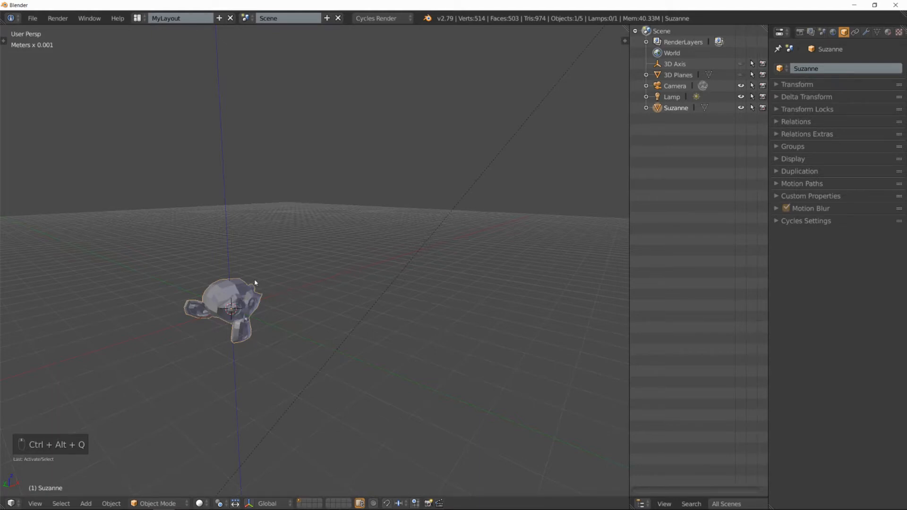
shift+middle_drag(255, 283, 324, 245)
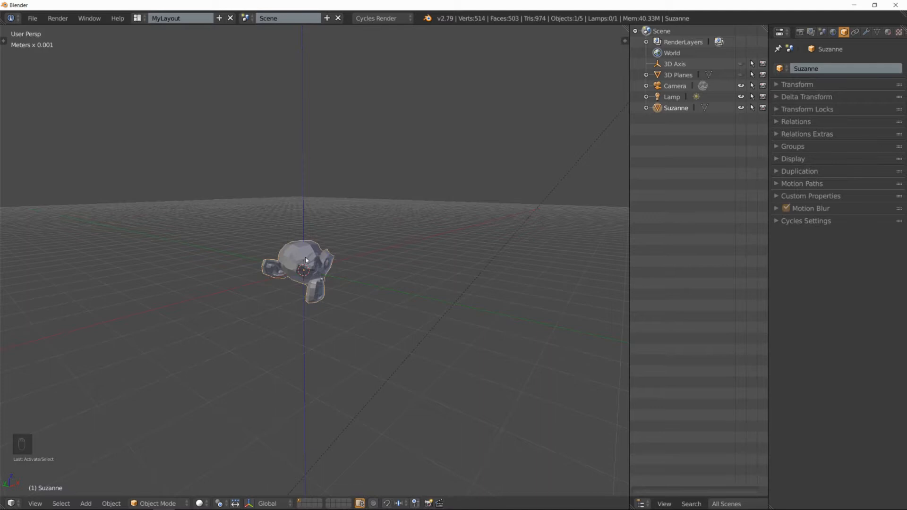
text(rx)
text(-45)
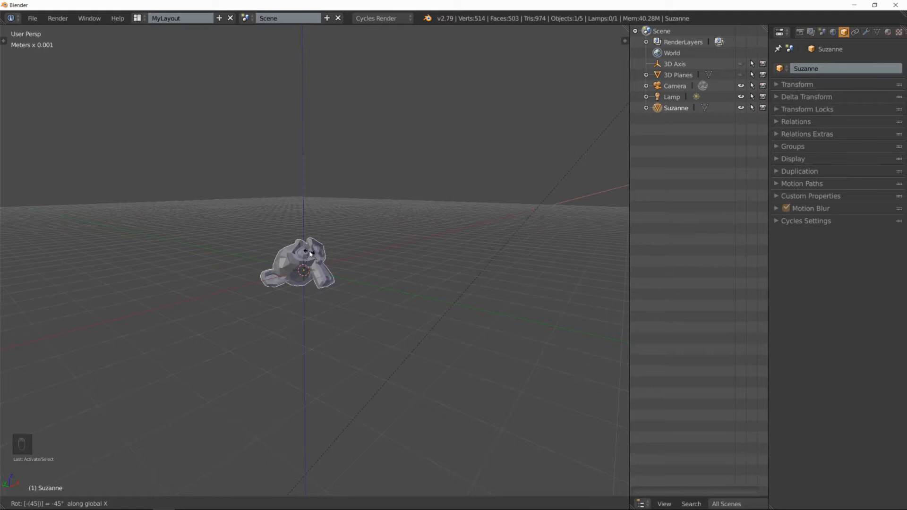
key(Return)
Try moving the tilted monkey head along the global Y axis, then along its own local Y axis
middle_drag(310, 254, 365, 259)
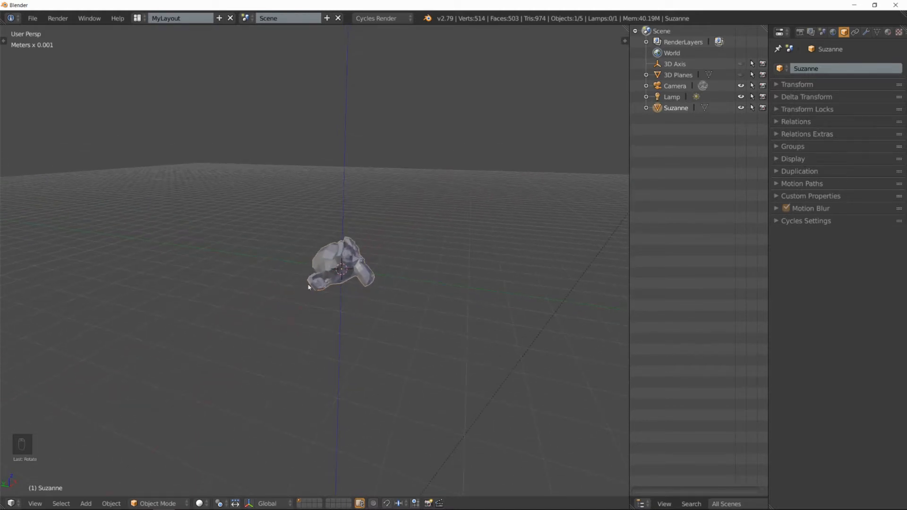
middle_drag(429, 227, 395, 249)
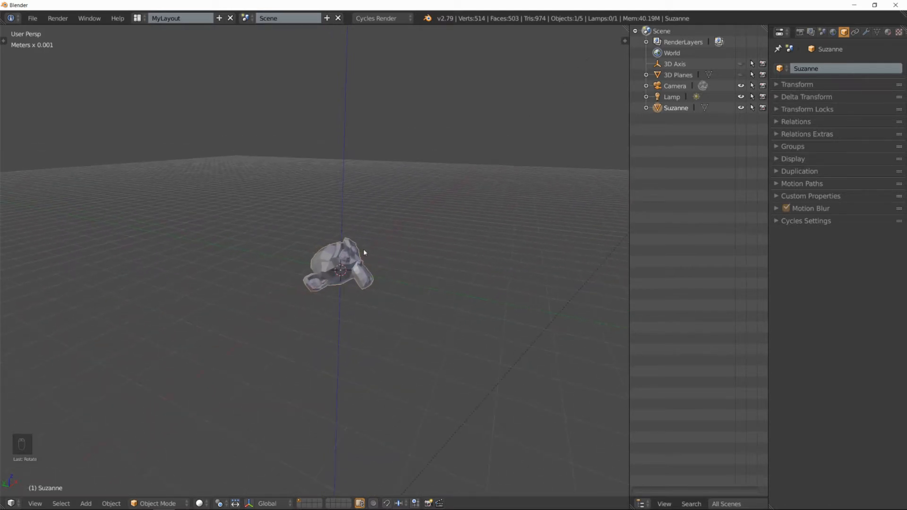
key(g)
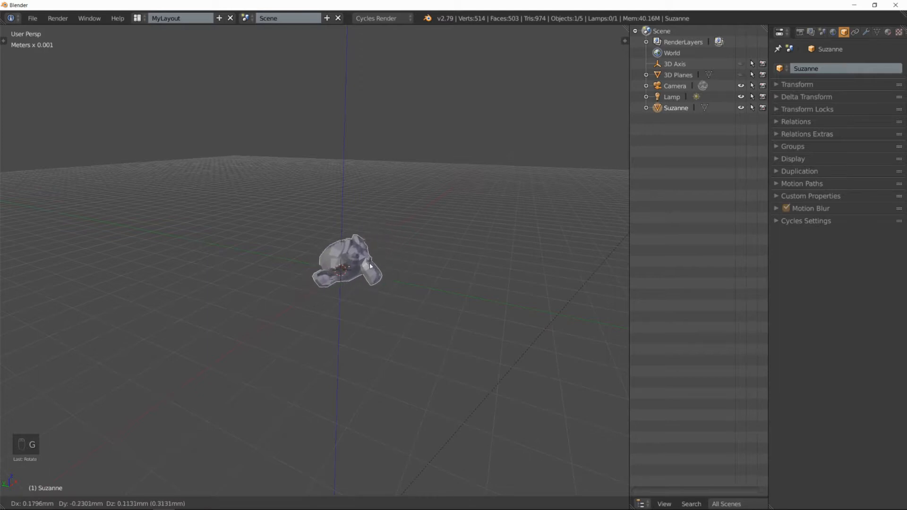
key(y)
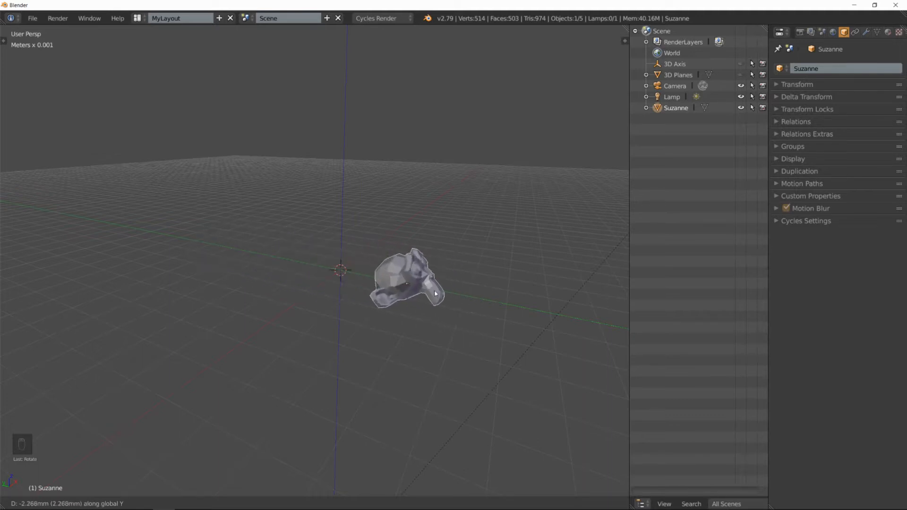
key(y)
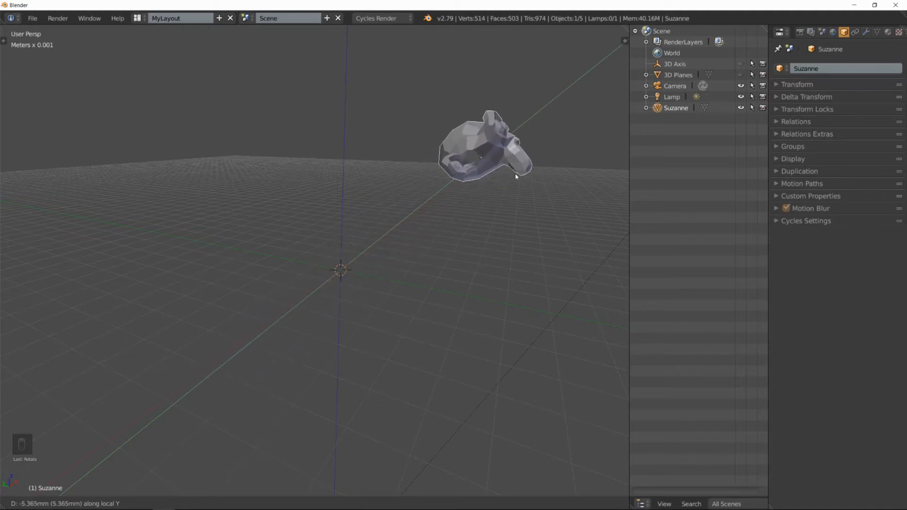
key(Escape)
middle_drag(407, 273, 386, 273)
key(g)
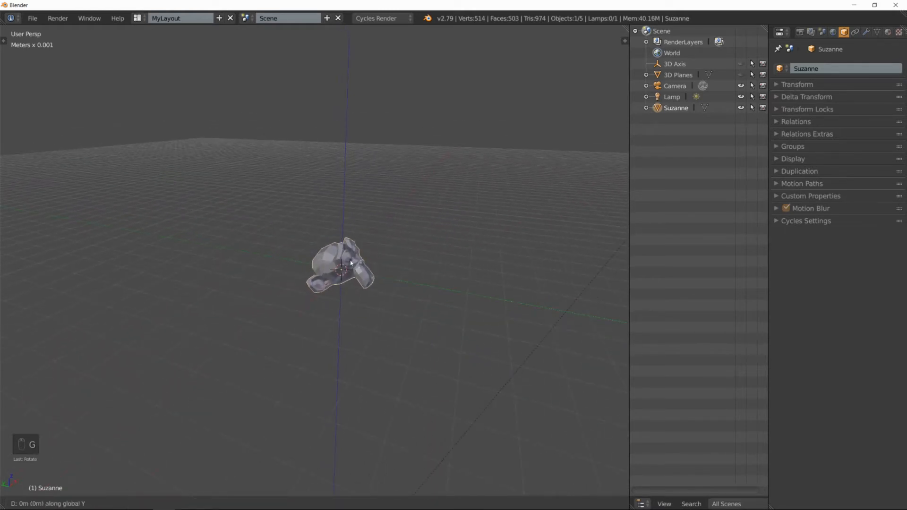
key(y)
key(y)
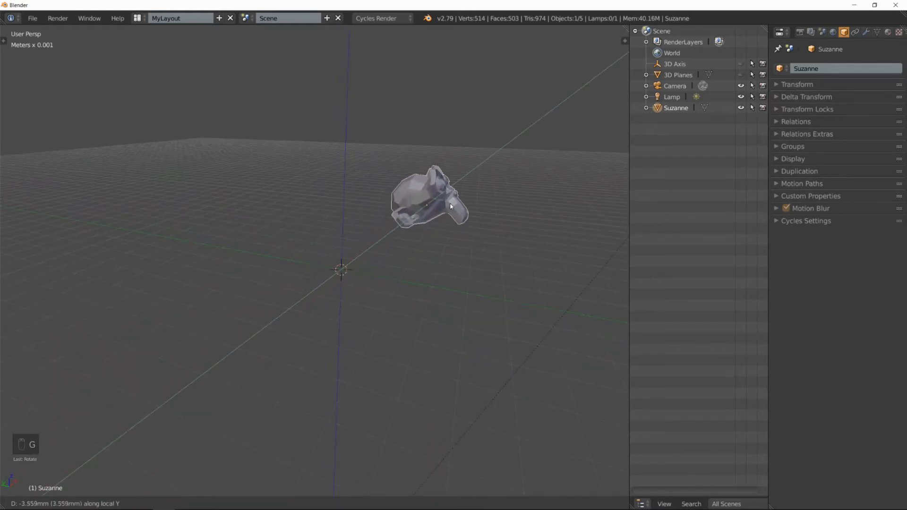
click(349, 282)
Delete the monkey head from the scene
middle_drag(475, 205, 407, 265)
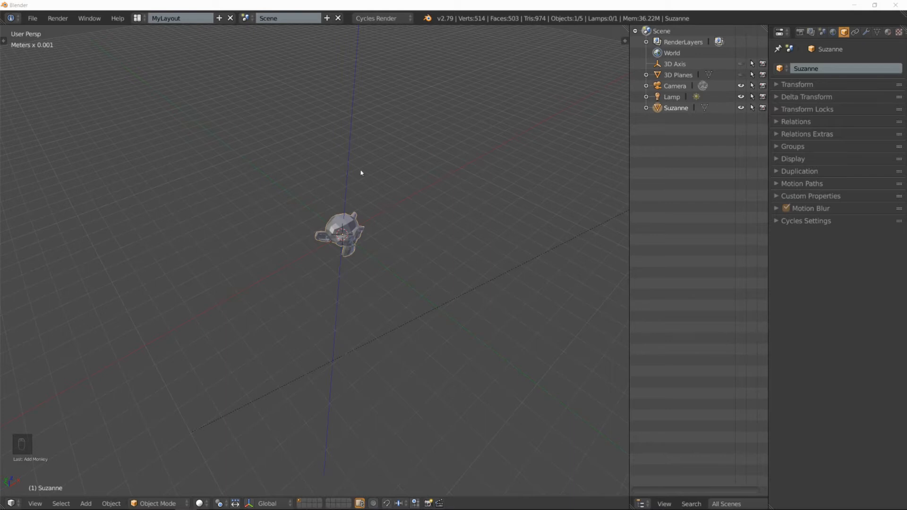
middle_drag(429, 208, 411, 190)
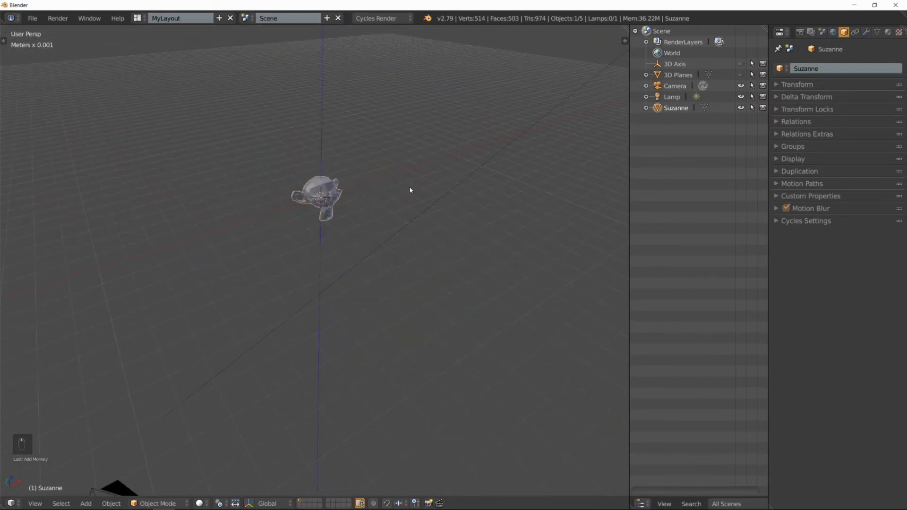
key(x)
click(340, 183)
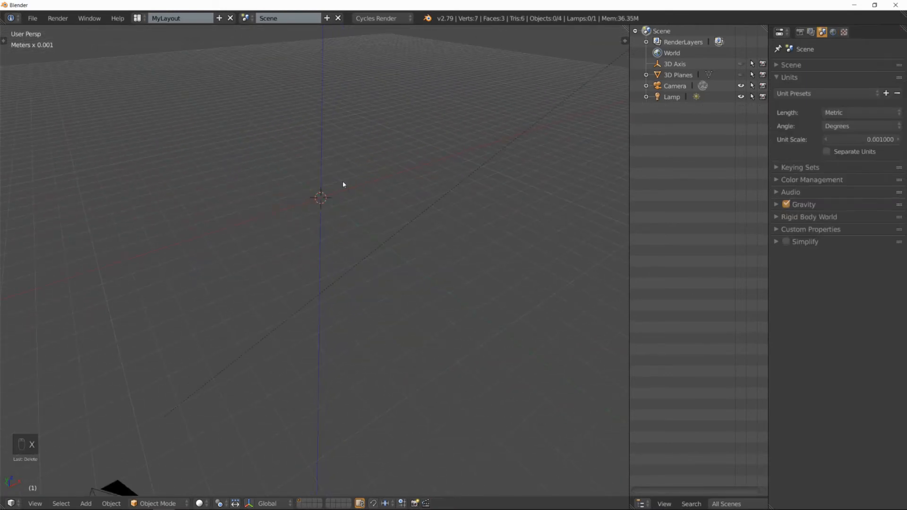
Add a plane mesh and show it whole in an orthographic top view
key(shift+a)
mouse_move(343, 184)
click(378, 182)
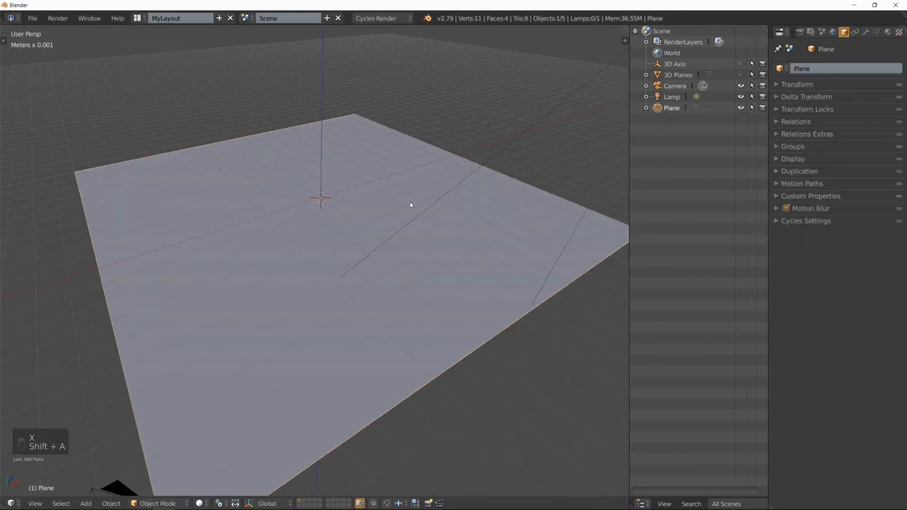
scroll(409, 201, down, 3)
key(KP_7)
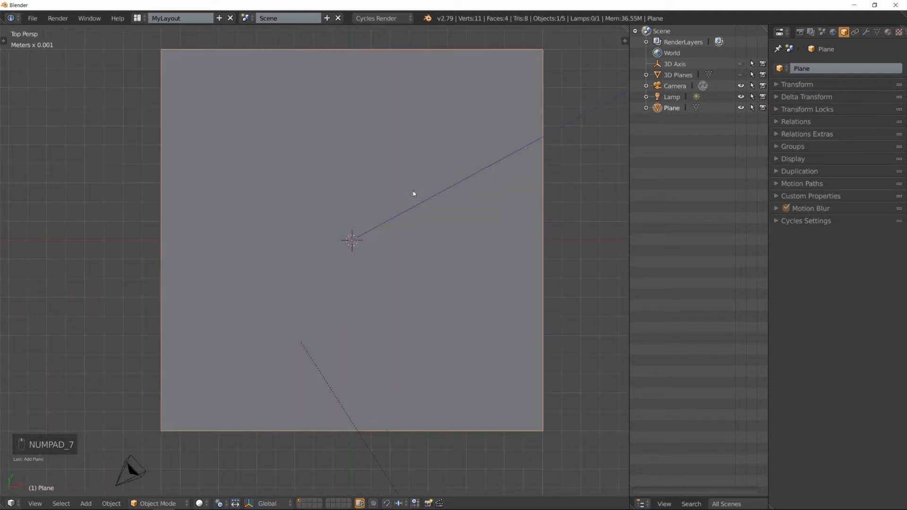
key(KP_5)
shift+middle_drag(415, 197, 387, 215)
scroll(388, 233, down, 3)
scroll(388, 215, up, 1)
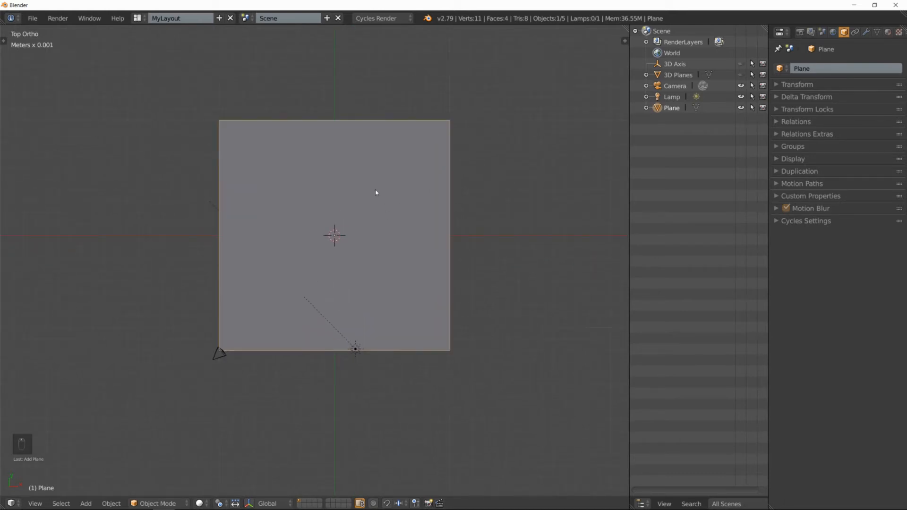
Set the snap element to Increment and move the plane in grid steps until its lower-right corner sits on the origin
click(399, 504)
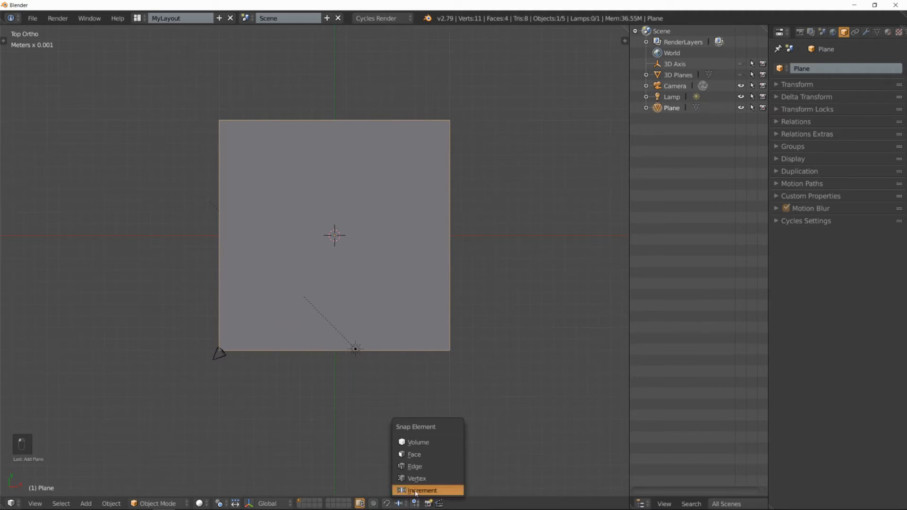
click(415, 492)
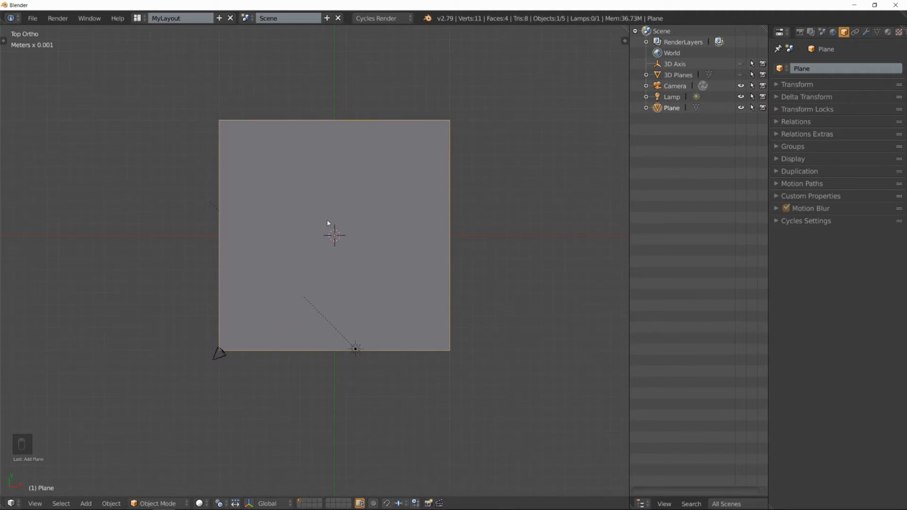
scroll(334, 200, down, 2)
shift+middle_drag(334, 200, 348, 211)
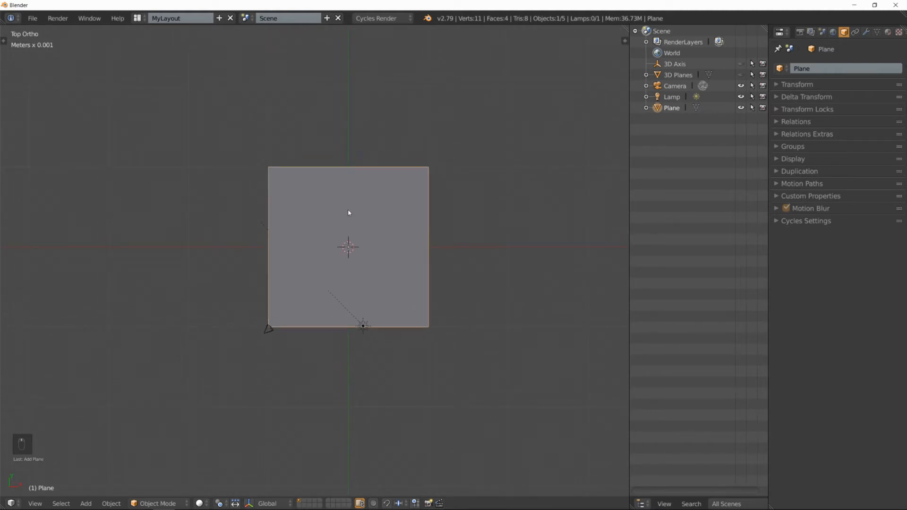
key(g)
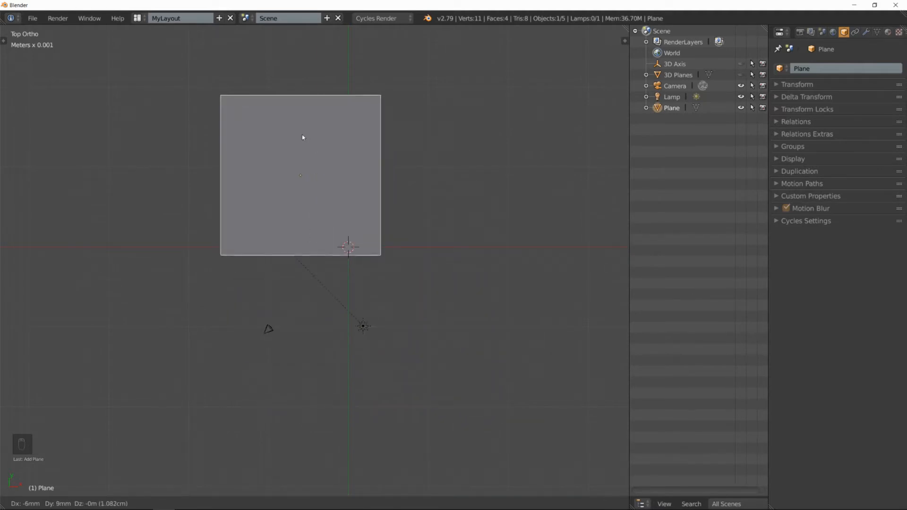
click(269, 131)
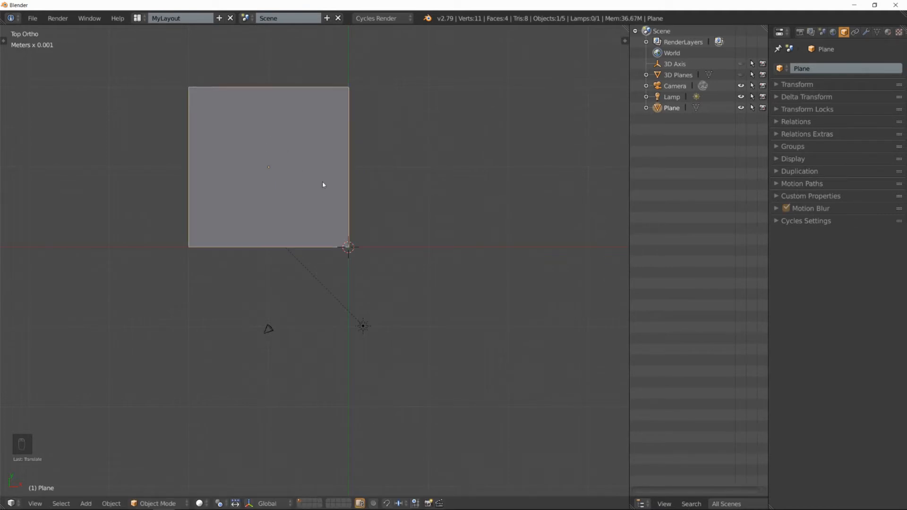
Delete the plane and return to a low perspective view centred on the origin
scroll(310, 161, up, 3)
scroll(309, 161, down, 5)
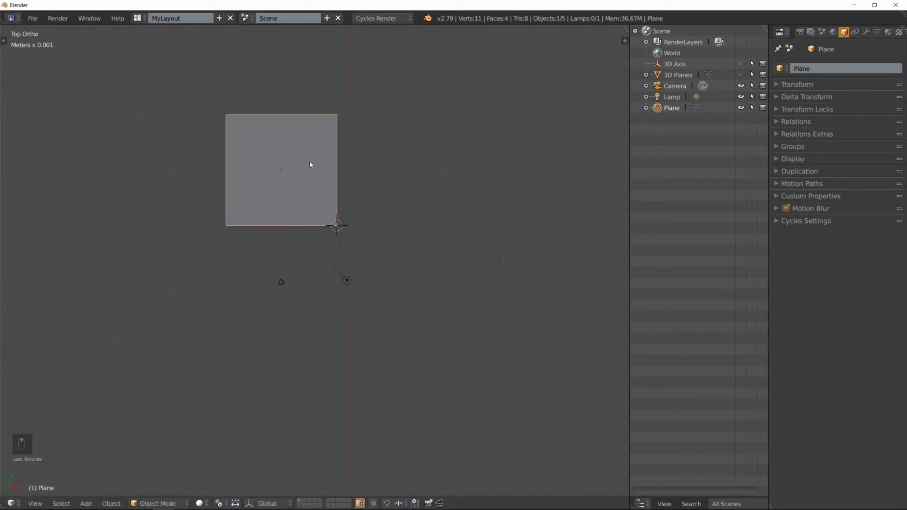
scroll(310, 160, down, 4)
shift+middle_drag(310, 160, 328, 246)
scroll(328, 247, up, 4)
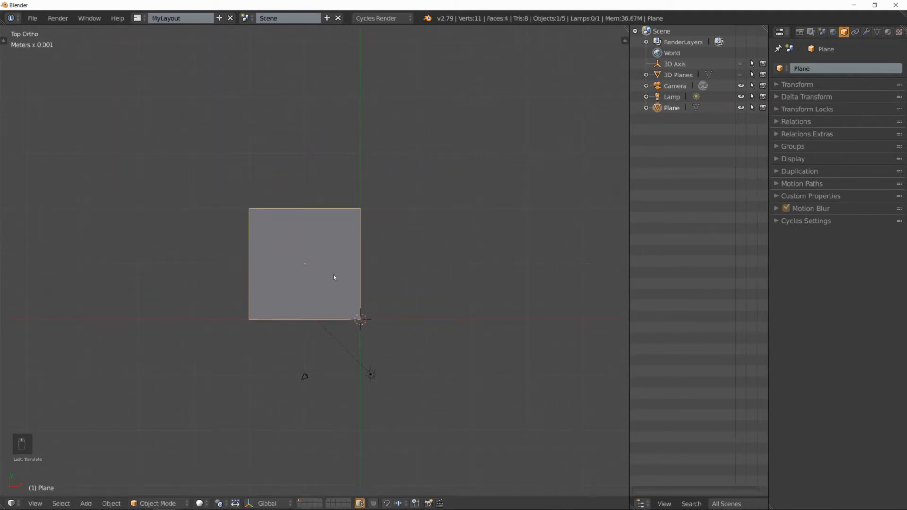
middle_drag(333, 274, 345, 252)
key(KP_5)
key(x)
click(345, 253)
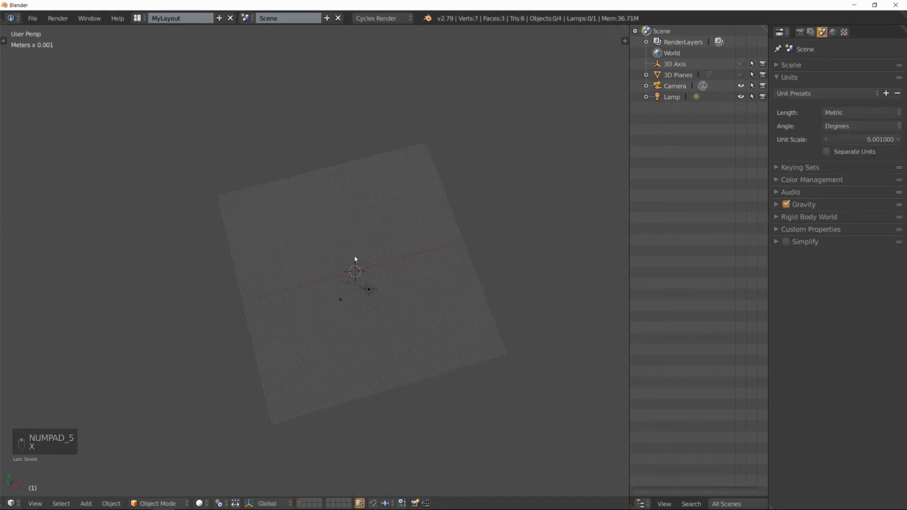
key(KP_5)
middle_drag(342, 291, 368, 245)
key(KP_5)
scroll(350, 246, up, 5)
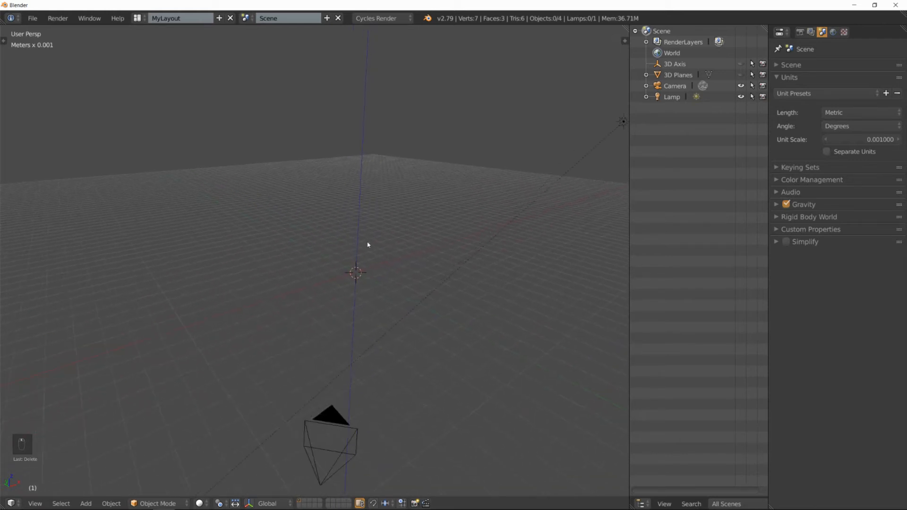
Create a new screen layout from the current one and name it 00-Blocking
click(219, 18)
click(197, 15)
text(00)
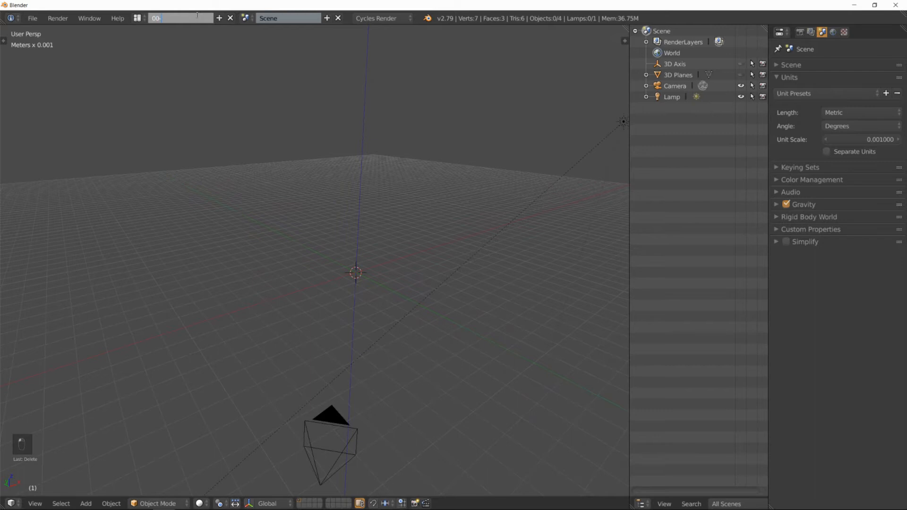
text(-Blocking)
key(Return)
key(KP_0)
Split the Properties editor into two stacked areas and change the upper one to a Text Editor
drag(903, 29, 897, 166)
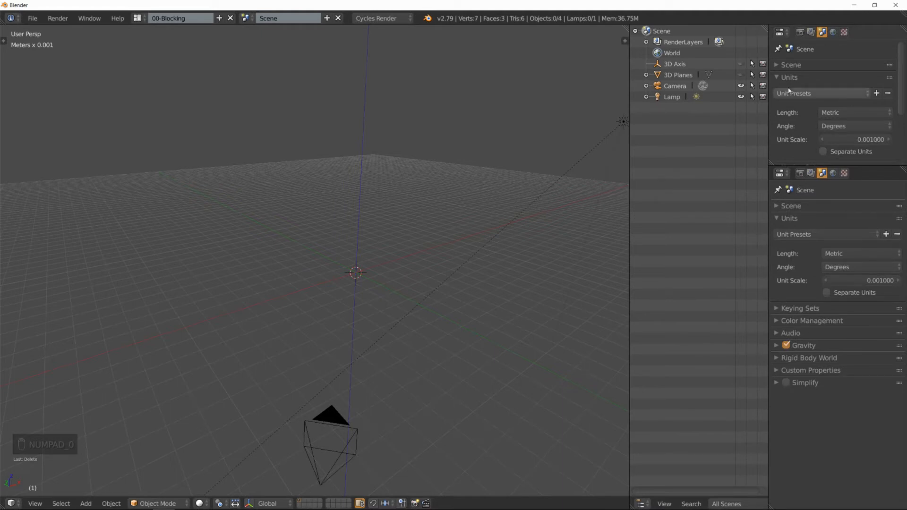
click(780, 32)
click(804, 162)
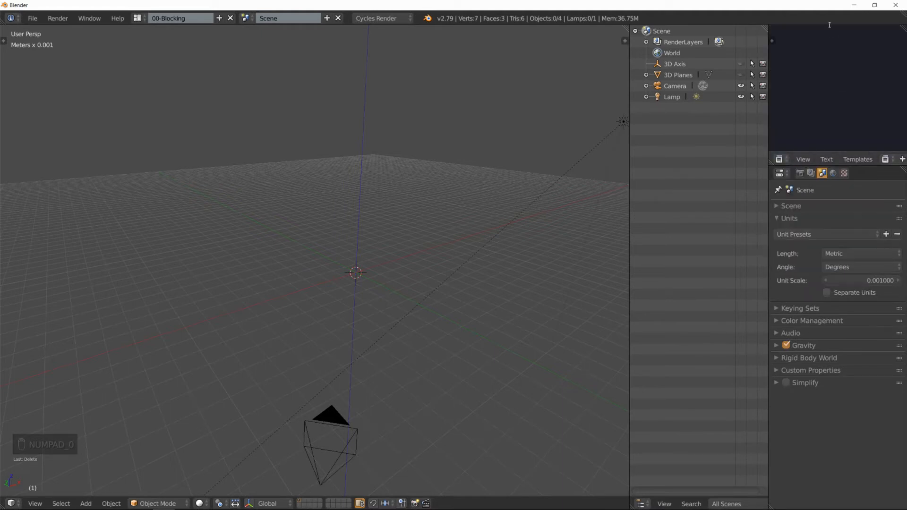
scroll(845, 159, down, 5)
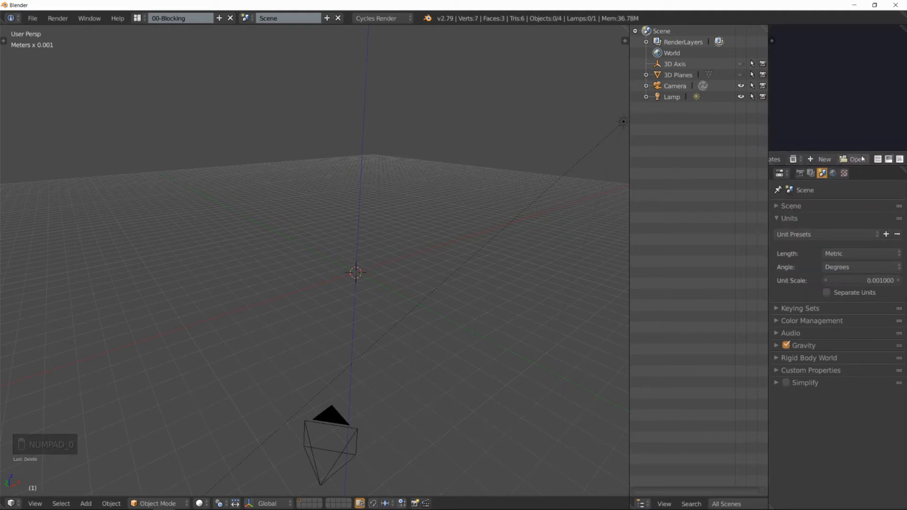
Create a new text block and write an "A4 paper:" note with Length: 297mm and Width: 210mm on indented lines
click(822, 160)
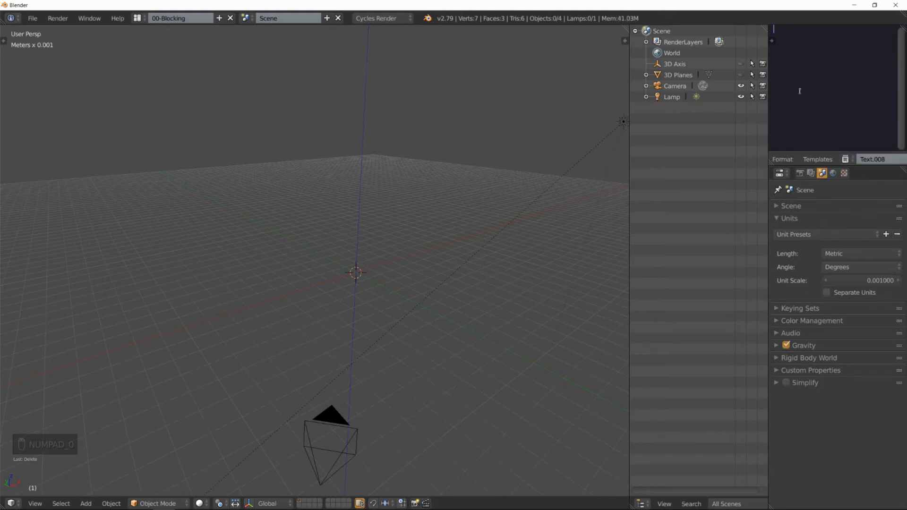
text(A4 p)
text(aper:     )
text(Length)
text(: 297mm)
key(Return)
text(Width: 210mm)
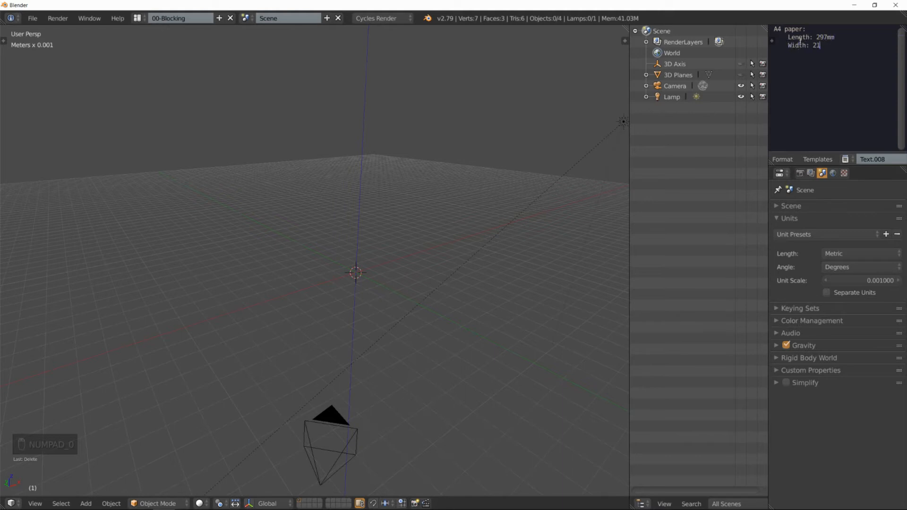
Add a separate "Cells:" entry below the paper note with the indented line "side: 10cm"
key(Return)
key(BackSpace)
text(Cells:)
key(Return)
text(side: 10cm)
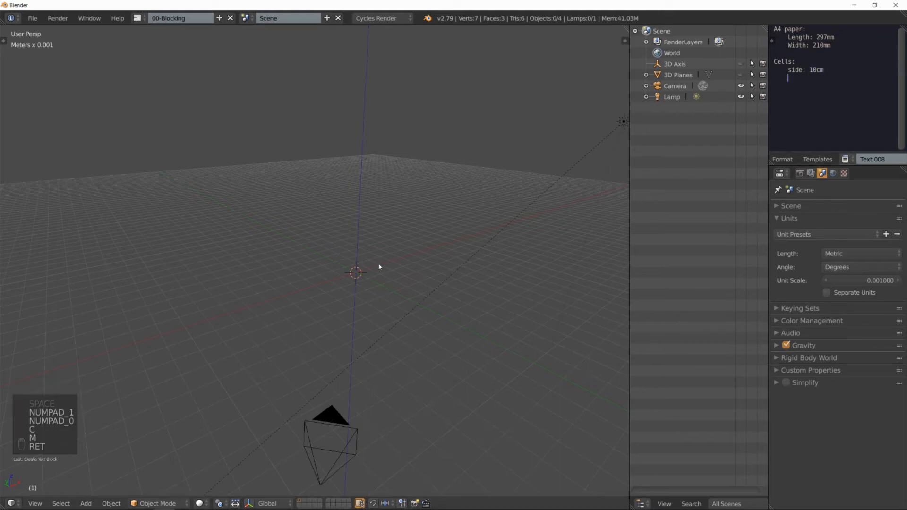
Switch to the browser, examine the quest map on page 39 of rulebook-black-plague.pdf, and return to Blender
scroll(388, 259, down, 3)
scroll(405, 246, up, 2)
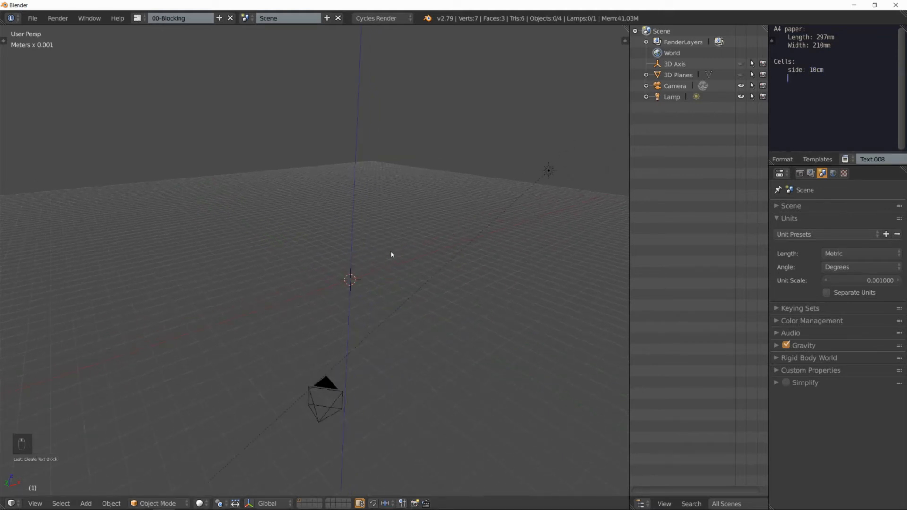
middle_drag(391, 253, 389, 258)
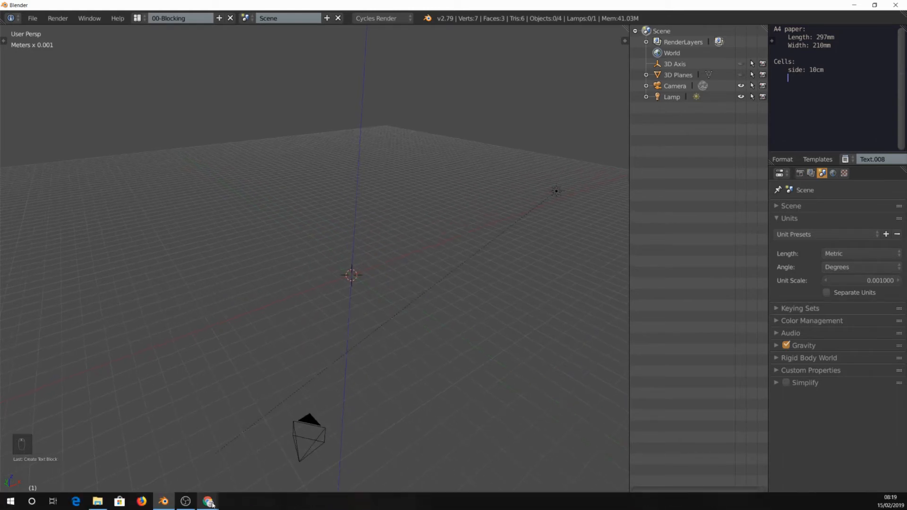
mouse_move(212, 505)
click(255, 461)
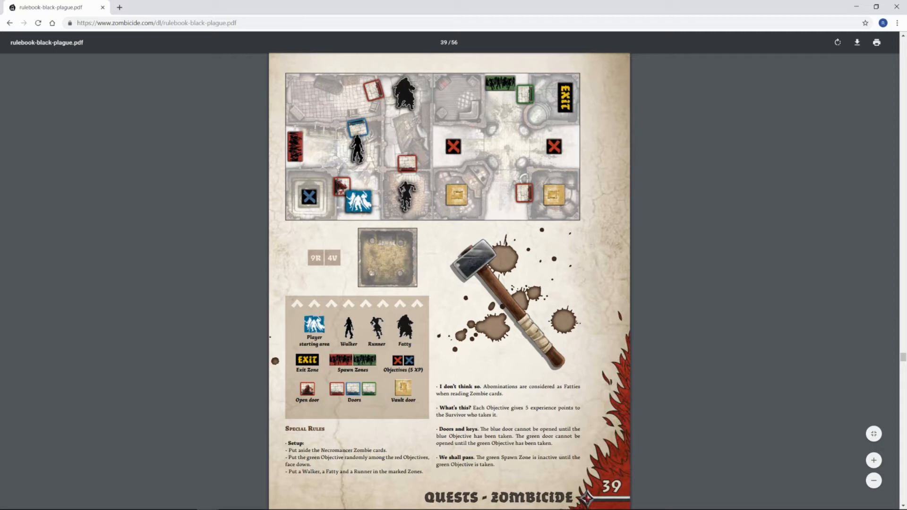
click(163, 501)
Add a mesh plane at the origin
middle_drag(356, 251, 376, 223)
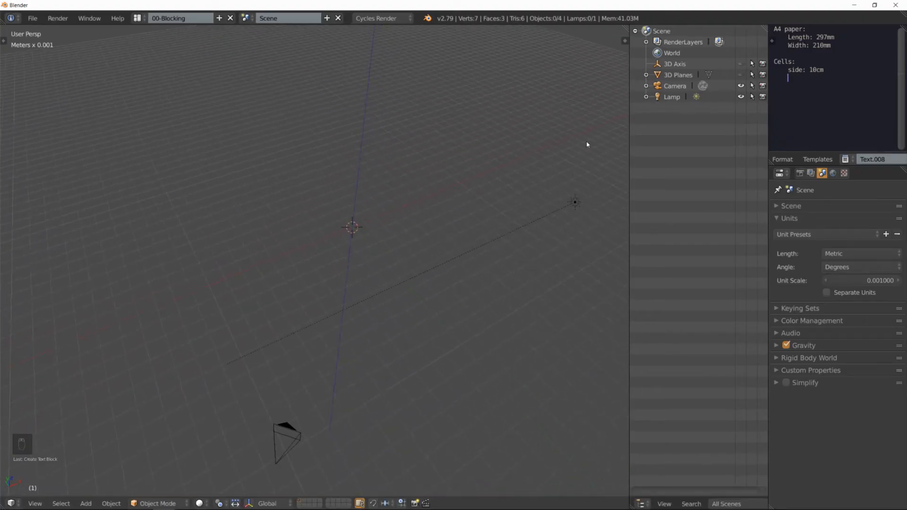
key(shift+a)
mouse_move(370, 230)
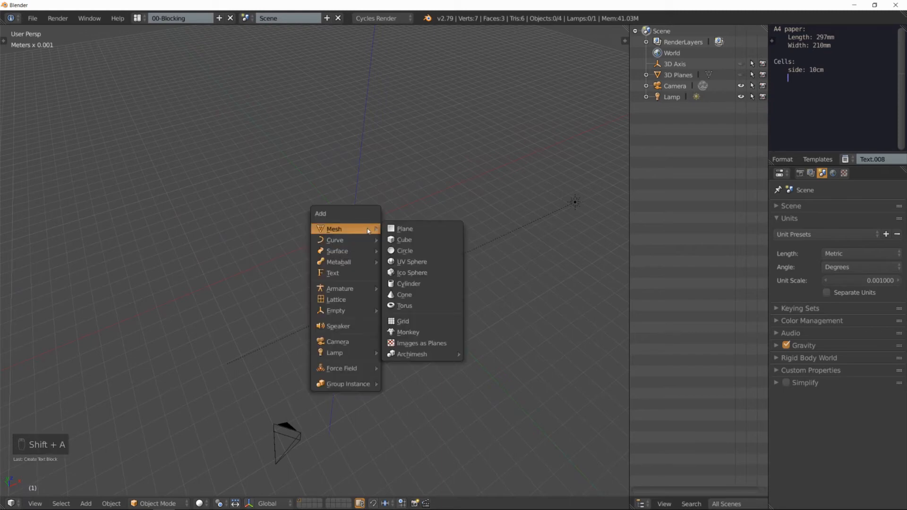
click(435, 229)
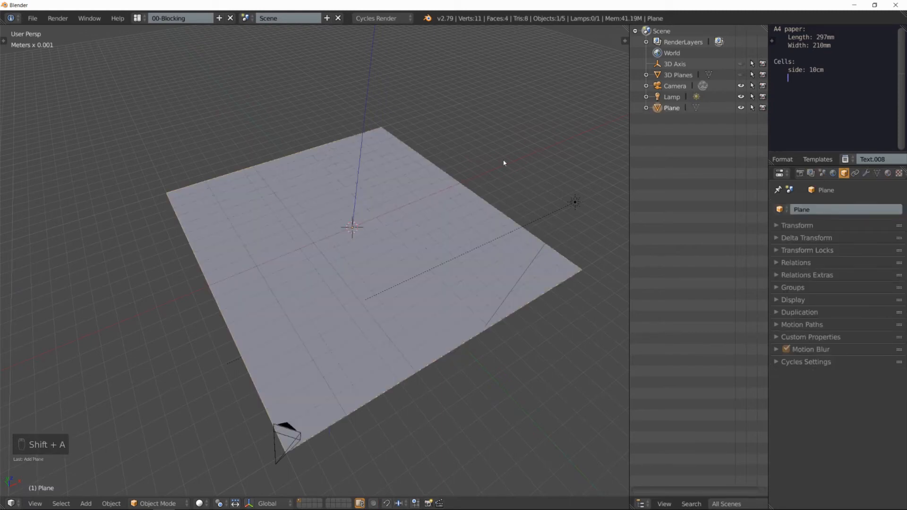
Show the plane's transform properties and set its Y dimension to the 297mm length copied from the notes
key(n)
middle_drag(418, 198, 399, 178)
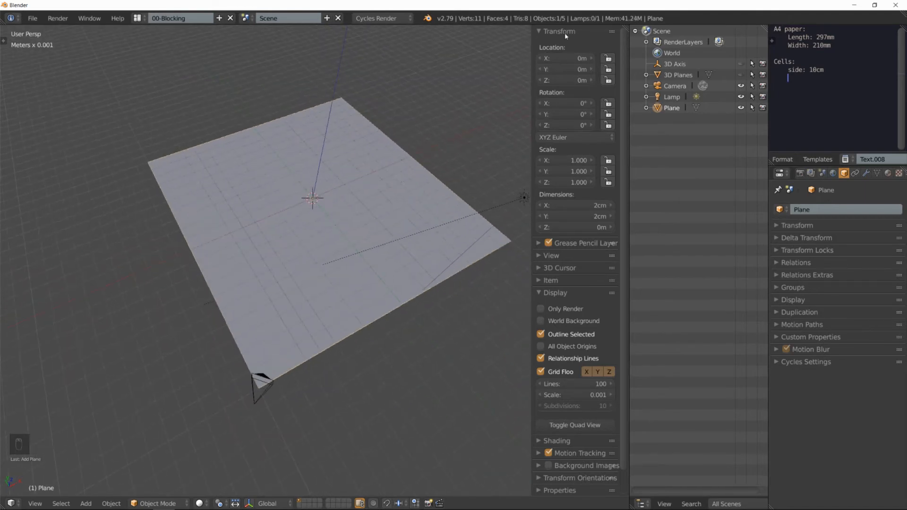
double_click(823, 37)
key(ctrl+c)
click(585, 217)
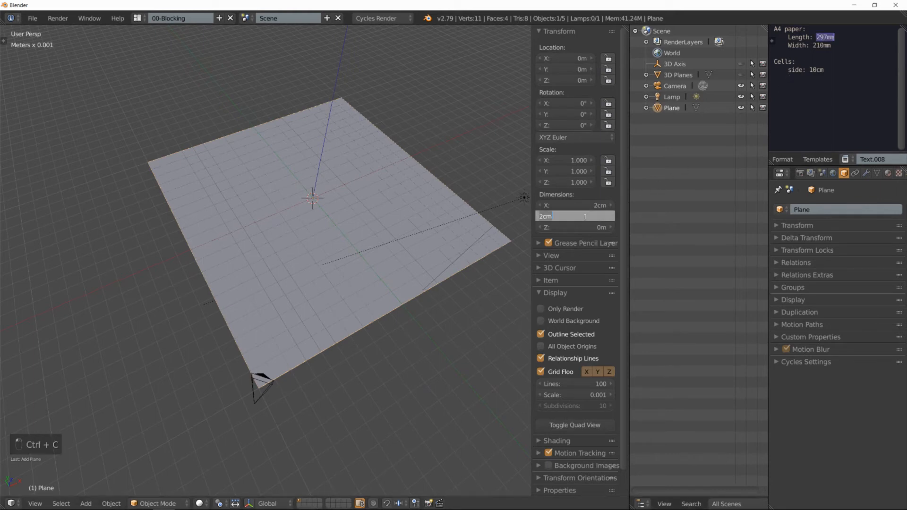
key(ctrl+v)
key(Return)
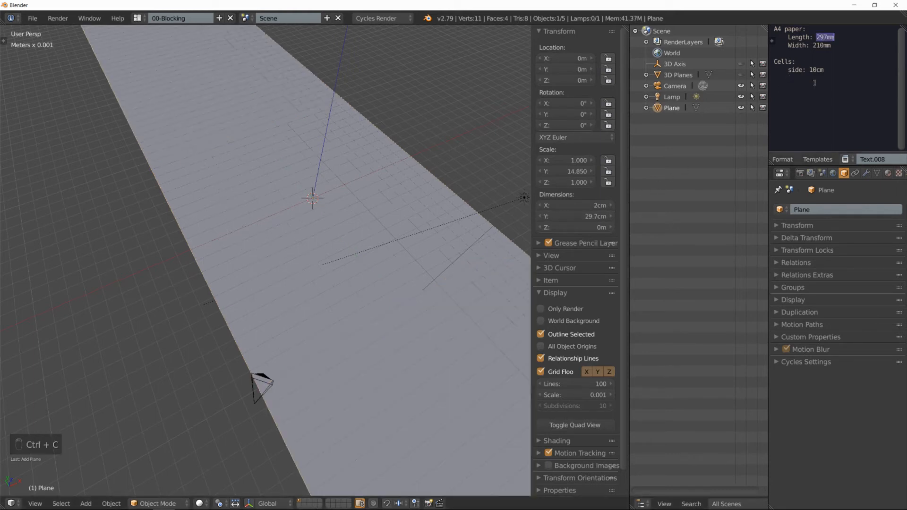
Set the plane's X dimension to the 210mm width copied from the notes
double_click(822, 46)
key(ctrl+c)
click(573, 205)
key(ctrl+v)
key(Return)
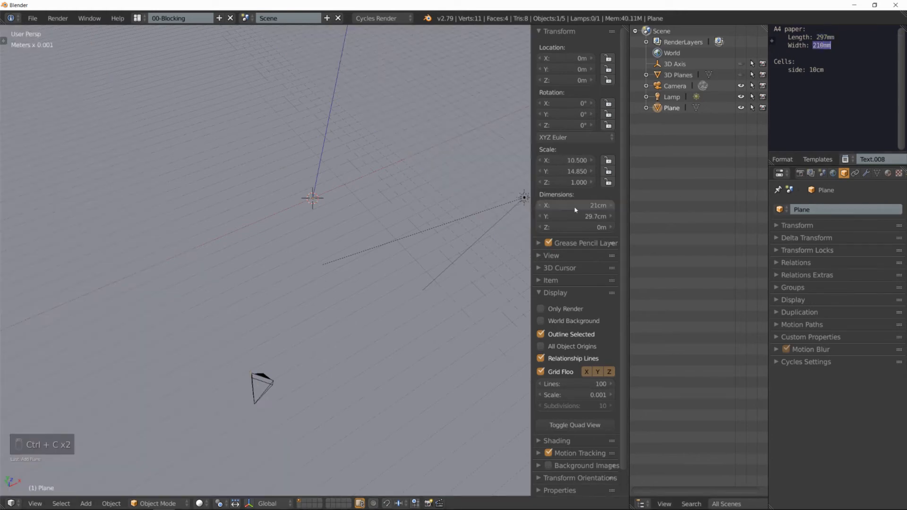
Apply the scale of the 21 × 29.7 cm plane
scroll(413, 178, down, 5)
scroll(362, 197, down, 3)
mouse_move(362, 196)
middle_down()
mouse_move(345, 186)
mouse_move(376, 194)
mouse_move(357, 243)
mouse_move(353, 215)
mouse_move(364, 227)
mouse_move(334, 235)
mouse_move(369, 243)
mouse_move(344, 234)
mouse_move(384, 226)
mouse_move(405, 186)
mouse_move(381, 190)
mouse_move(384, 205)
mouse_move(354, 197)
mouse_move(355, 212)
middle_up()
key(ctrl+a)
click(368, 178)
scroll(347, 218, up, 3)
scroll(343, 223, down, 3)
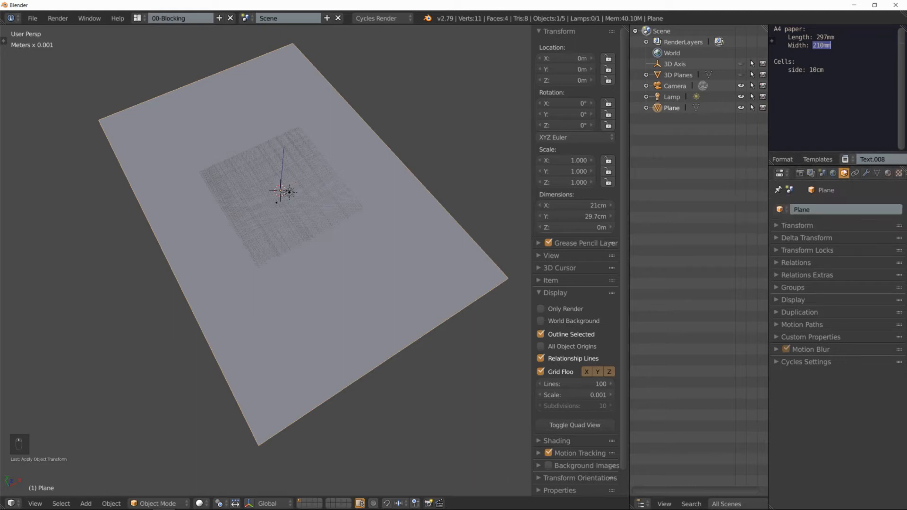
Set the paper plane's maximum draw type to Wire
click(776, 302)
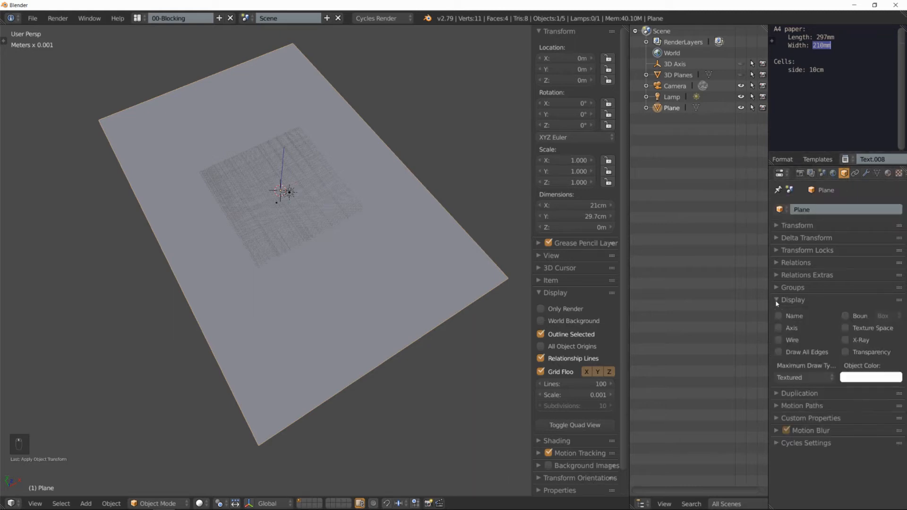
click(793, 378)
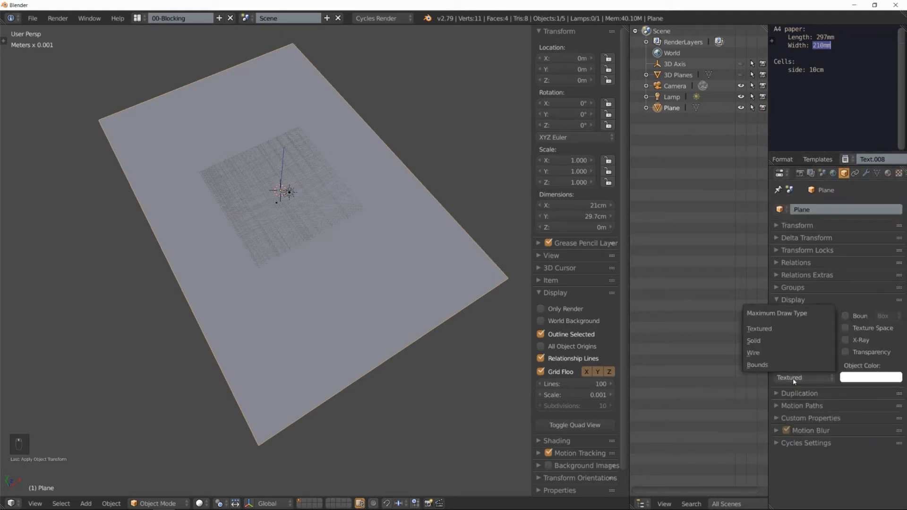
click(780, 356)
mouse_move(432, 281)
middle_down()
mouse_move(422, 238)
mouse_move(412, 252)
mouse_move(415, 233)
mouse_move(399, 255)
mouse_move(348, 259)
mouse_move(428, 263)
mouse_move(438, 252)
mouse_move(432, 229)
mouse_move(421, 238)
middle_up()
Save the current setup as the startup file
click(33, 18)
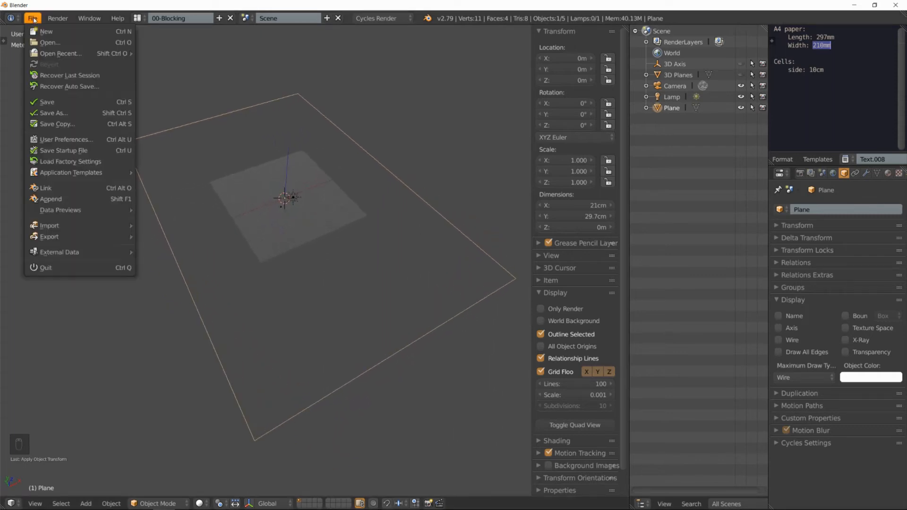
click(72, 151)
click(71, 152)
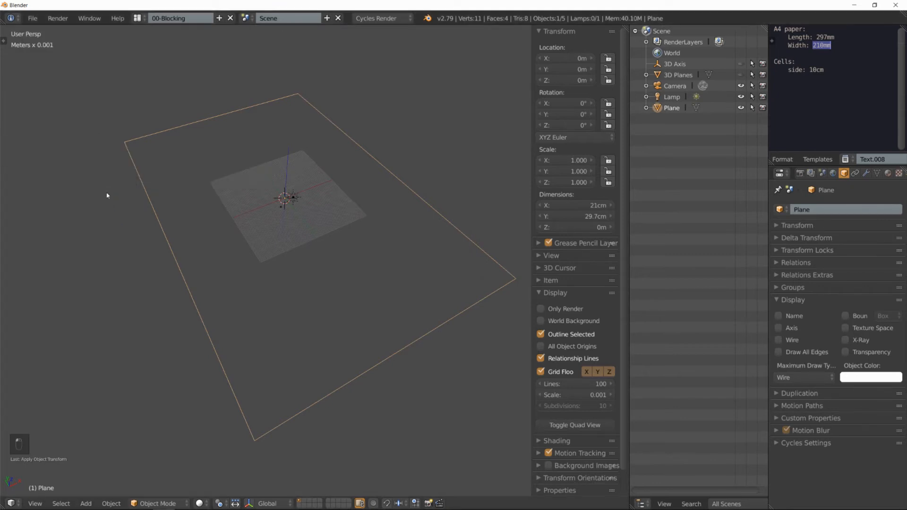
Add a second mesh plane at the origin inside the wireframe sheet
scroll(320, 201, up, 2)
middle_drag(298, 218, 319, 208)
scroll(310, 214, up, 4)
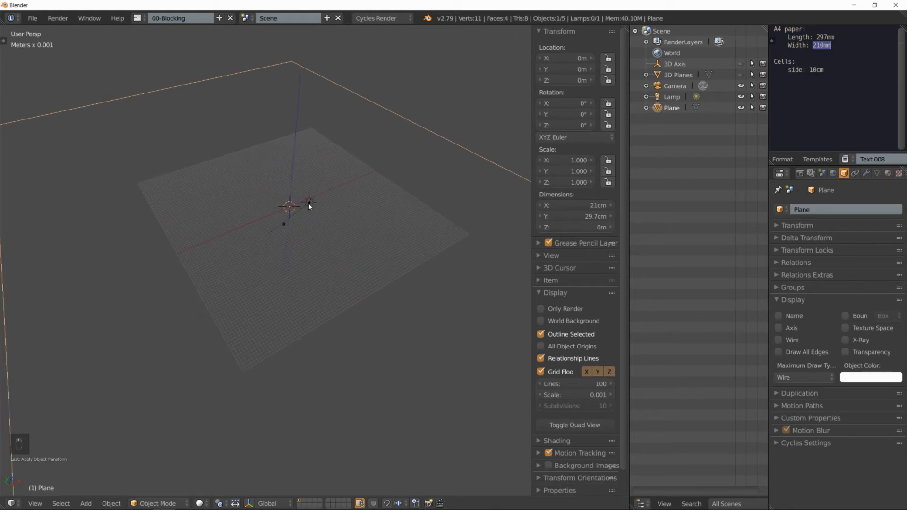
key(shift+a)
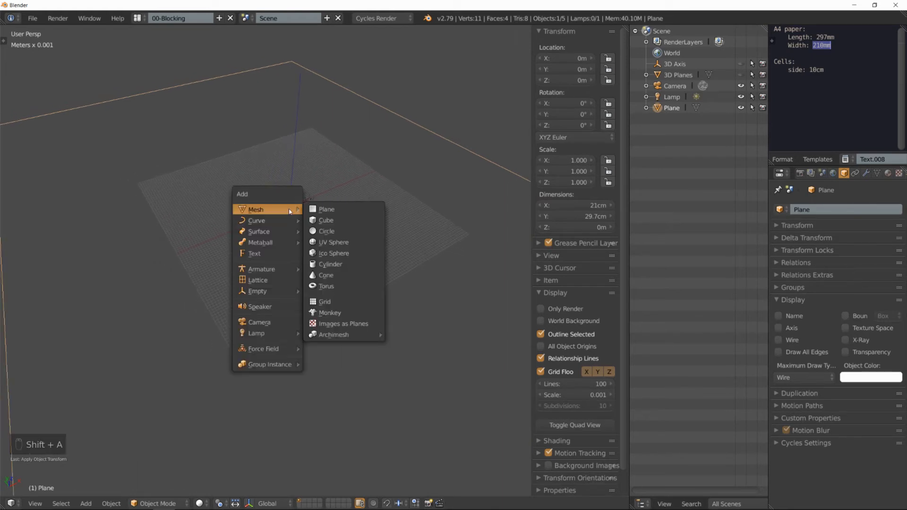
click(334, 212)
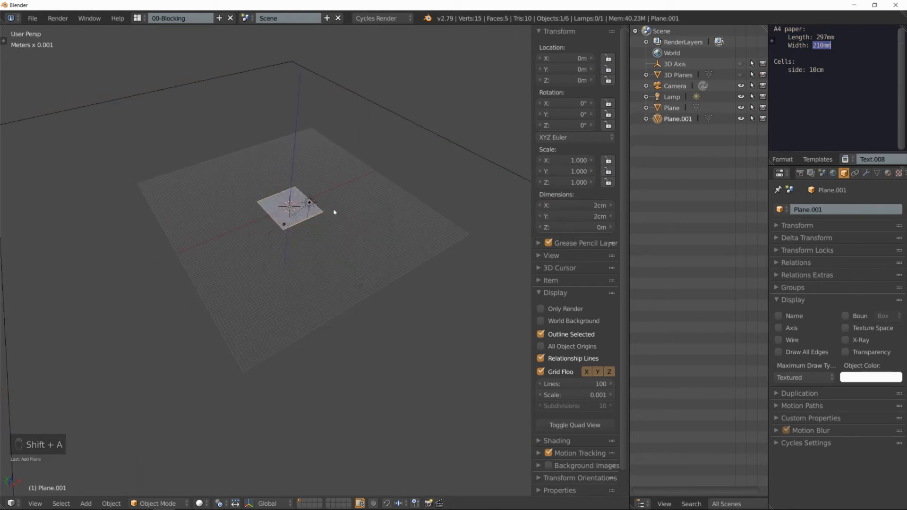
Rename the large wireframe plane as A4 Paper
double_click(671, 108)
text(A4)
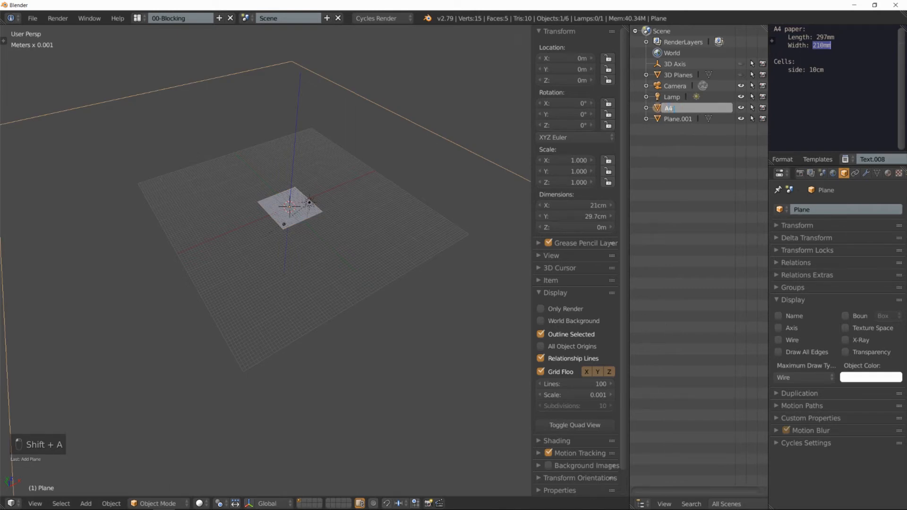
text( Paper)
key(Return)
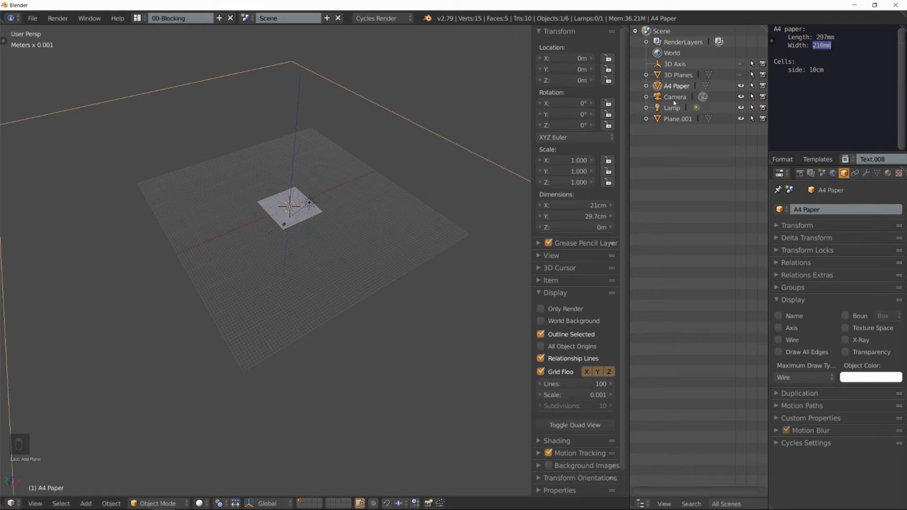
Select the small solid plane and rename it as Cell
right_click(275, 204)
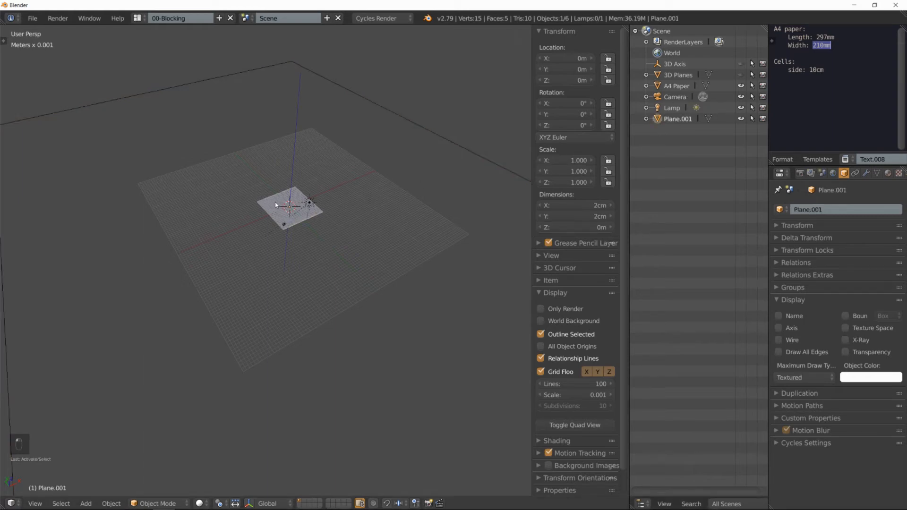
double_click(678, 119)
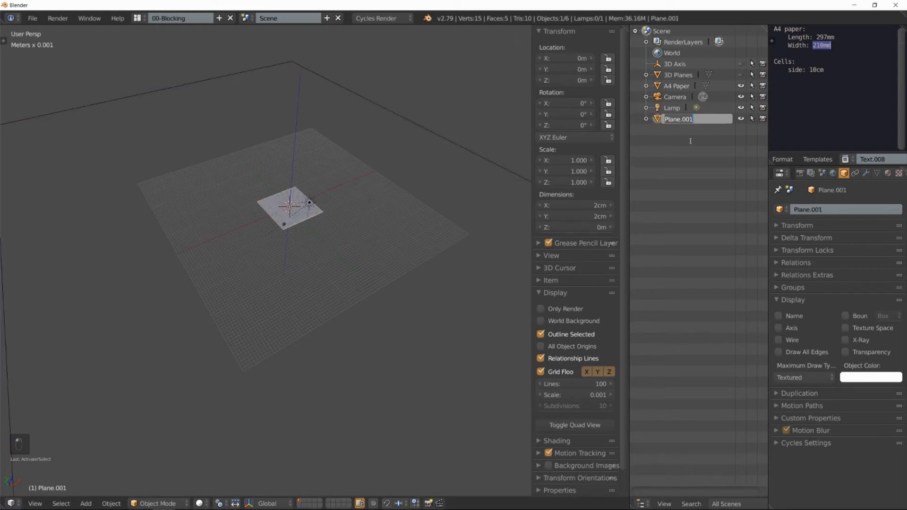
text(Cell)
key(Return)
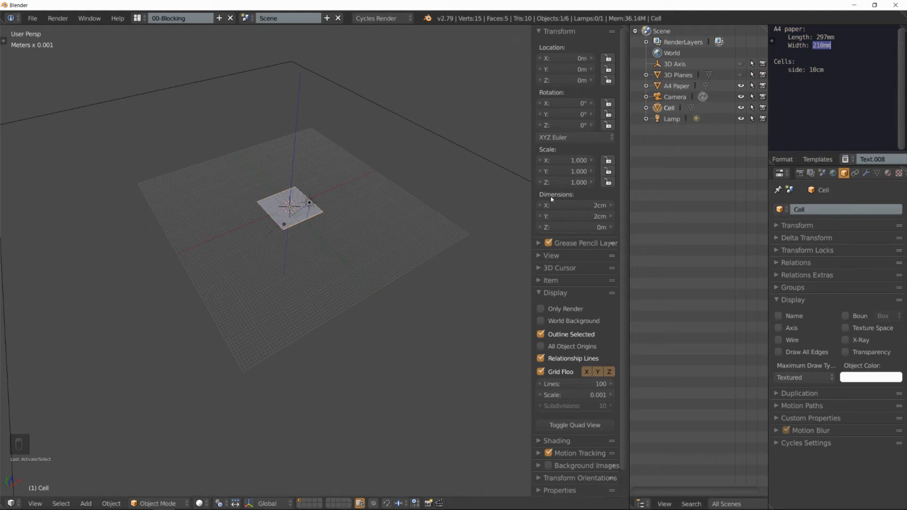
In top orthographic view, set the Cell plane's X and Y dimensions to the 10cm side copied from the notes
middle_drag(375, 196, 354, 207)
key(KP_7)
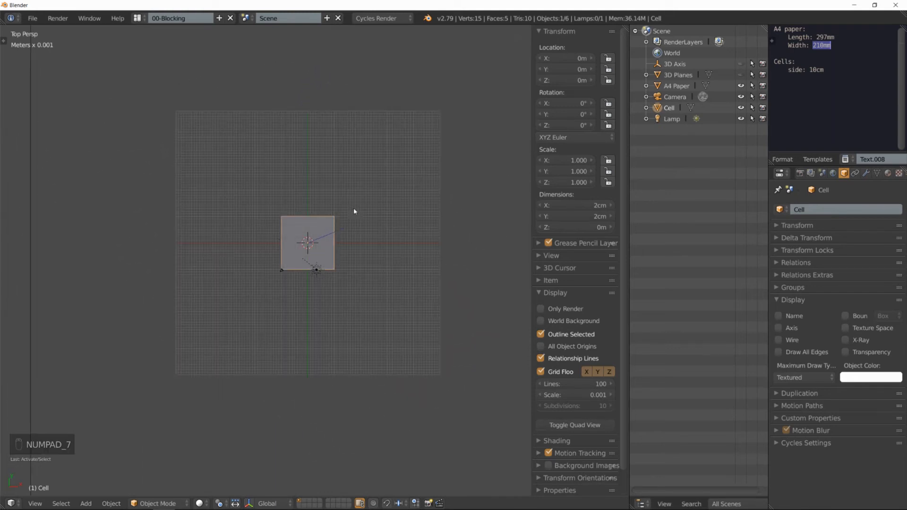
key(KP_5)
shift+middle_drag(318, 240, 261, 257)
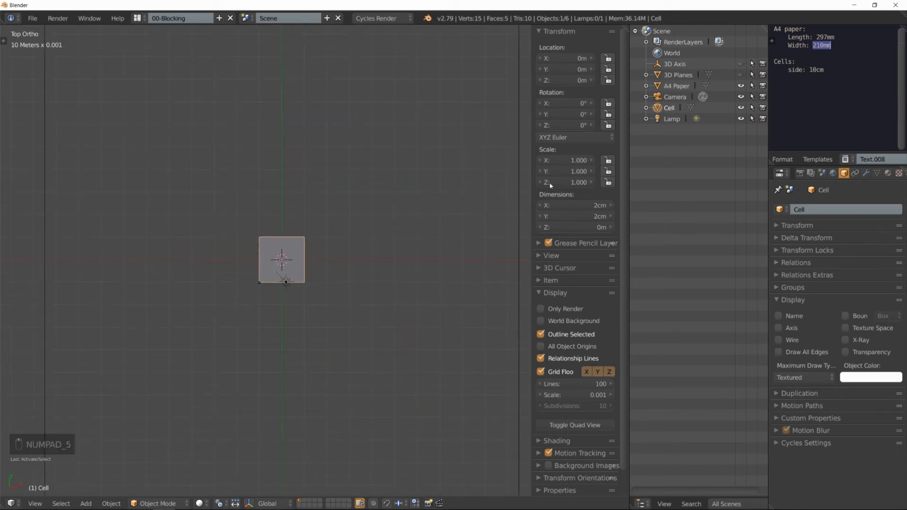
double_click(815, 69)
key(ctrl+c)
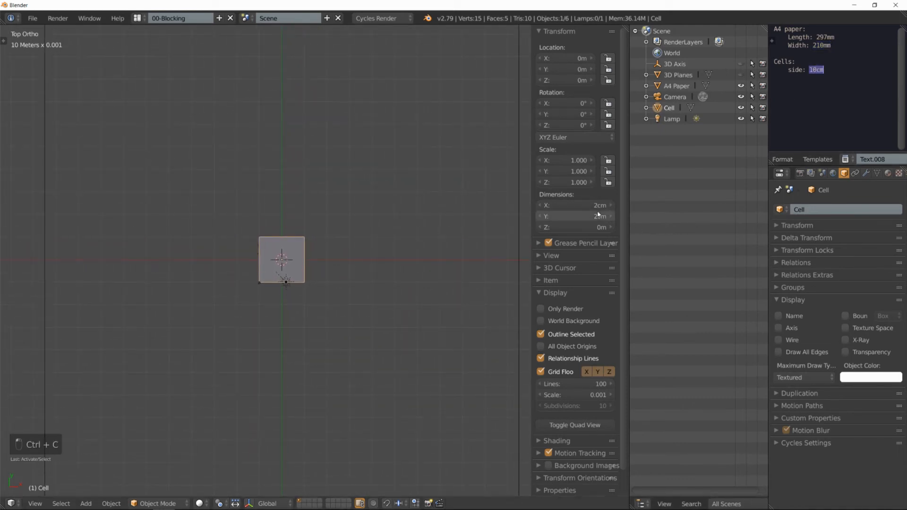
click(580, 205)
key(ctrl+v)
key(Return)
click(583, 217)
key(ctrl+v)
key(Return)
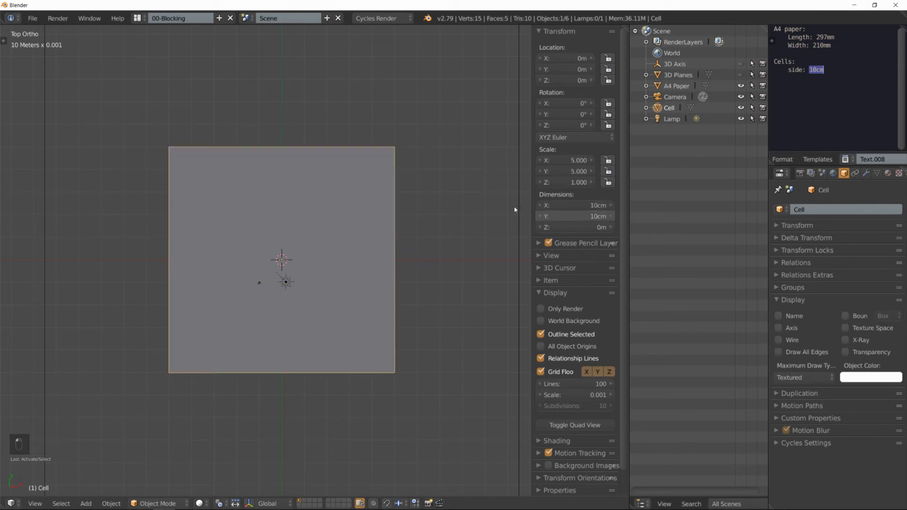
Apply the Cell plane's scale and enable its Wire display option
key(ctrl+a)
click(301, 175)
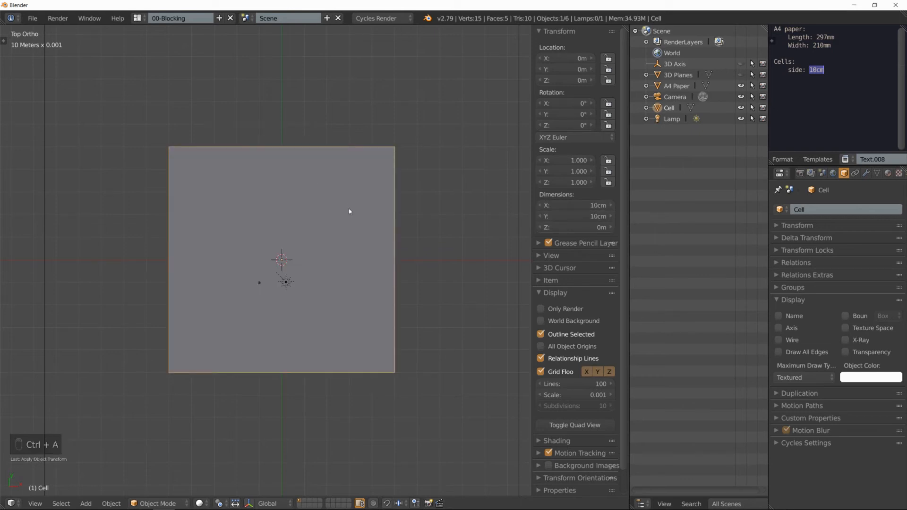
shift+middle_drag(350, 191, 335, 233)
scroll(378, 217, down, 4)
scroll(379, 225, up, 1)
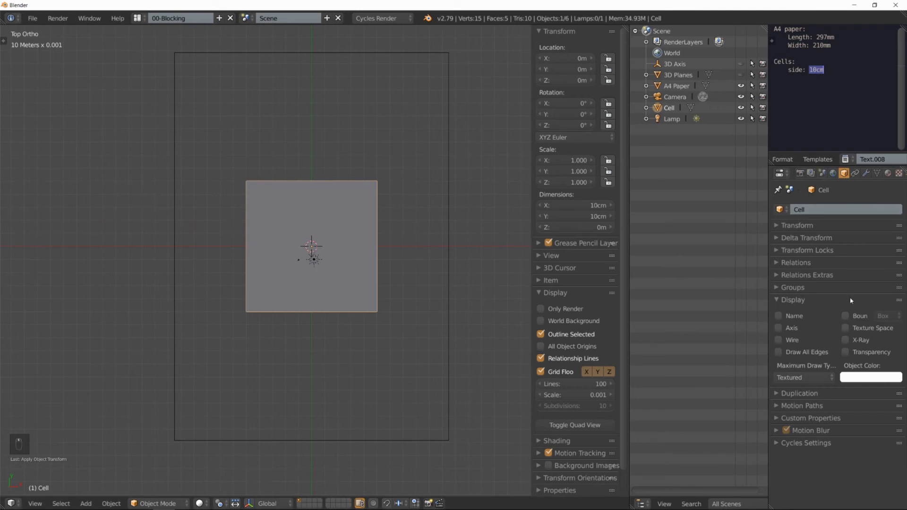
click(778, 339)
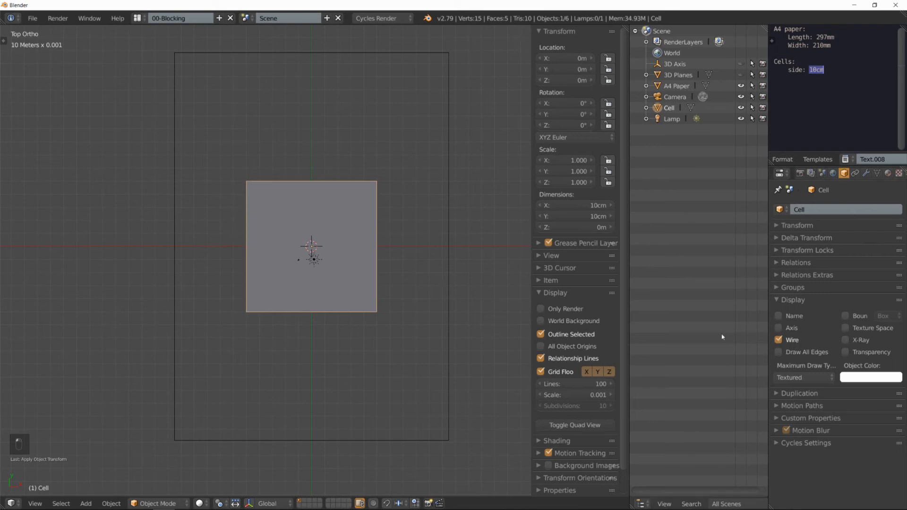
Select the A4 Paper outline and view both planes from an oblique angle
right_click(403, 216)
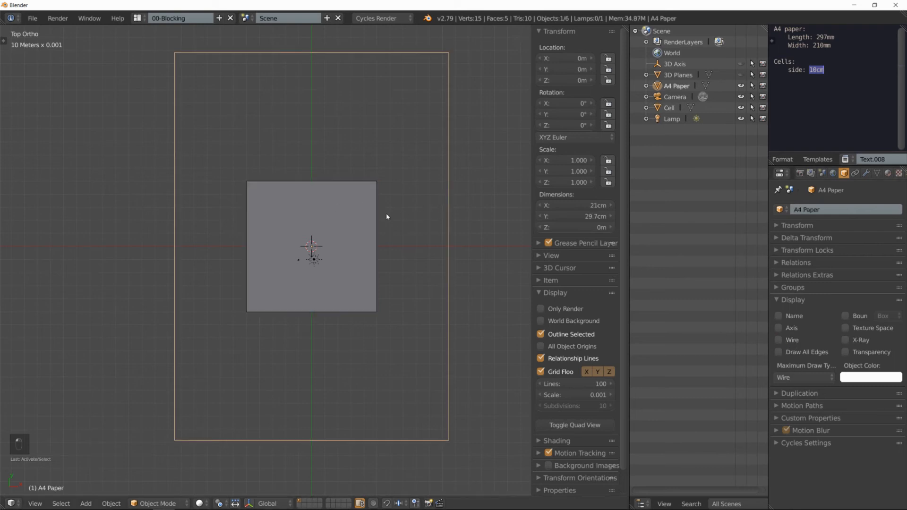
scroll(277, 215, up, 3)
middle_drag(235, 211, 305, 259)
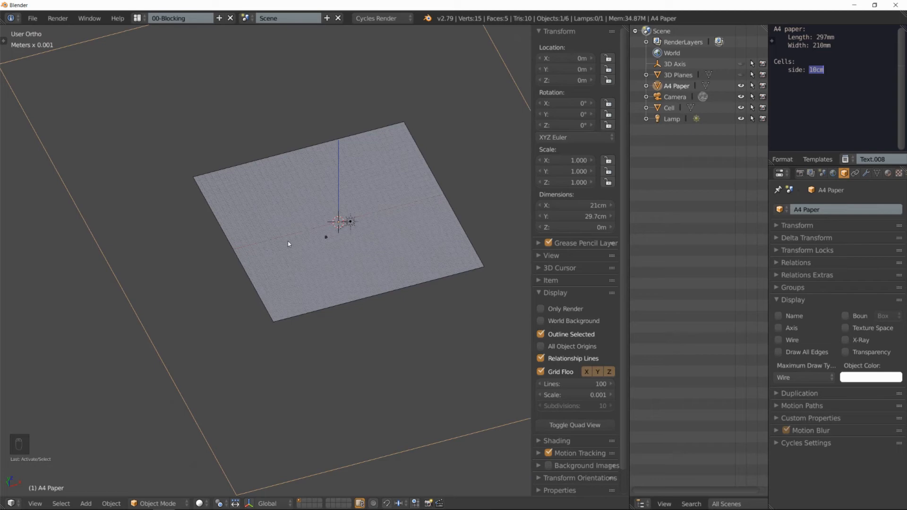
In top orthographic view, move the Cell plane with grid snapping to X -5 cm, Y 5 cm, keeping Increment as the snap element
key(KP_7)
shift+middle_drag(338, 247, 296, 208)
scroll(243, 189, down, 4)
right_click(289, 220)
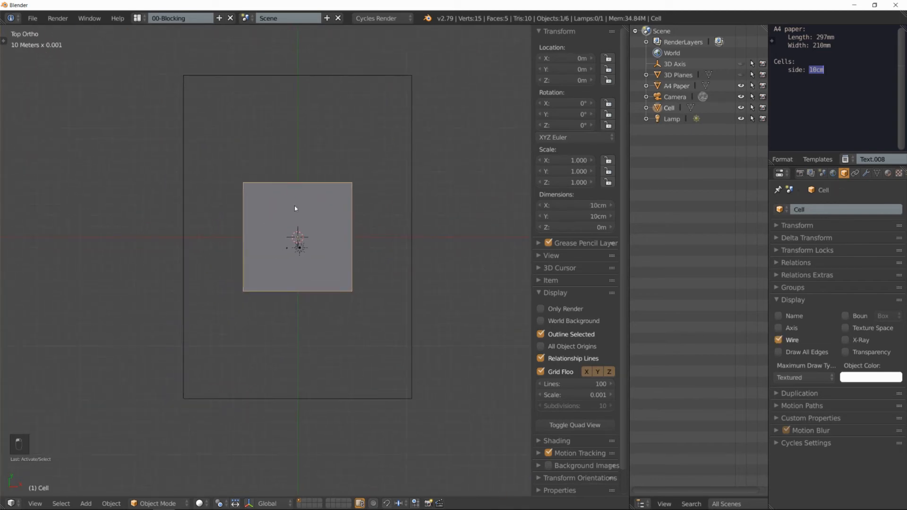
key(g)
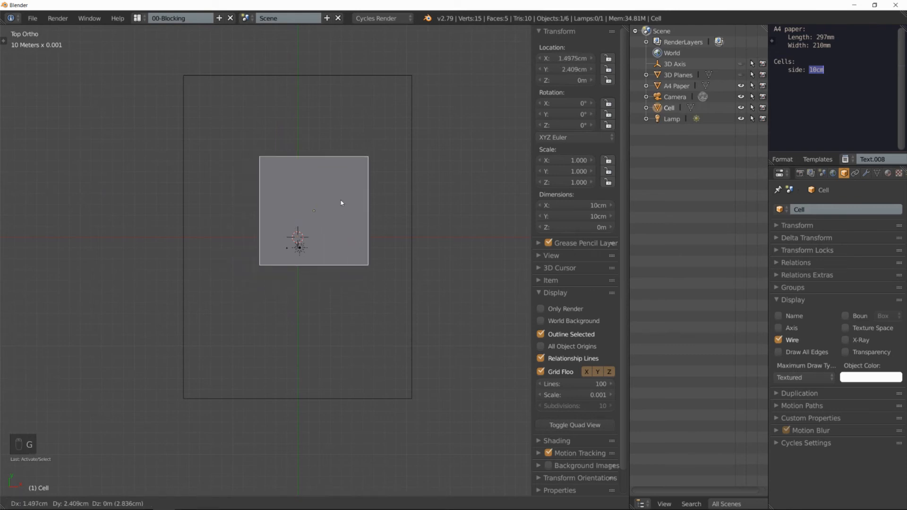
click(271, 175)
click(401, 503)
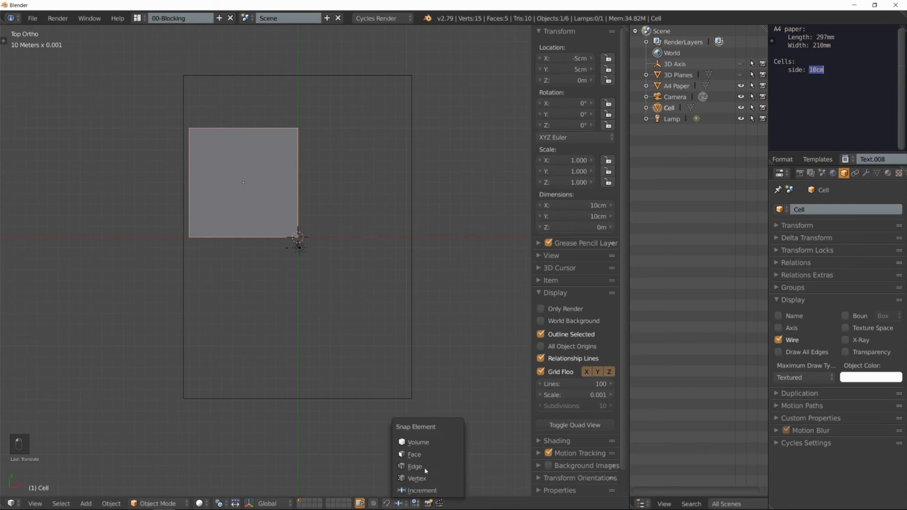
click(423, 490)
Duplicate the cell twice along X, snapping the copies edge to edge at X 5 cm and X 15 cm to form a three-cell row
mouse_move(304, 187)
shift+middle_down()
mouse_move(340, 208)
mouse_move(304, 188)
shift+middle_up()
scroll(321, 201, up, 3)
scroll(314, 193, down, 3)
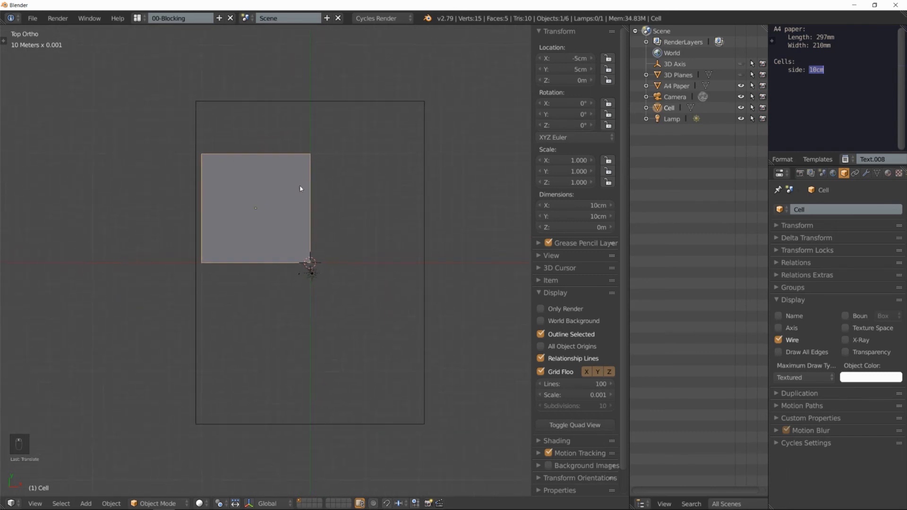
scroll(284, 191, up, 1)
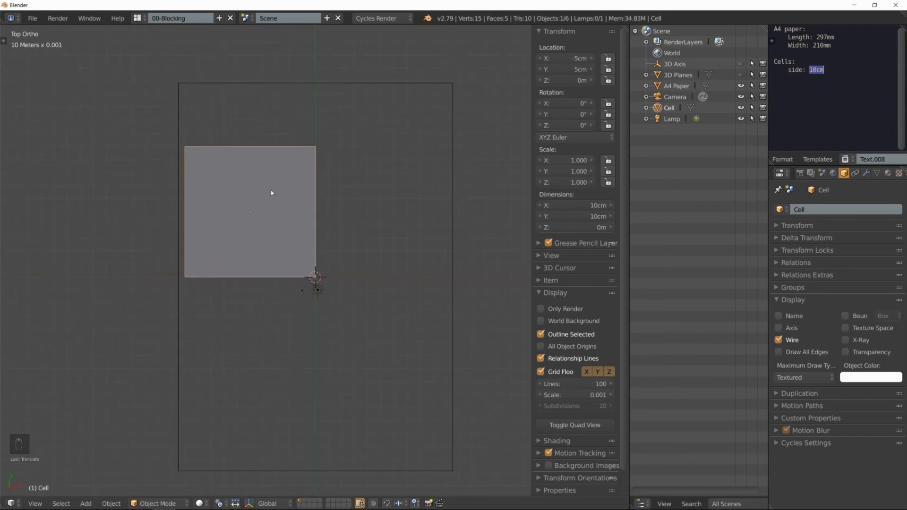
key(shift+d)
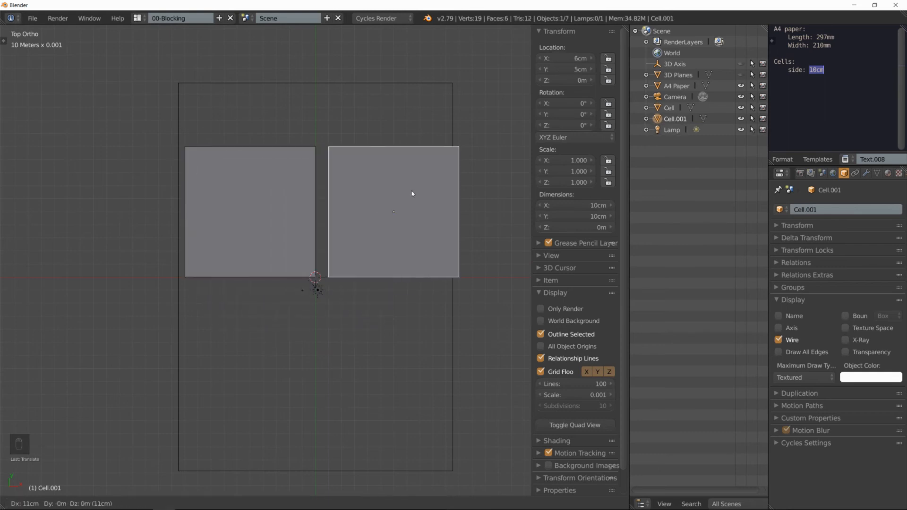
click(405, 192)
shift+middle_drag(458, 213, 320, 184)
scroll(327, 177, down, 2)
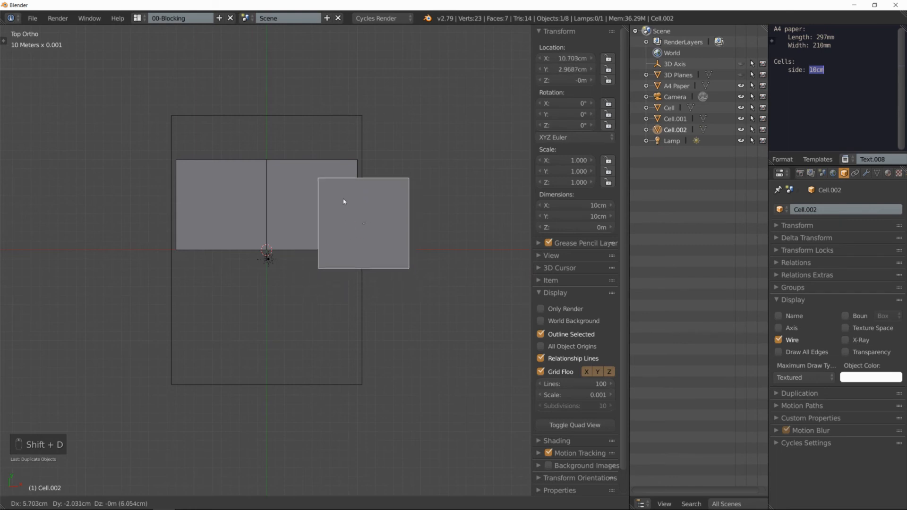
click(389, 186)
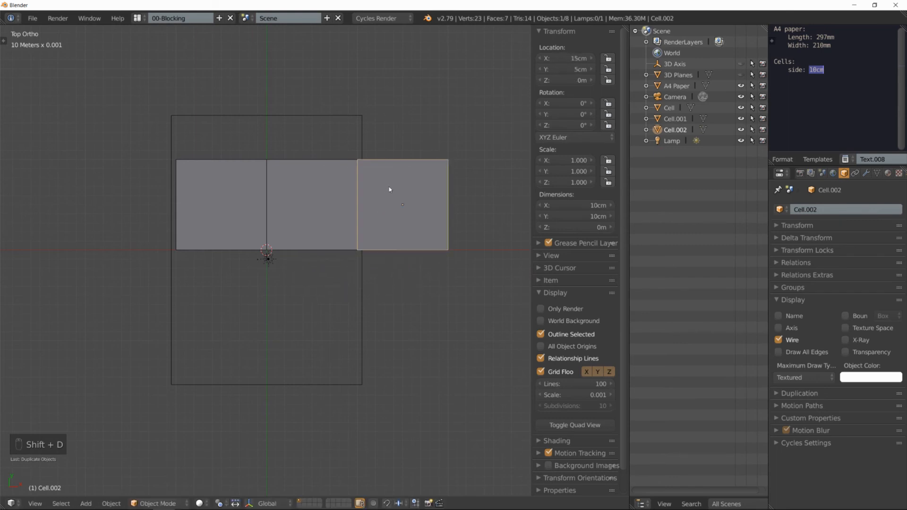
Select all three cells of the row and duplicate it twice along negative Y, at Y -5 cm and Y -15 cm, forming a 3x3 grid
right_click(219, 208)
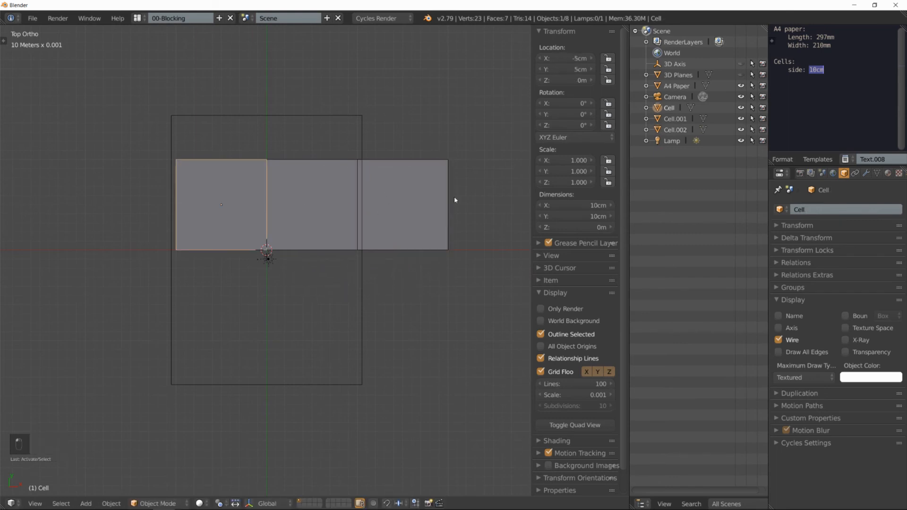
mouse_move(399, 160)
shift+middle_down()
mouse_move(392, 126)
mouse_move(408, 159)
shift+middle_up()
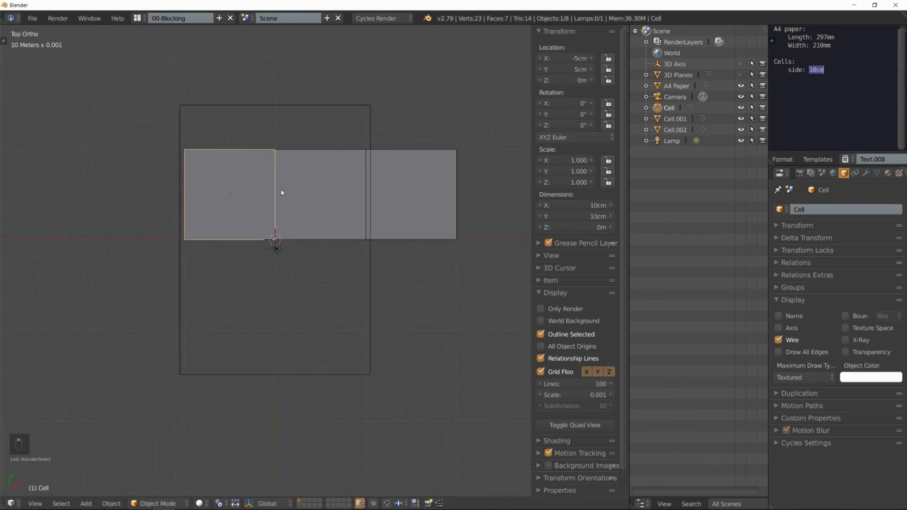
shift+right_click(315, 184)
shift+right_click(413, 197)
shift+middle_drag(446, 211, 438, 186)
key(shift+d)
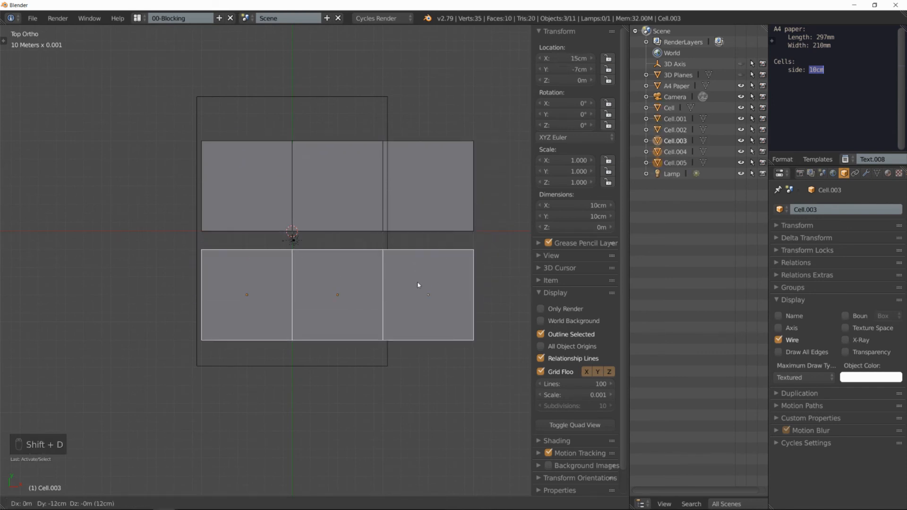
click(416, 263)
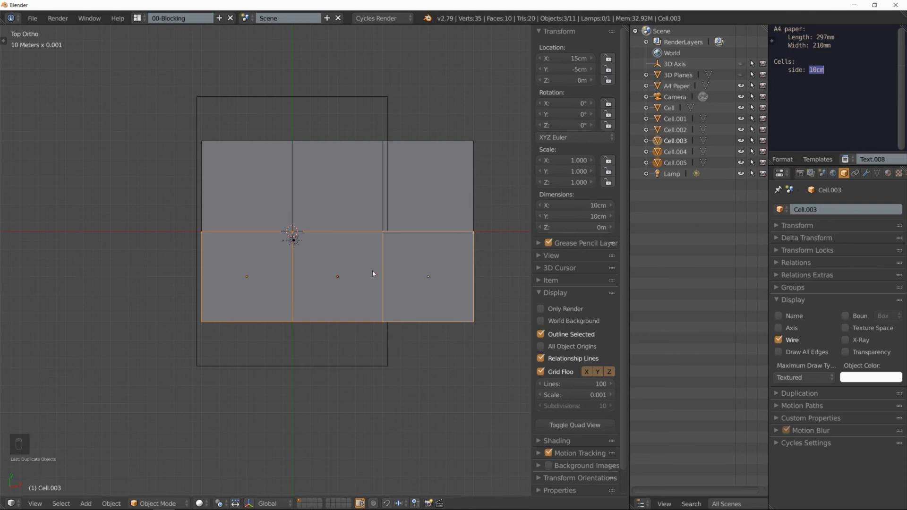
key(shift+d)
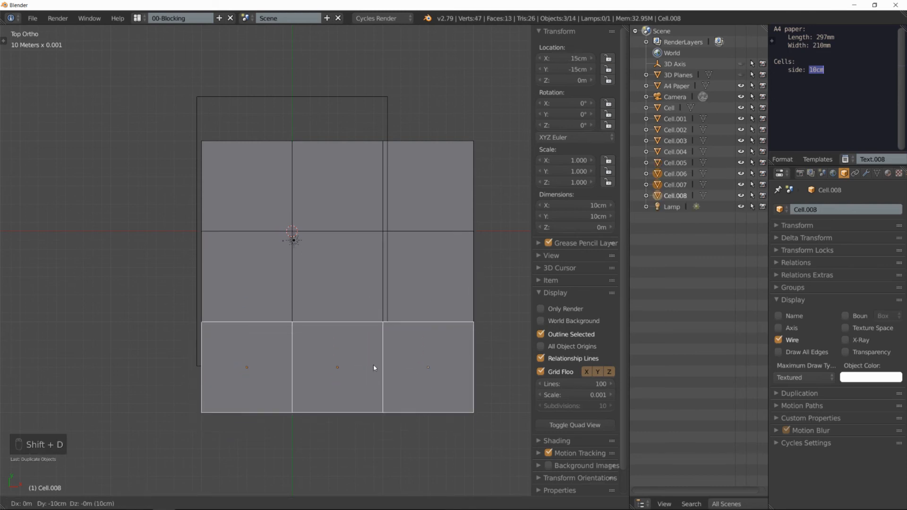
click(373, 365)
shift+middle_drag(420, 274, 355, 233)
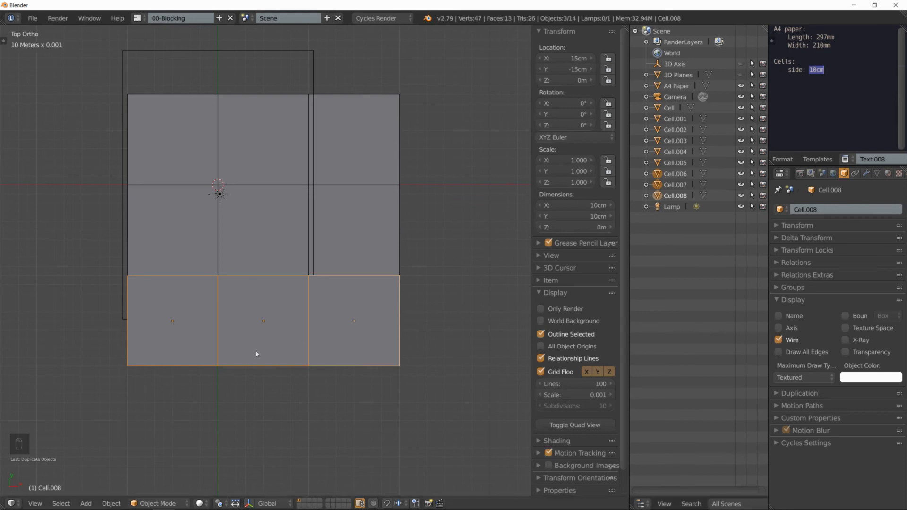
Select all nine cells by name with Select Pattern, using the pattern Cell*
click(61, 504)
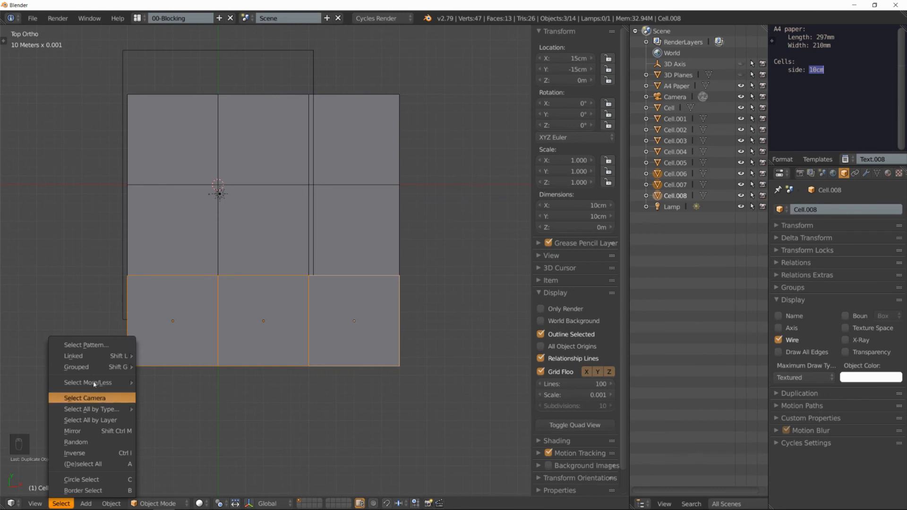
click(100, 345)
click(168, 363)
text(cell)
click(172, 364)
drag(171, 364, 143, 362)
text(Cell*)
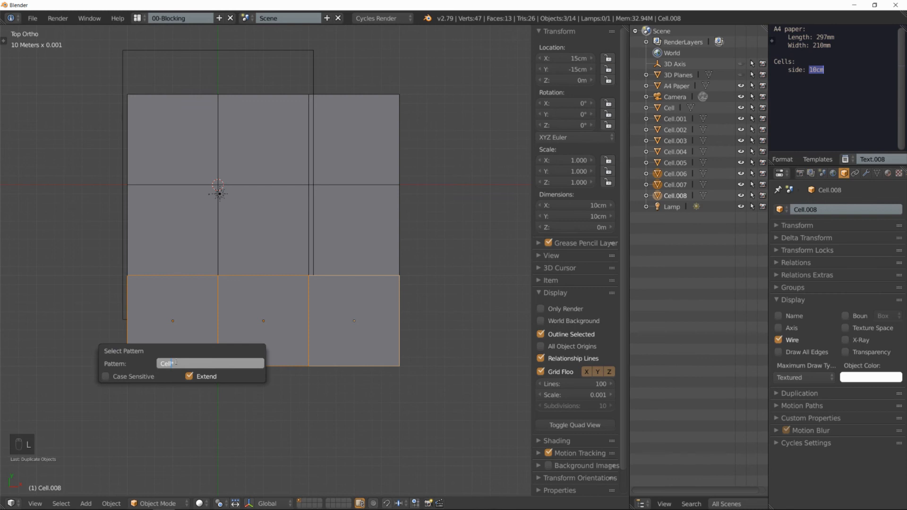
key(Return)
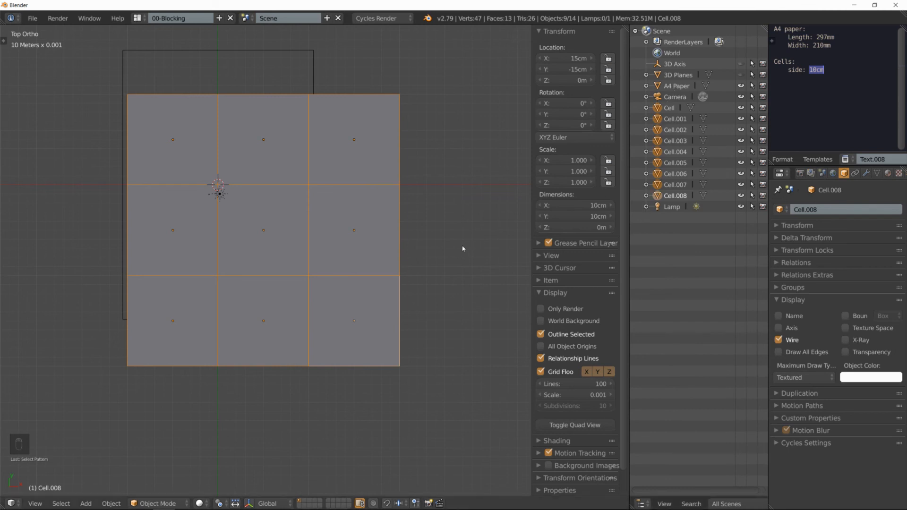
Duplicate the selected 3x3 block of cells 30 cm along X so it adjoins the original block
scroll(463, 244, down, 3)
shift+middle_drag(461, 246, 314, 243)
scroll(277, 231, up, 3)
scroll(277, 232, down, 3)
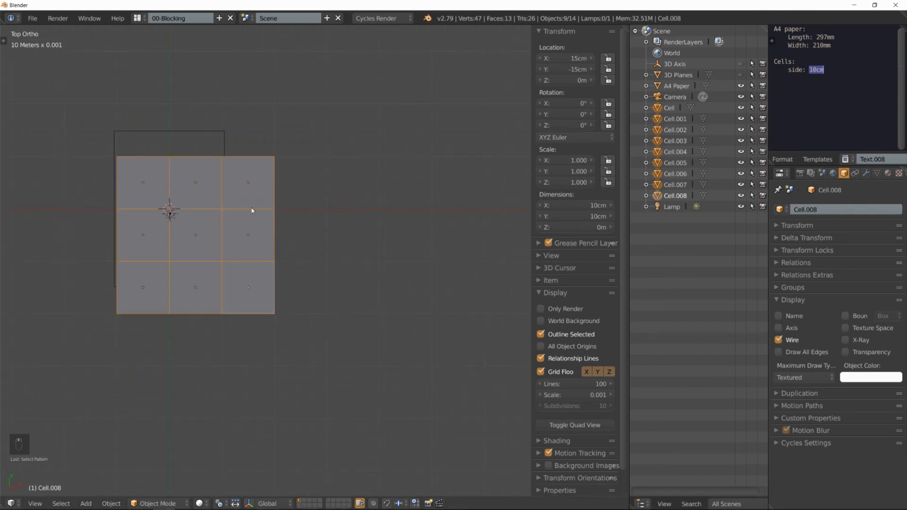
scroll(201, 191, up, 2)
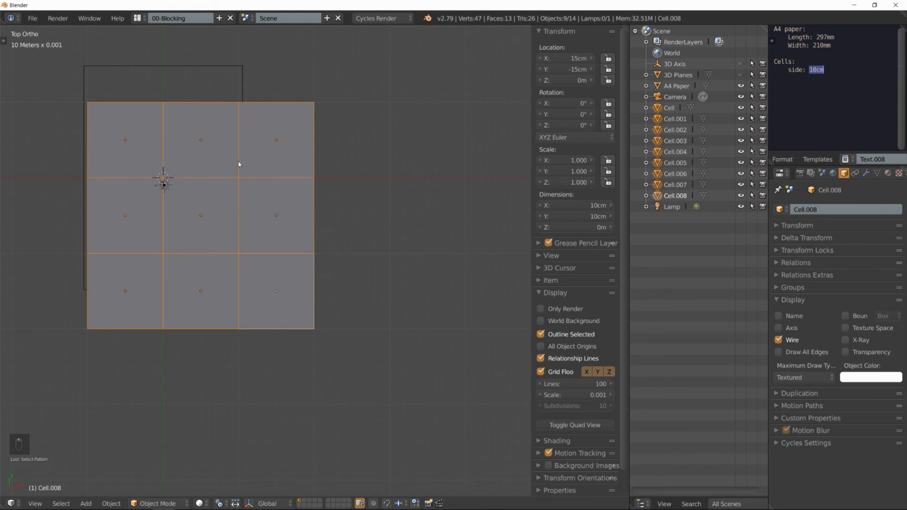
key(shift+d)
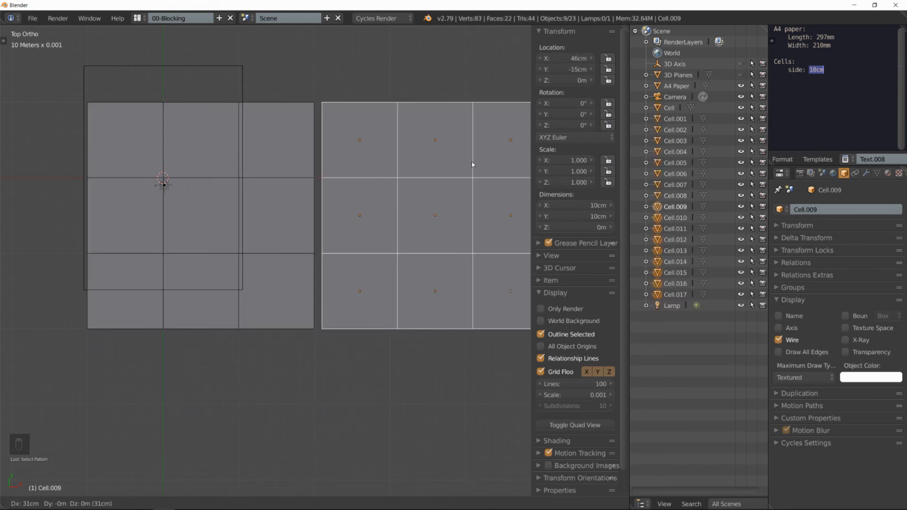
click(466, 159)
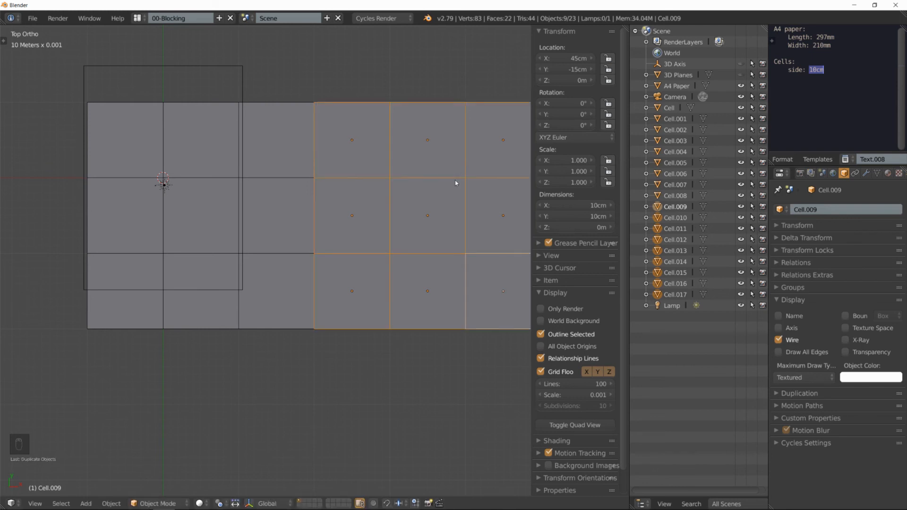
Deselect everything, then duplicate the second block's lower-left cell 20 cm along negative Y to X 25 cm, Y -35 cm
scroll(375, 231, down, 4)
mouse_move(339, 257)
middle_down()
mouse_move(344, 264)
mouse_move(350, 237)
mouse_move(340, 244)
middle_up()
key(KP_5)
key(KP_5)
key(KP_7)
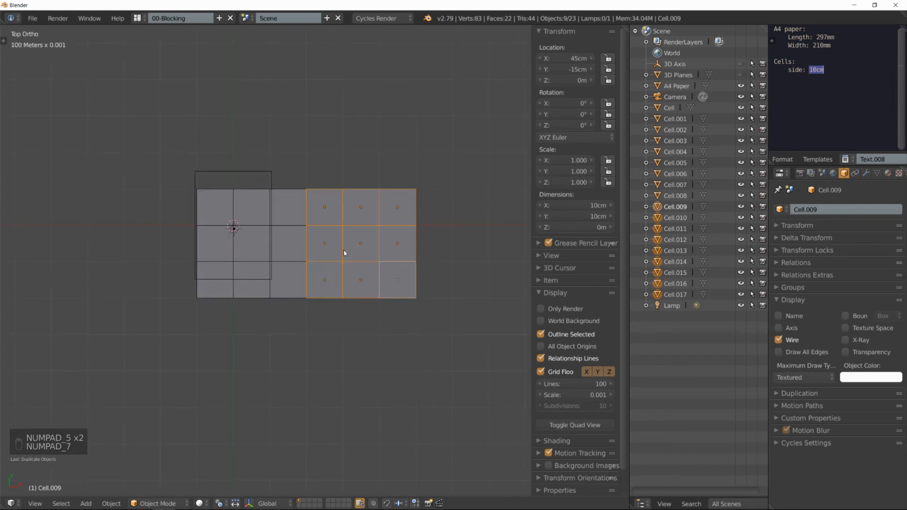
key(a)
key(a)
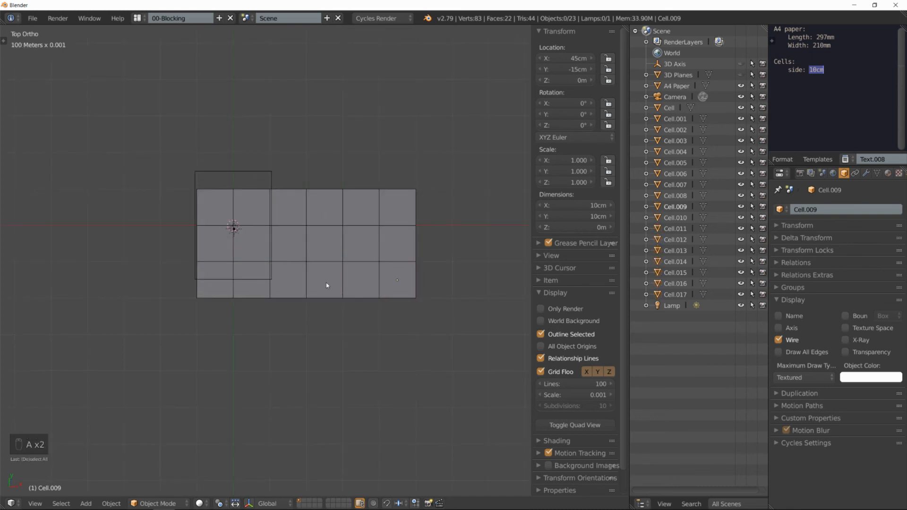
right_click(326, 284)
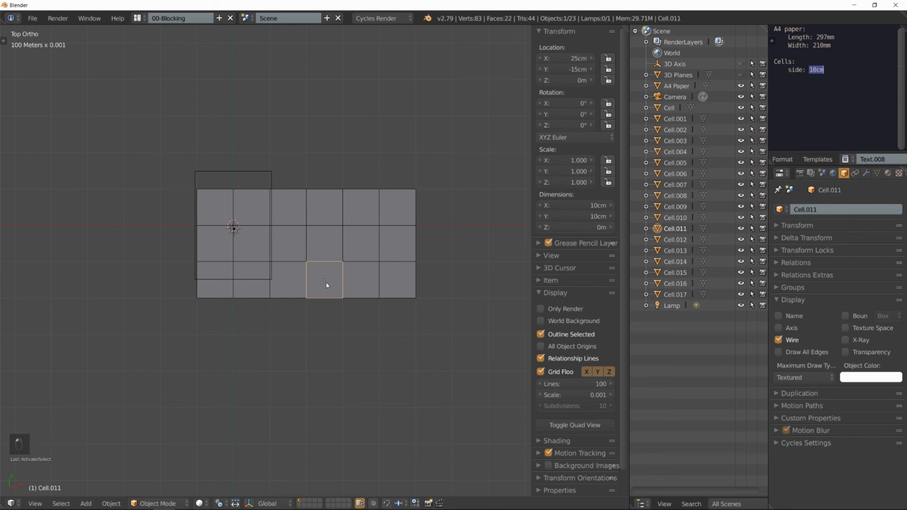
key(shift+d)
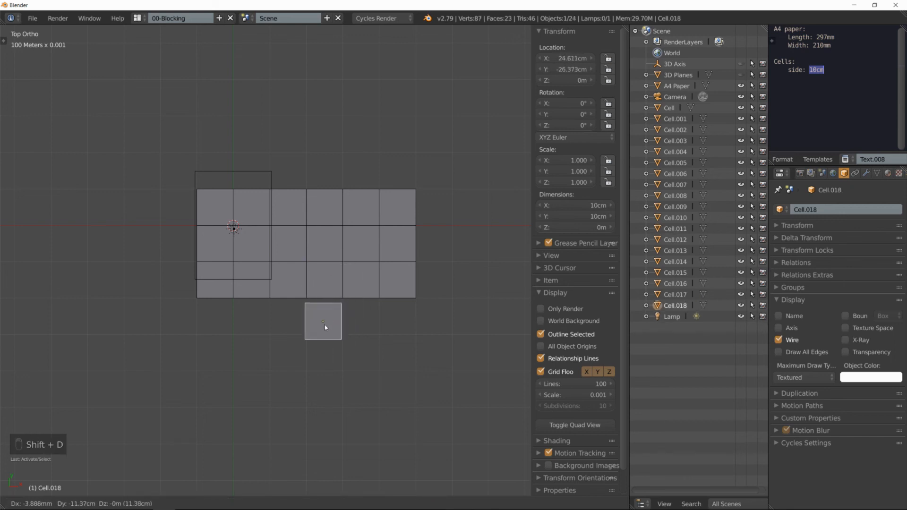
click(330, 351)
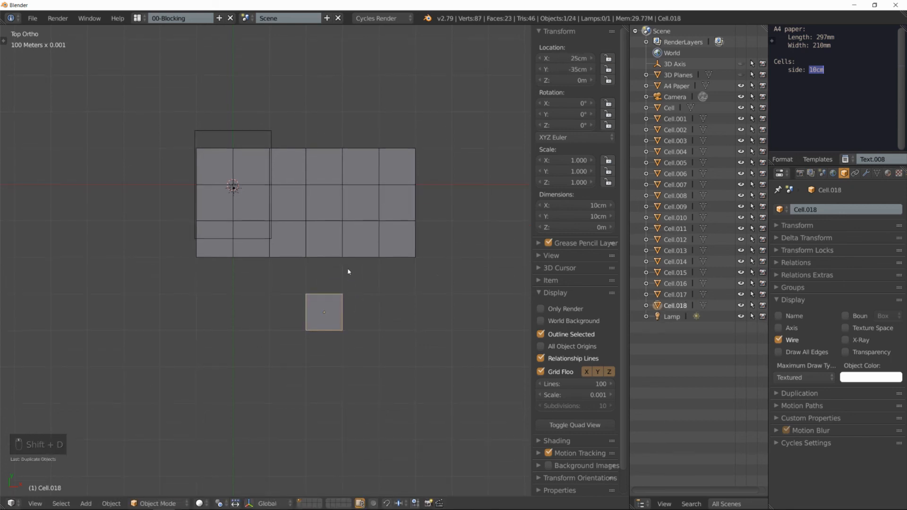
Switch to the browser and examine the board map on page 39 of rulebook-black-plague.pdf
scroll(342, 275, up, 5)
scroll(342, 275, down, 3)
scroll(342, 275, up, 3)
shift+middle_drag(342, 277, 390, 223)
scroll(391, 252, down, 3)
mouse_move(208, 502)
click(257, 467)
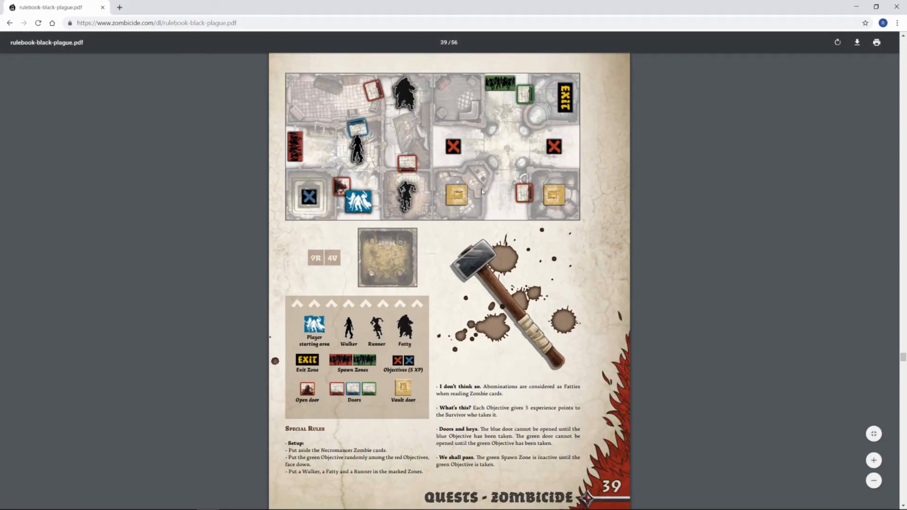